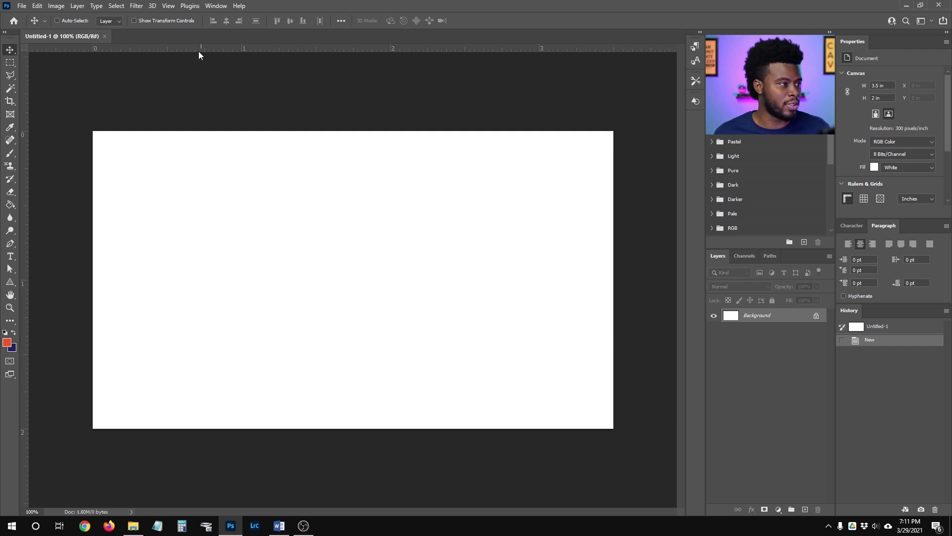
Create a New Guide Layout of 2 columns and 2 rows with top, left, bottom and right margins of 0.125 in.
{"action": "left_click", "coordinate": [168, 6]}
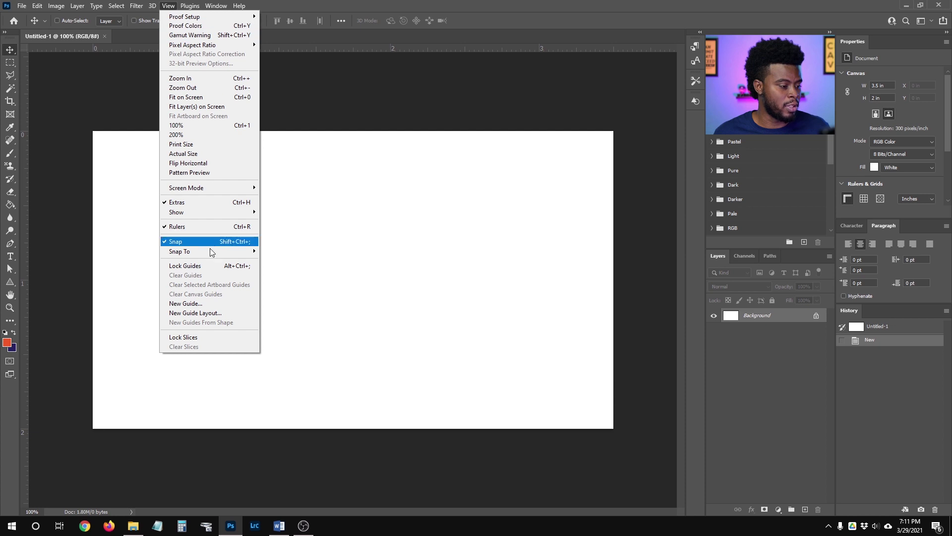
{"action": "left_click", "coordinate": [214, 312]}
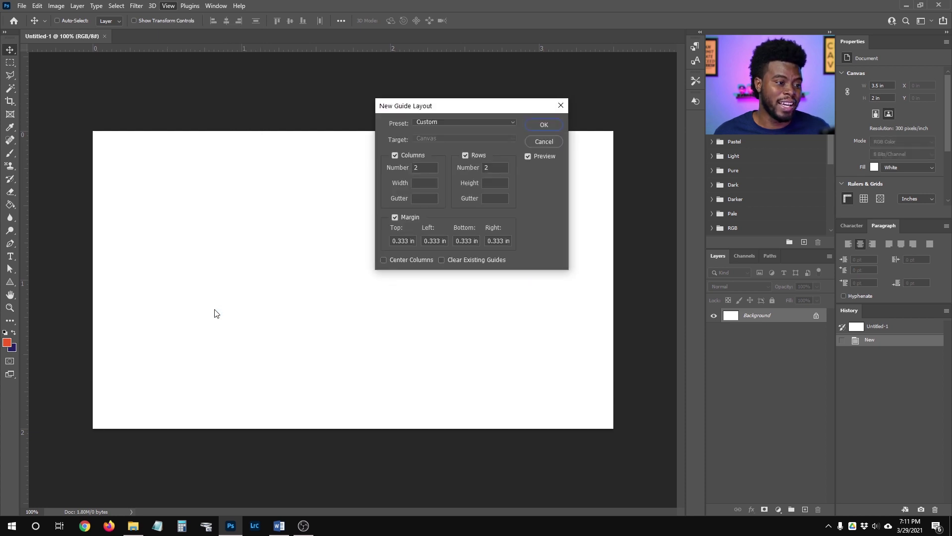
{"action": "left_click_drag", "start_coordinate": [451, 106], "coordinate": [643, 120]}
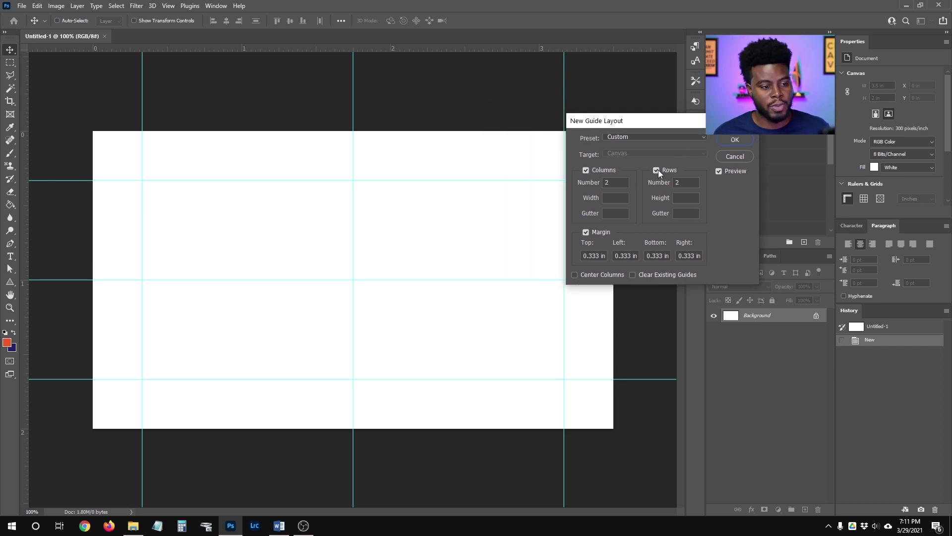
{"action": "left_click", "coordinate": [597, 256]}
{"action": "double_click", "coordinate": [597, 256]}
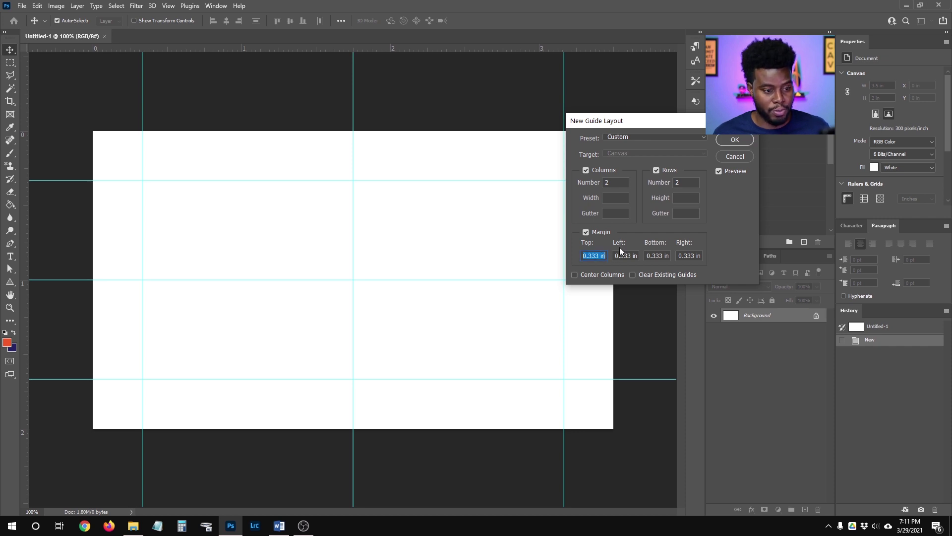
{"action": "type", "text": ".125"}
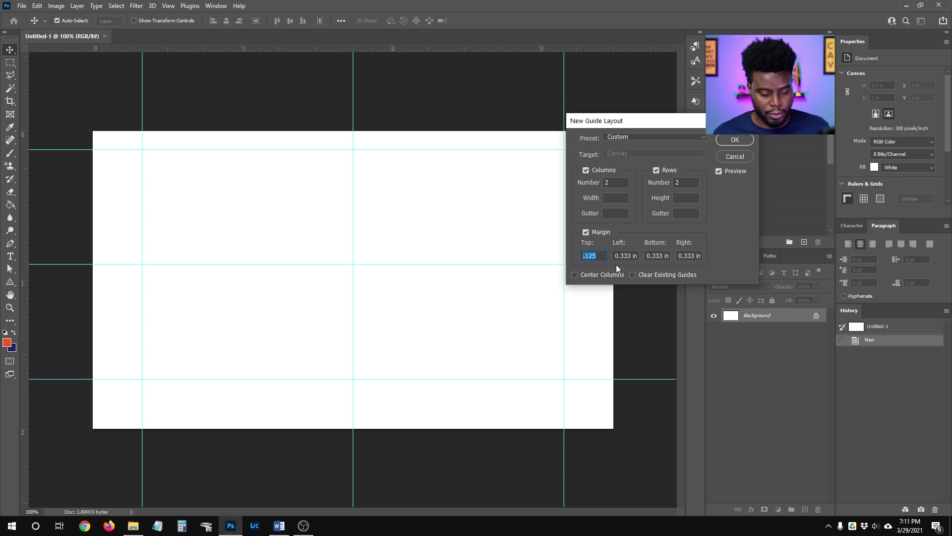
{"action": "key", "text": "Tab"}
{"action": "type", "text": ".125"}
{"action": "key", "text": "Tab"}
{"action": "type", "text": ".125"}
{"action": "key", "text": "Tab"}
{"action": "type", "text": ".125"}
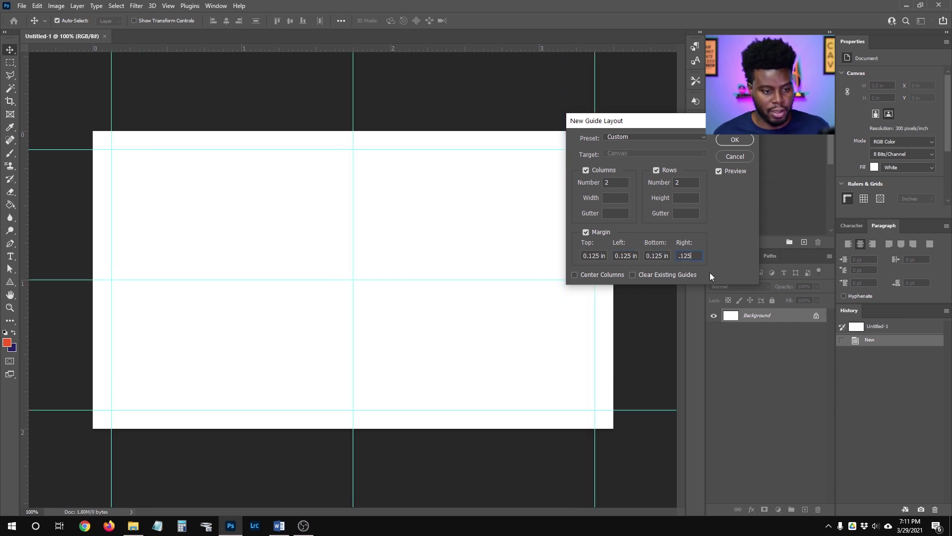
{"action": "left_click_drag", "start_coordinate": [658, 123], "coordinate": [712, 148]}
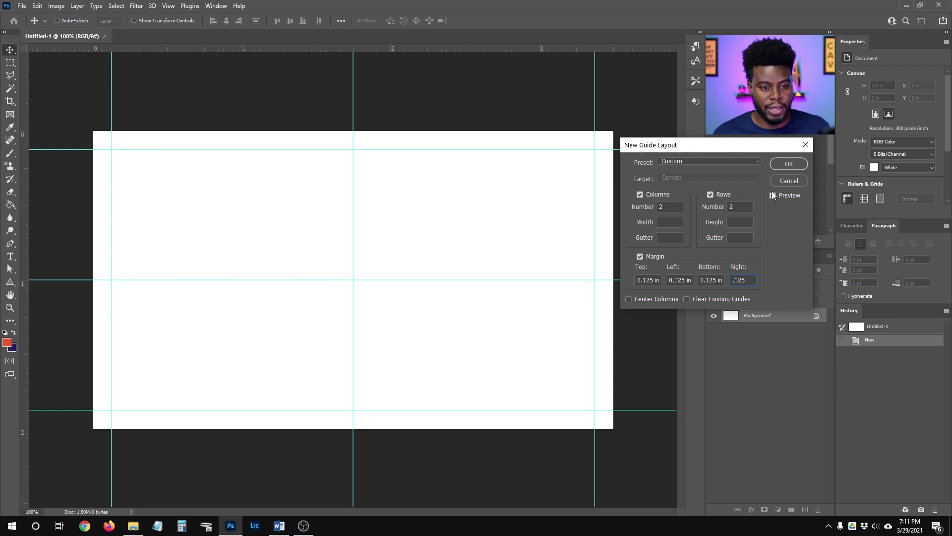
{"action": "left_click", "coordinate": [789, 164]}
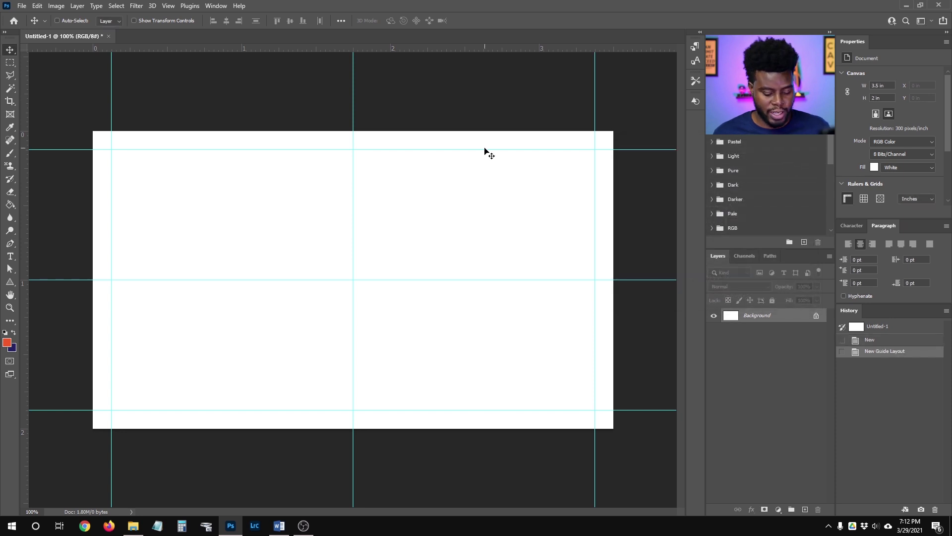
Save the card as 'LSPV 047 Biz Card Tutorial.psd' in the LSPV 047 folder.
{"action": "key", "text": "ctrl+s"}
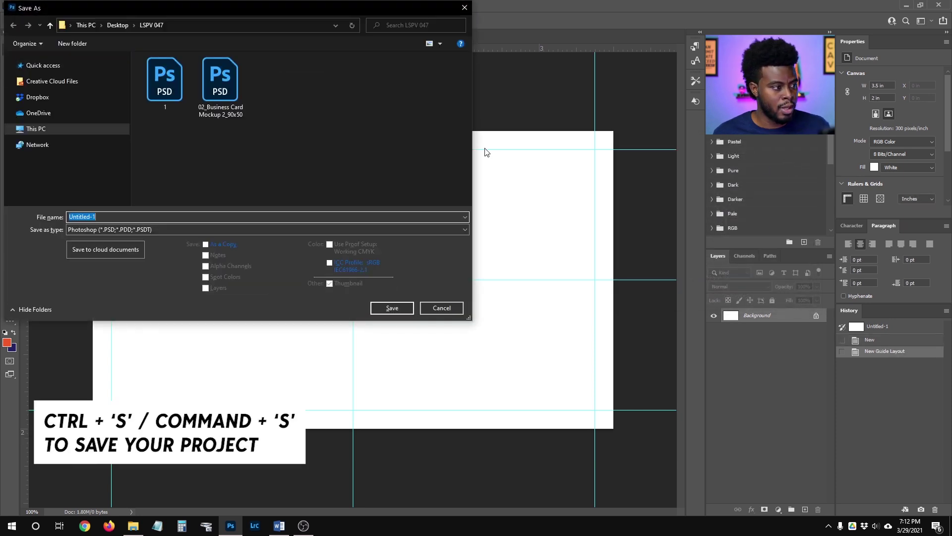
{"action": "type", "text": "lspv"}
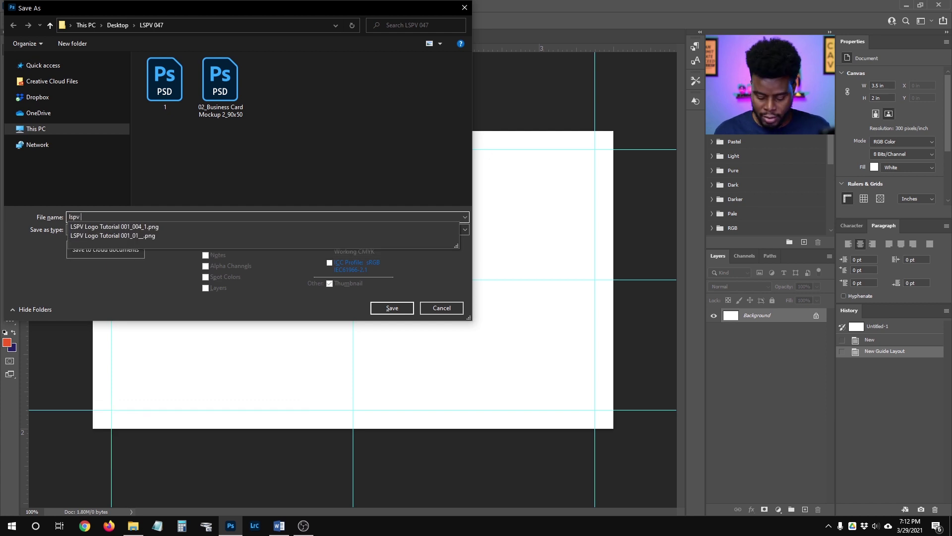
{"action": "type", "text": " 047 Bl"}
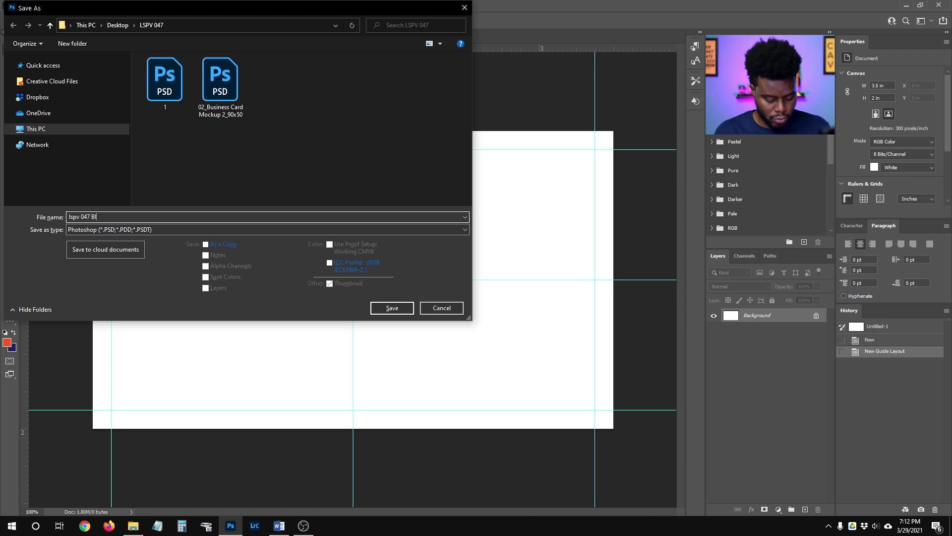
{"action": "key", "text": "ctrl+a"}
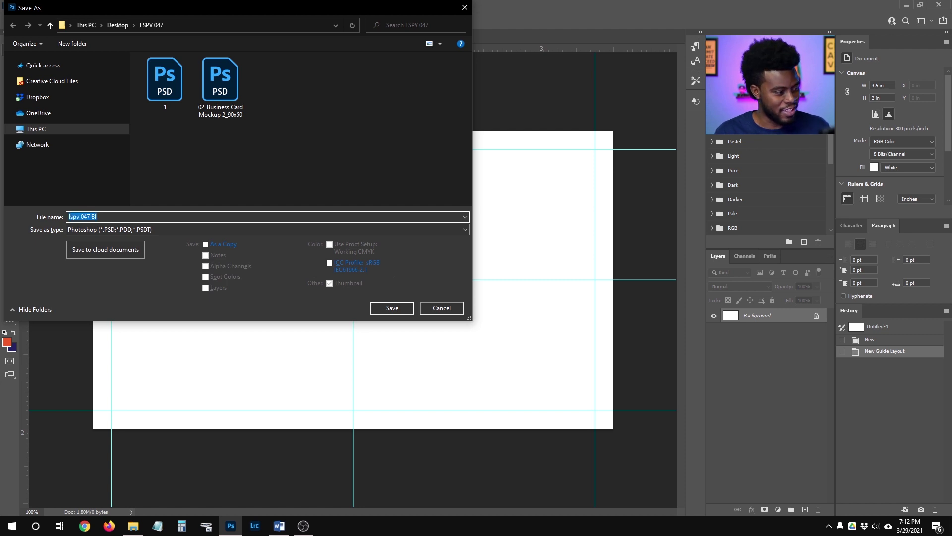
{"action": "type", "text": "LSPV 0"}
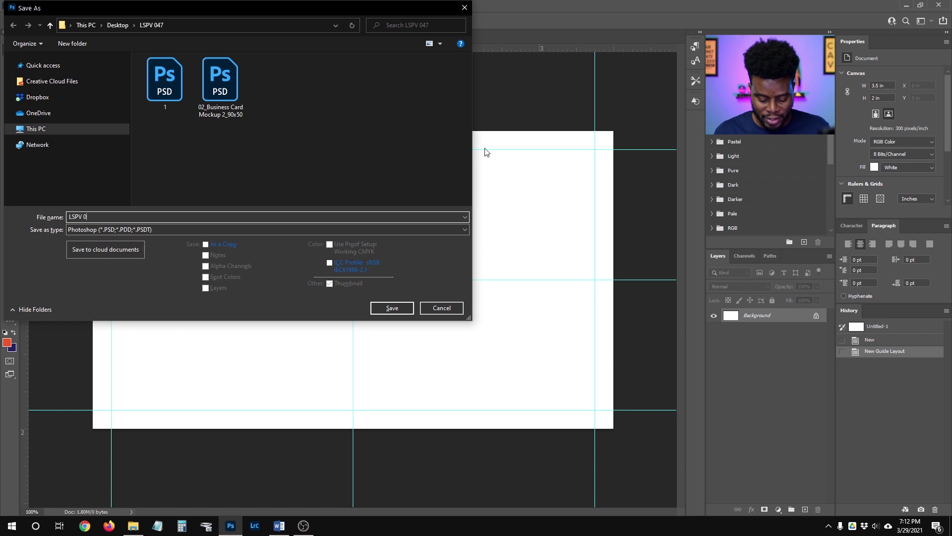
{"action": "type", "text": "47 Biz "}
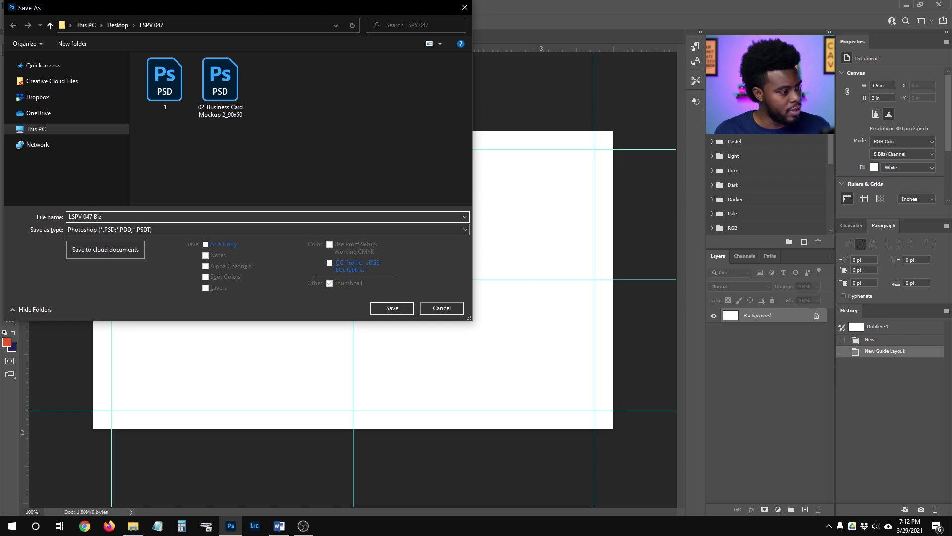
{"action": "type", "text": "Card Tutorial"}
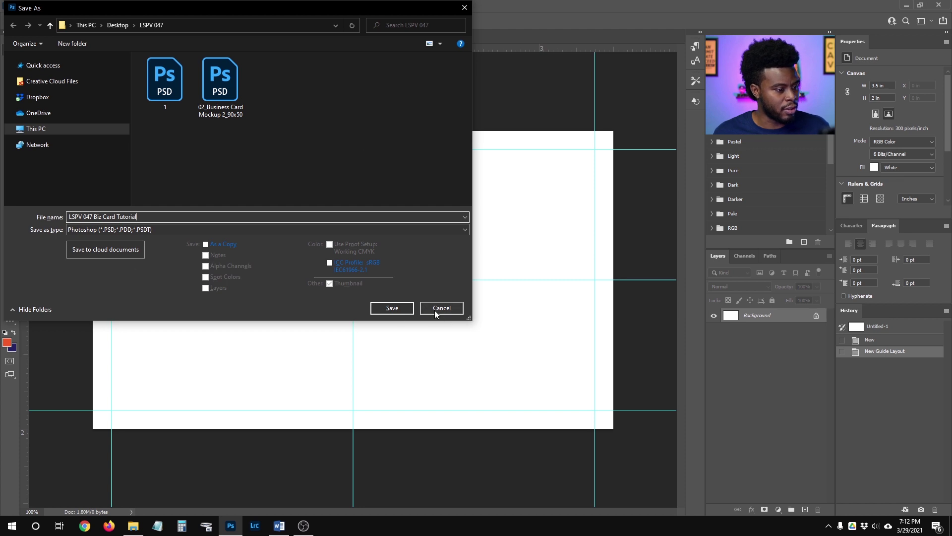
{"action": "left_click", "coordinate": [397, 306]}
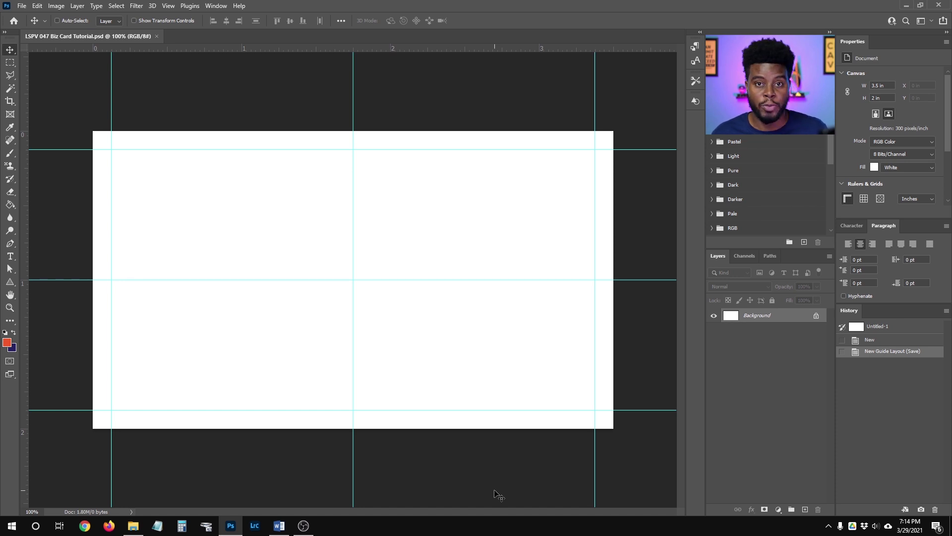
{"action": "left_click", "coordinate": [133, 525]}
Place the LSPV Logo Tutorial PNG on the card, scaled to 20.52%.
{"action": "left_click_drag", "start_coordinate": [322, 344], "coordinate": [603, 218]}
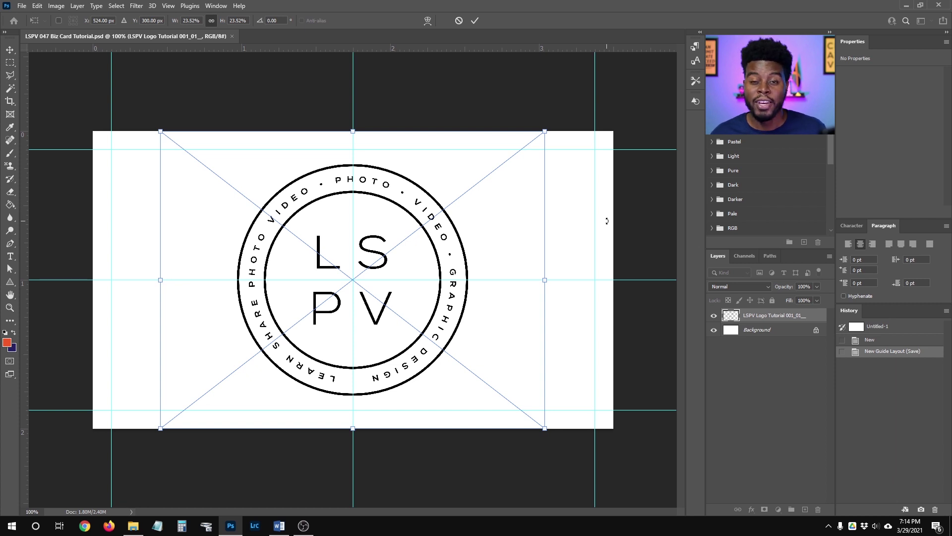
{"action": "key", "text": "Down"}
{"action": "key", "text": "Down"}
{"action": "key", "text": "Down"}
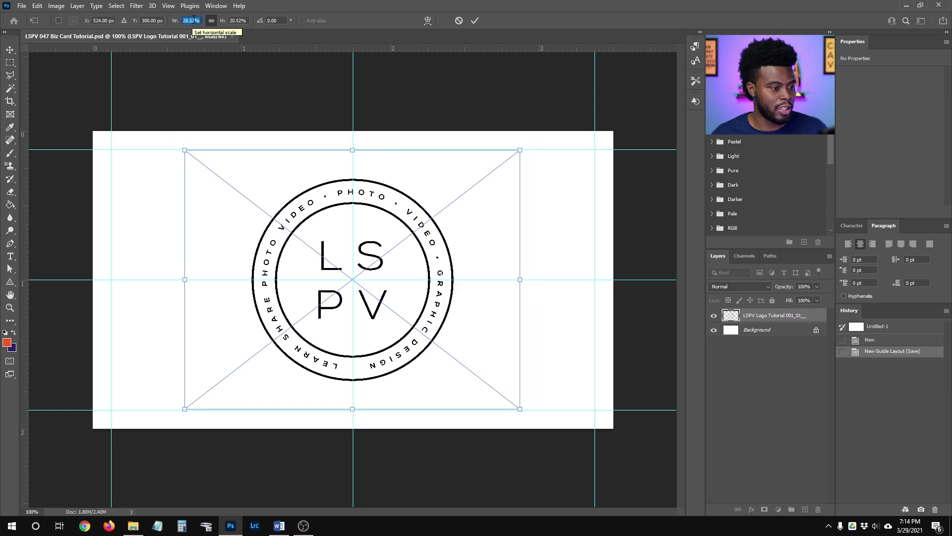
{"action": "key", "text": "Up"}
{"action": "key", "text": "Down"}
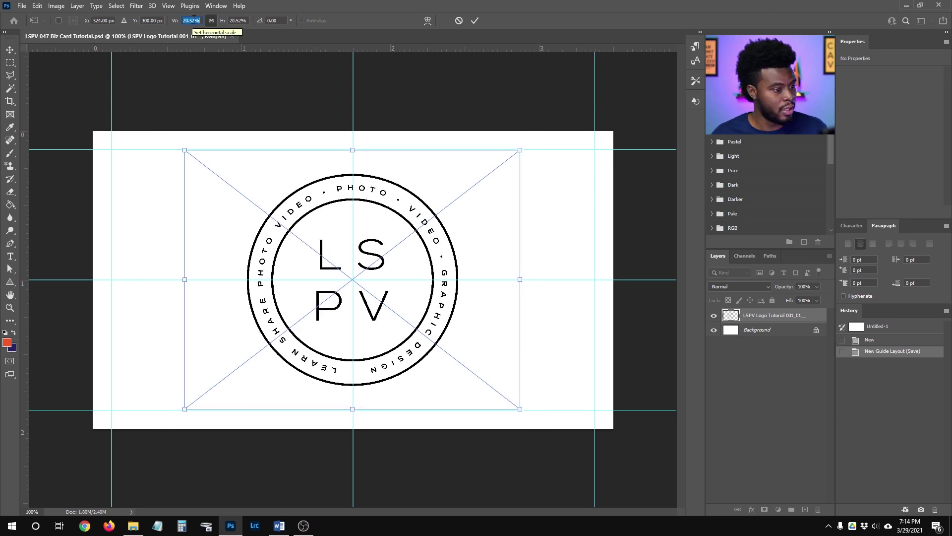
{"action": "key", "text": "Return"}
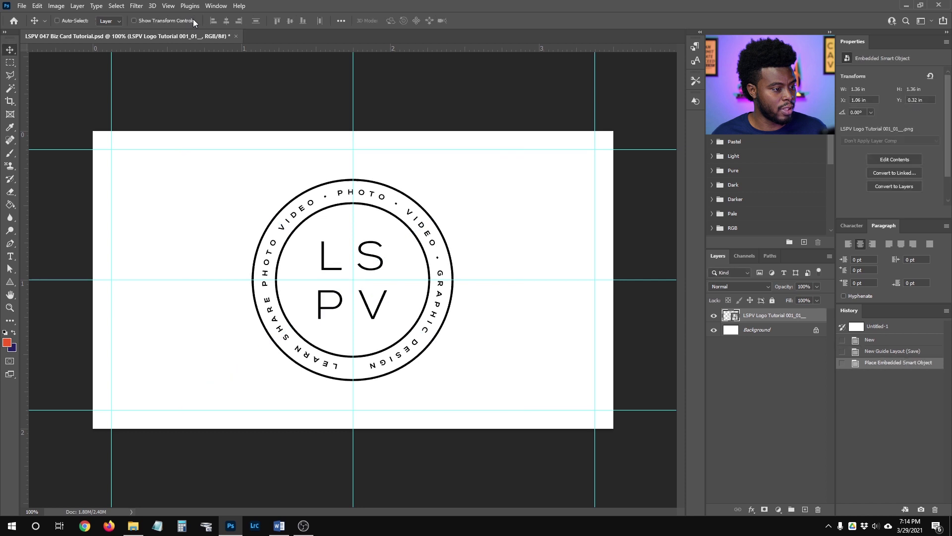
Re-save the document with the placed logo.
{"action": "key", "text": "ctrl+s"}
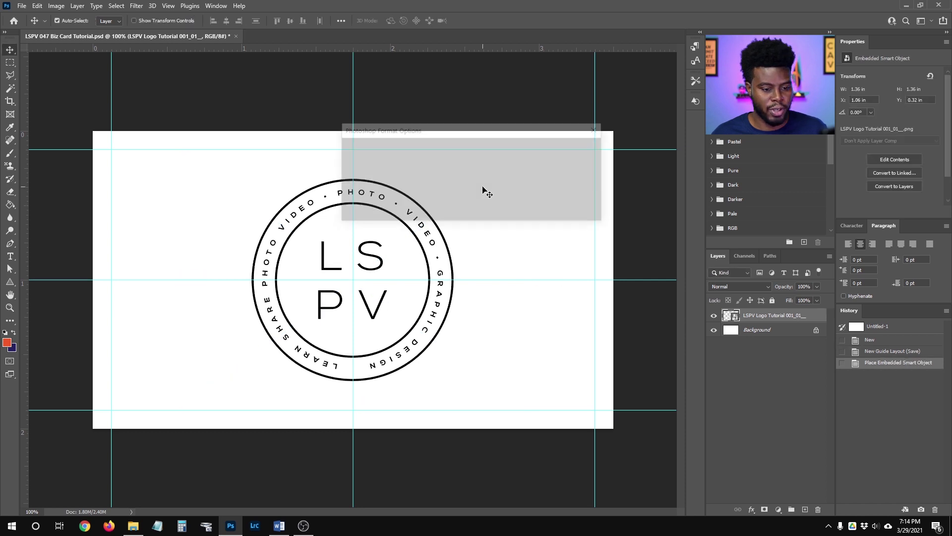
{"action": "key", "text": "Return"}
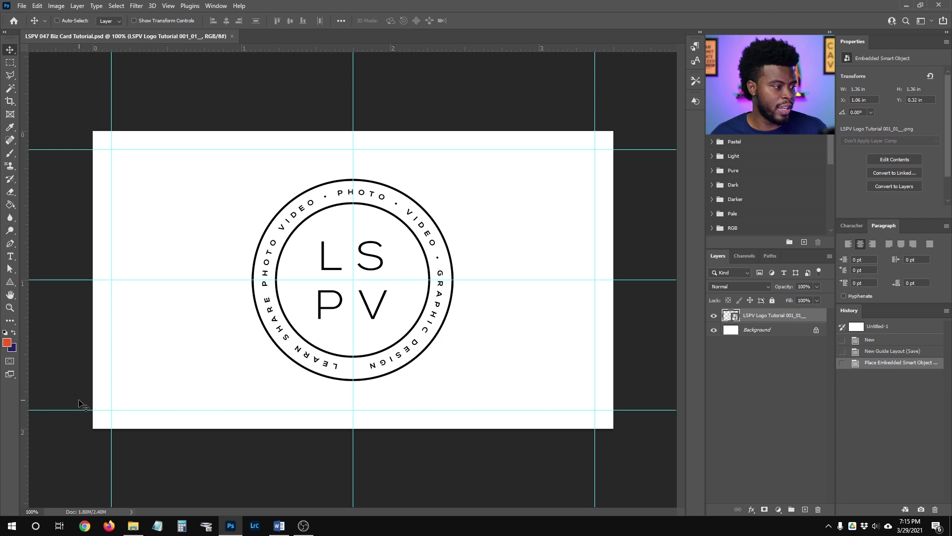
{"action": "key", "text": "u"}
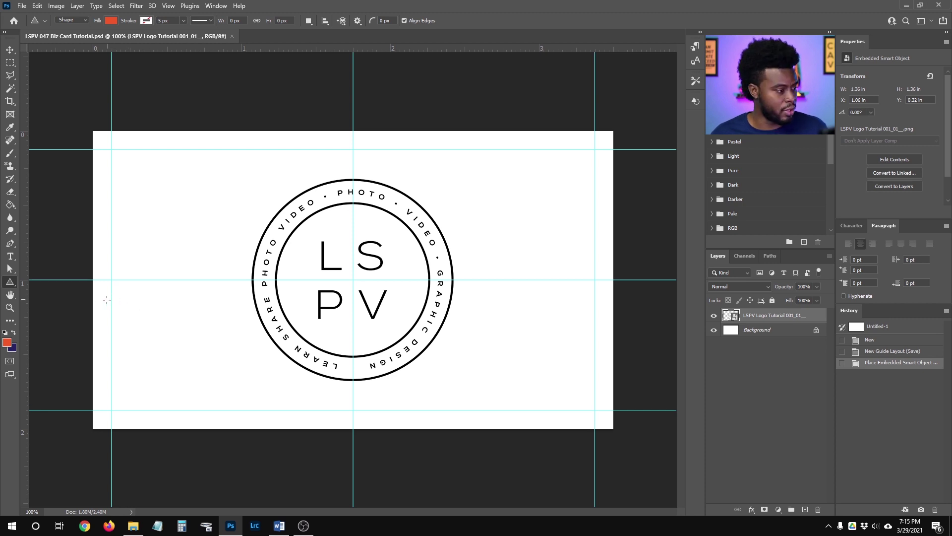
Draw a 3.25 × 1.75 in rectangle between the top-left and bottom-right margin guide corners.
{"action": "right_click", "coordinate": [10, 282]}
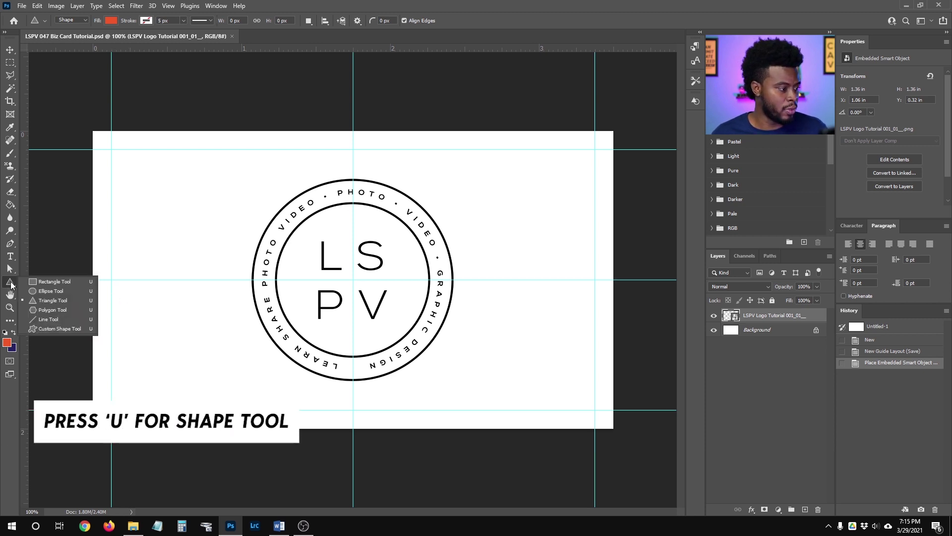
{"action": "left_click", "coordinate": [42, 283]}
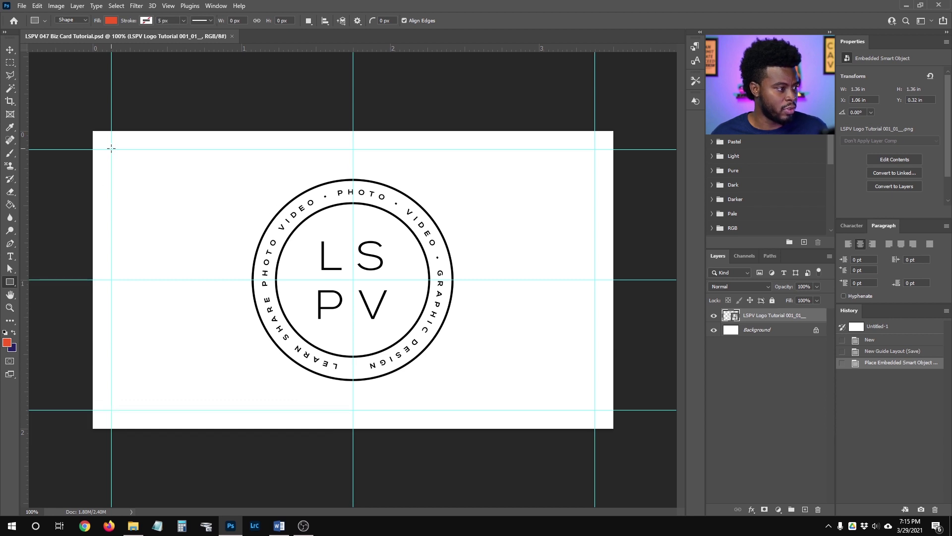
{"action": "left_click_drag", "start_coordinate": [111, 149], "coordinate": [595, 409]}
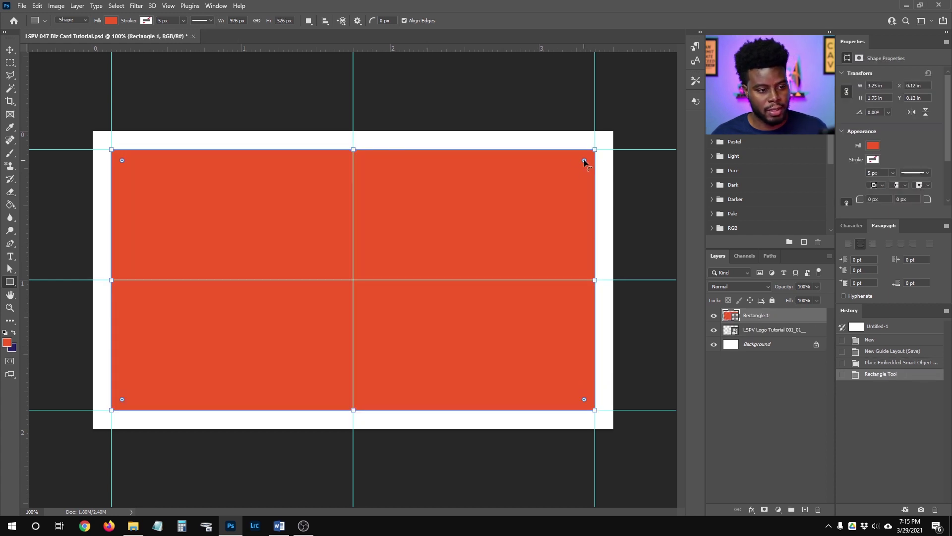
{"action": "scroll", "coordinate": [612, 142], "scroll_direction": "up", "scroll_amount": 3}
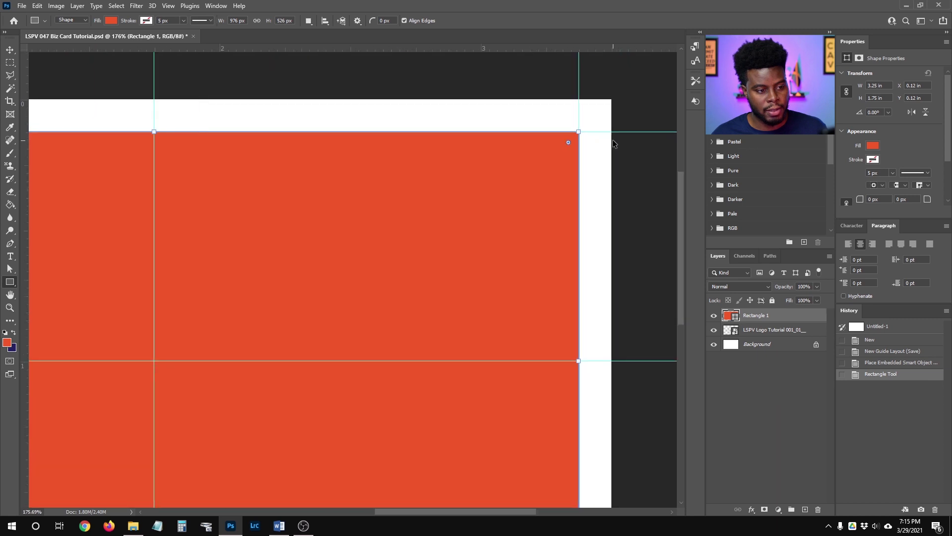
{"action": "scroll", "coordinate": [613, 144], "scroll_direction": "right", "scroll_amount": 2}
Round all four corners of Rectangle 1 to 0.16 in and fit the card on screen.
{"action": "scroll", "coordinate": [528, 139], "scroll_direction": "up", "scroll_amount": 3}
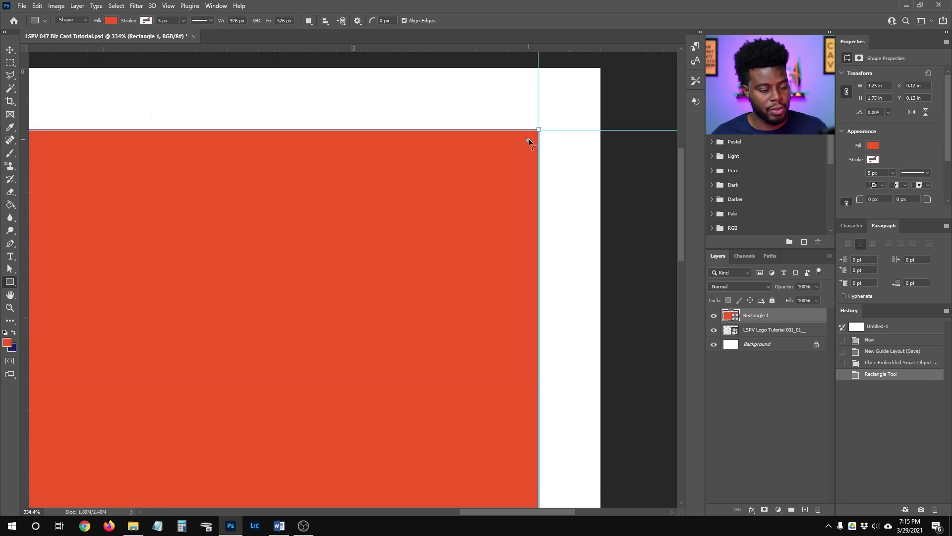
{"action": "left_click_drag", "start_coordinate": [528, 139], "coordinate": [461, 174]}
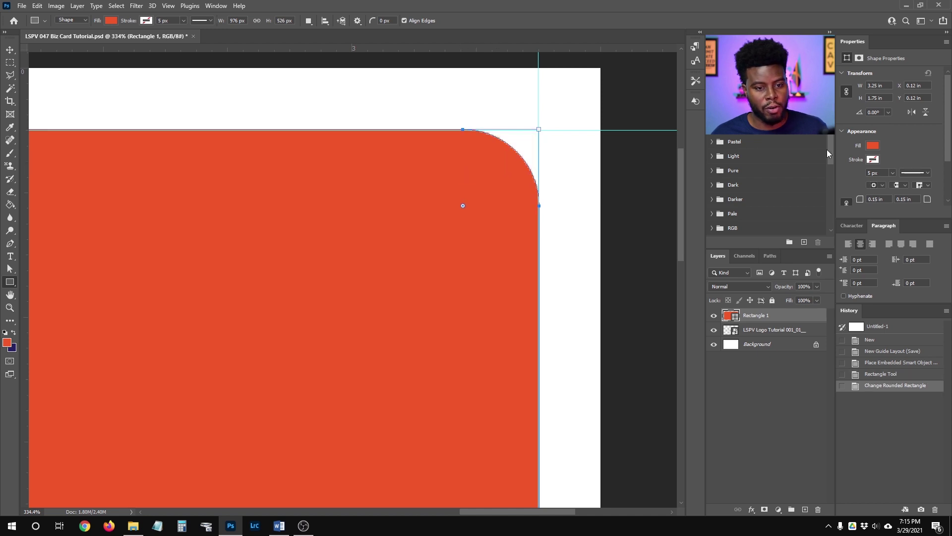
{"action": "left_click_drag", "start_coordinate": [907, 219], "coordinate": [904, 254]}
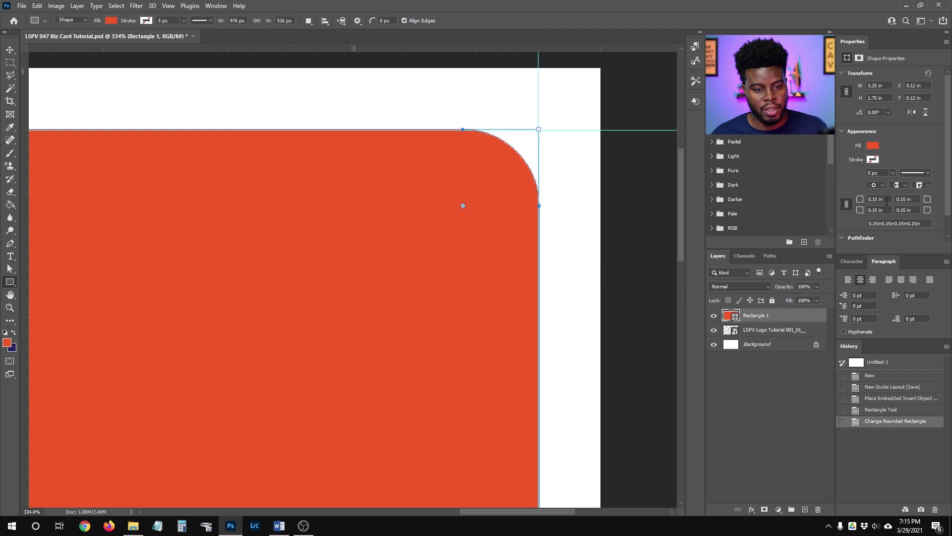
{"action": "left_click_drag", "start_coordinate": [886, 197], "coordinate": [865, 198]}
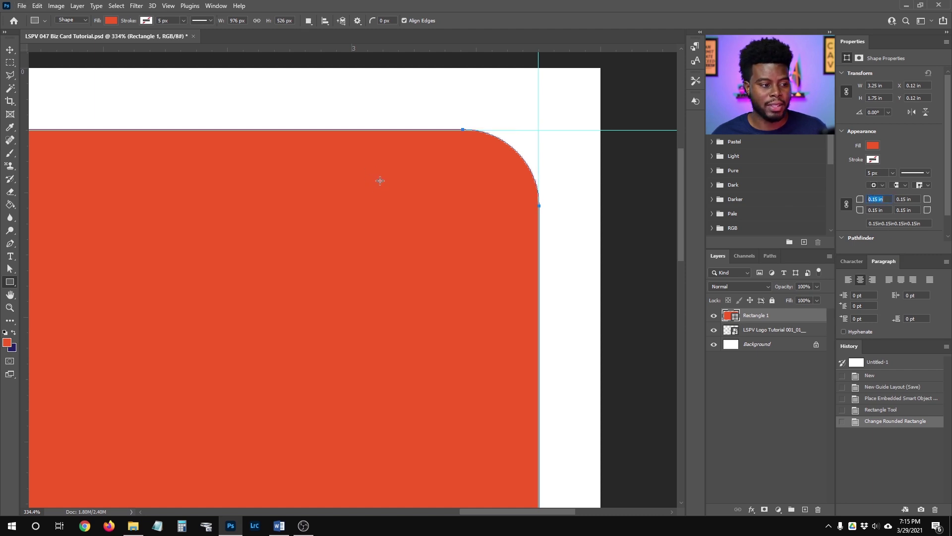
{"action": "left_click", "coordinate": [380, 181]}
{"action": "left_click", "coordinate": [531, 137]}
{"action": "left_click_drag", "start_coordinate": [523, 199], "coordinate": [467, 175]}
{"action": "key", "text": "ctrl+0"}
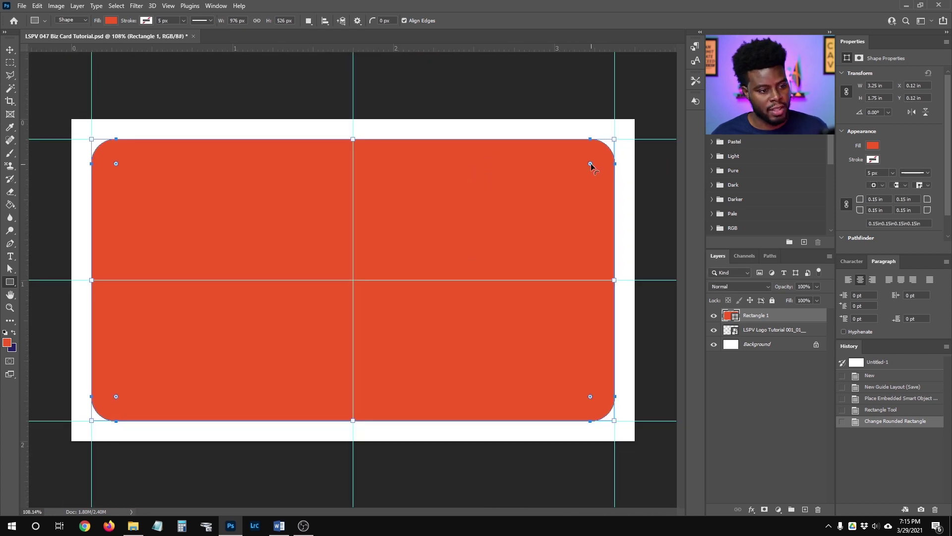
{"action": "mouse_move", "coordinate": [590, 165]}
{"action": "left_mouse_down"}
{"action": "mouse_move", "coordinate": [556, 193]}
{"action": "mouse_move", "coordinate": [589, 164]}
{"action": "left_mouse_up"}
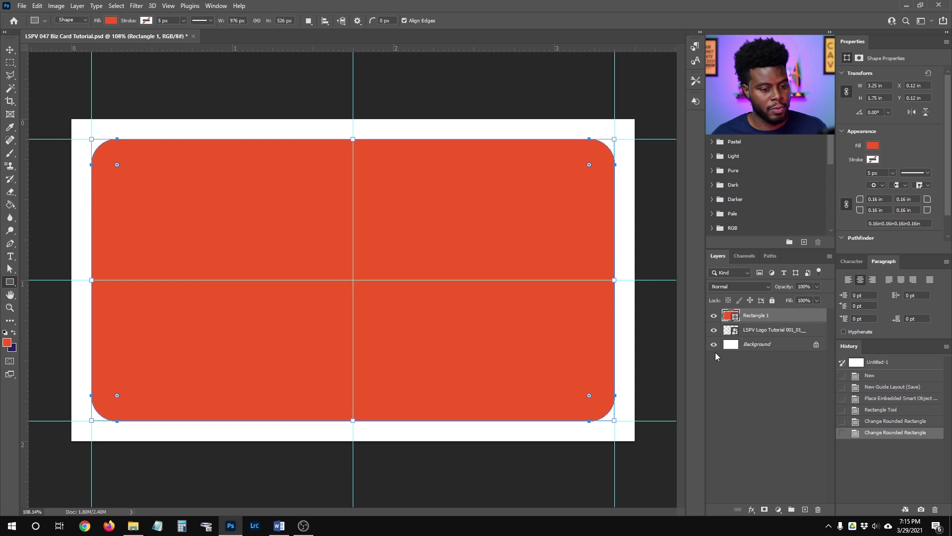
Change Rectangle 1's fill colour to black (000000).
{"action": "double_click", "coordinate": [735, 316]}
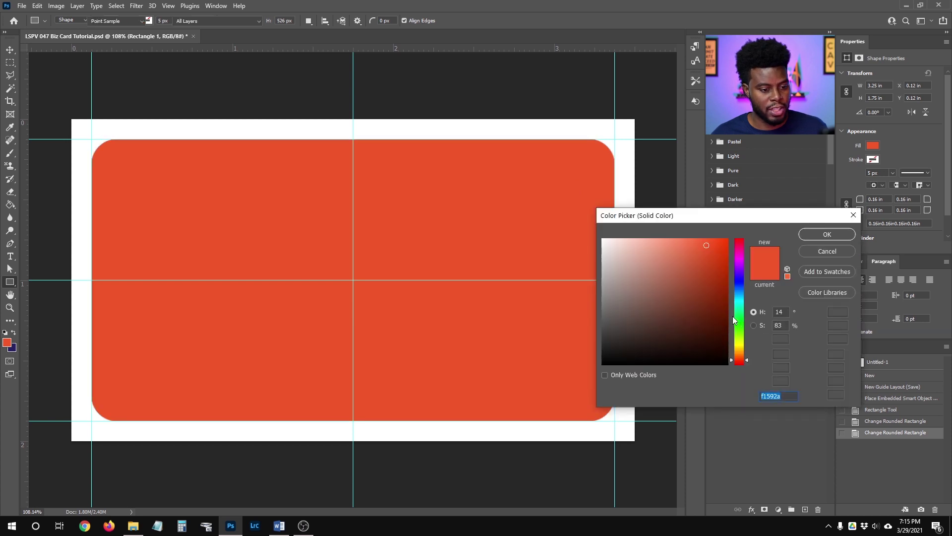
{"action": "left_click_drag", "start_coordinate": [629, 278], "coordinate": [583, 382]}
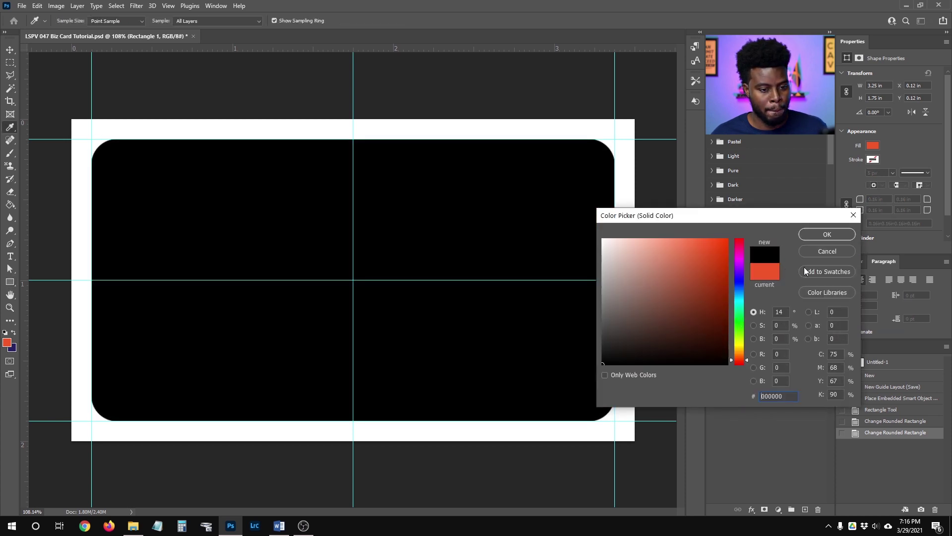
{"action": "left_click", "coordinate": [818, 236]}
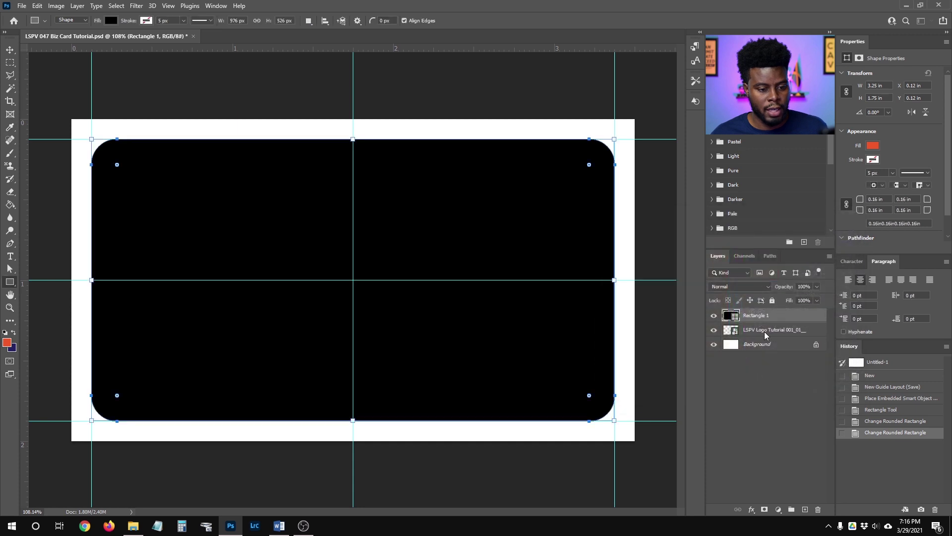
Move the LSPV Logo layer above Rectangle 1 and open its Layer Style.
{"action": "left_click", "coordinate": [800, 330]}
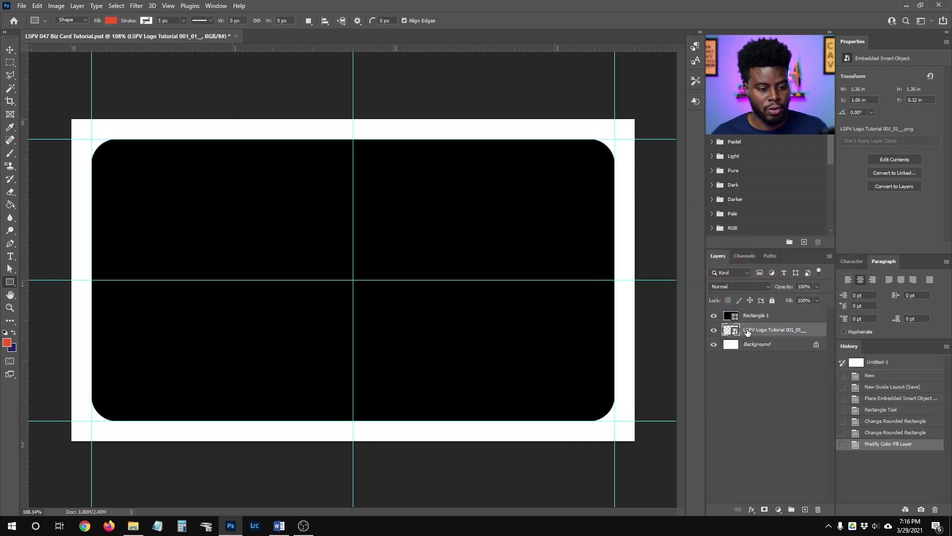
{"action": "left_click_drag", "start_coordinate": [757, 332], "coordinate": [804, 318]}
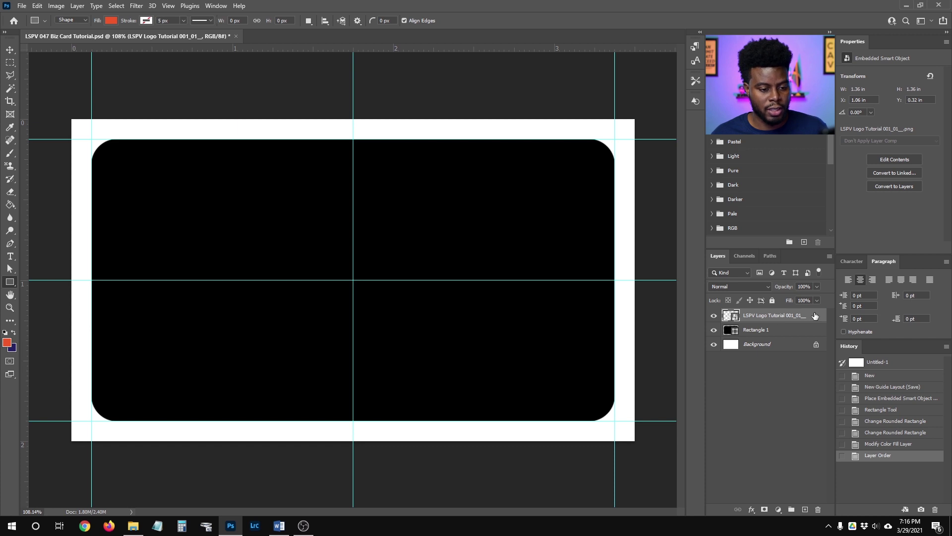
{"action": "double_click", "coordinate": [815, 315]}
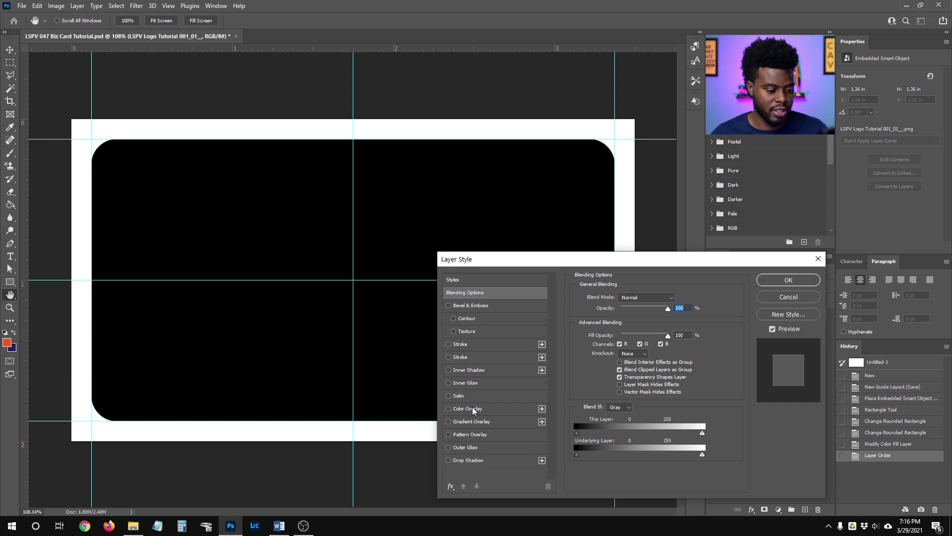
Apply a white Color Overlay at Normal, 100% opacity to the LSPV logo.
{"action": "left_click", "coordinate": [449, 408]}
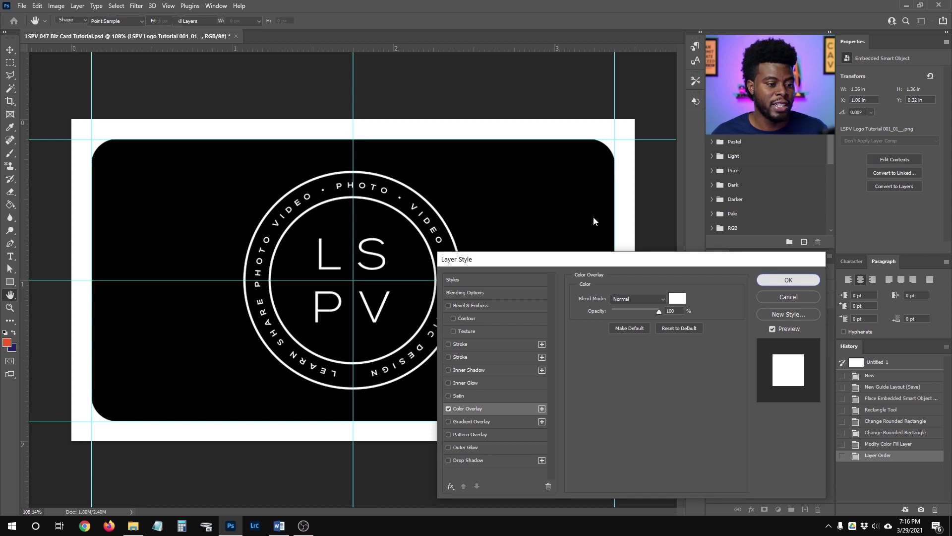
{"action": "key", "text": "Return"}
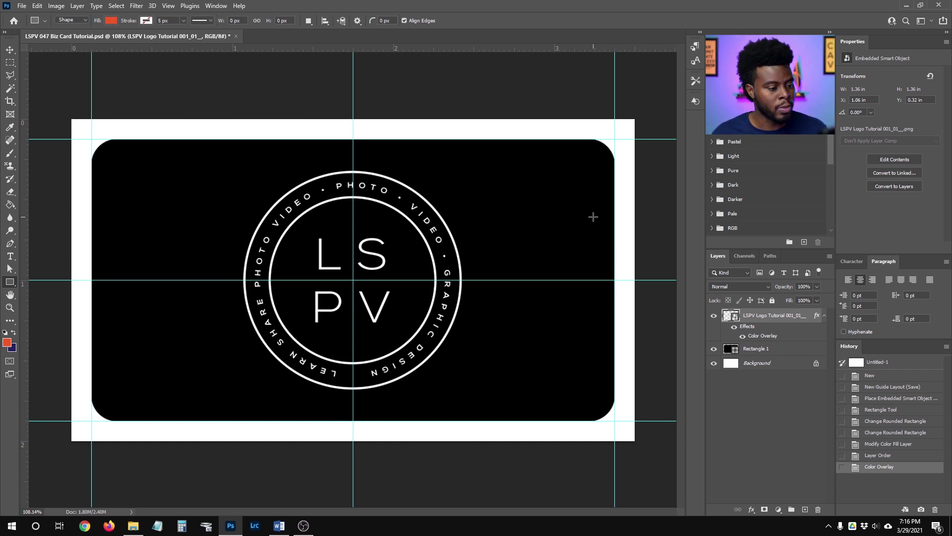
Group the logo and Rectangle 1 layers into a group named 'Front'.
{"action": "left_click", "coordinate": [766, 349]}
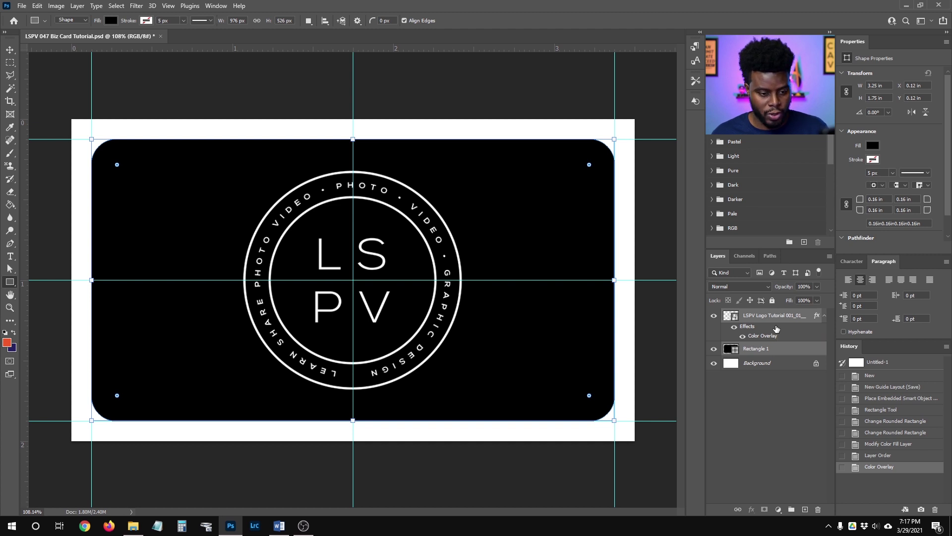
{"action": "left_click", "coordinate": [776, 329], "text": "shift"}
{"action": "key", "text": "ctrl+g"}
{"action": "double_click", "coordinate": [749, 315]}
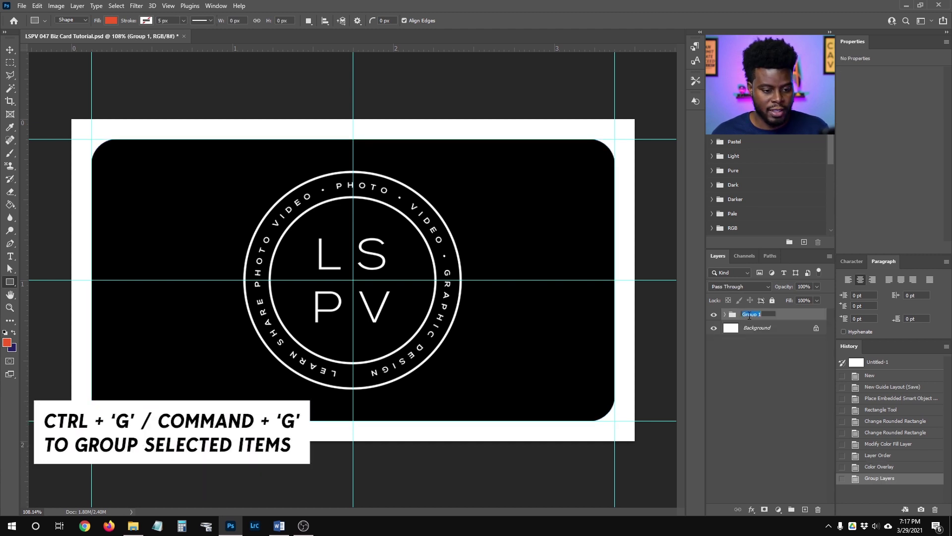
{"action": "type", "text": "Front"}
{"action": "key", "text": "Return"}
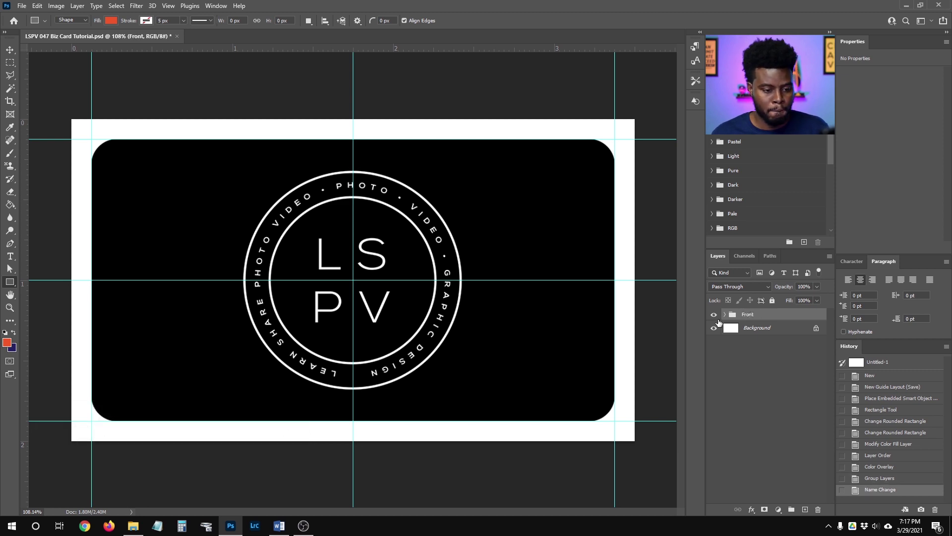
Add a white (ffffff) Solid Color fill layer beneath Rectangle 1 inside Front.
{"action": "left_click", "coordinate": [726, 316]}
{"action": "left_click", "coordinate": [761, 362]}
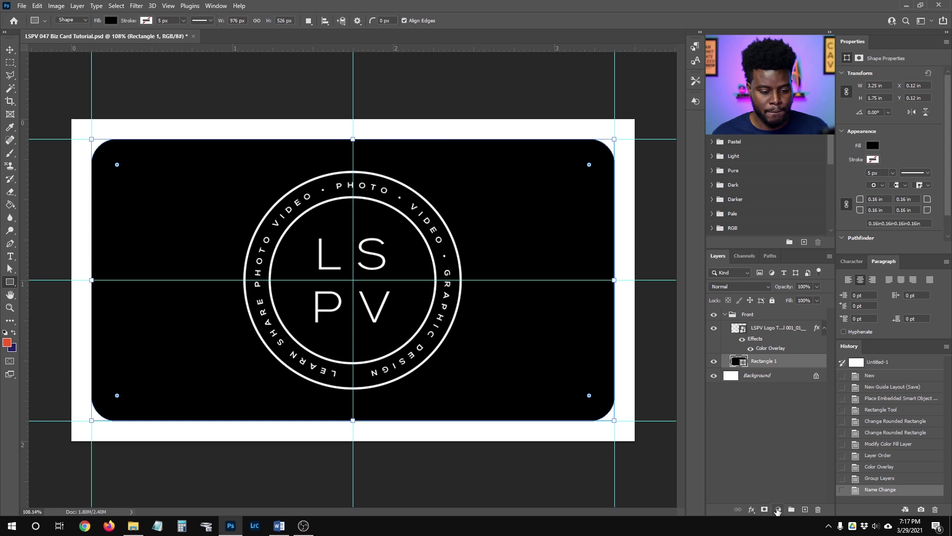
{"action": "left_click", "coordinate": [777, 510]}
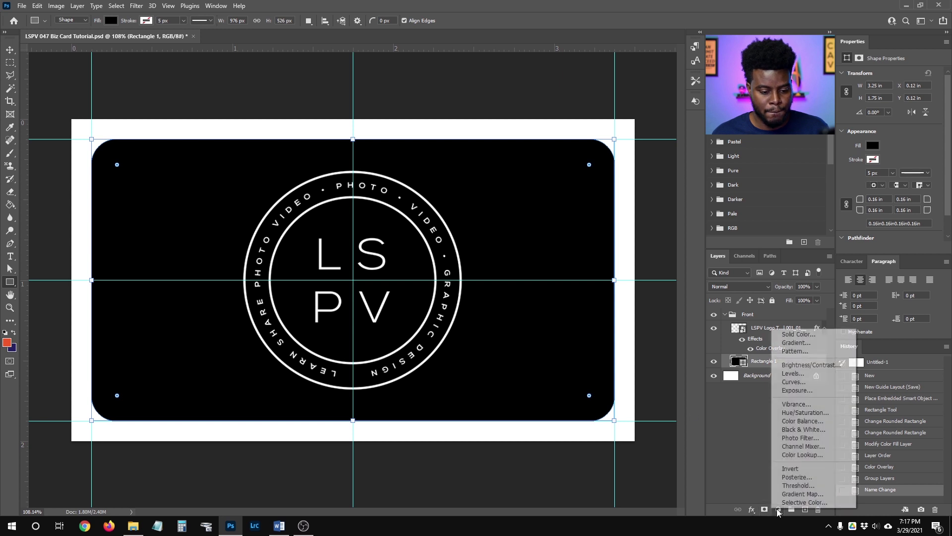
{"action": "left_click", "coordinate": [797, 335]}
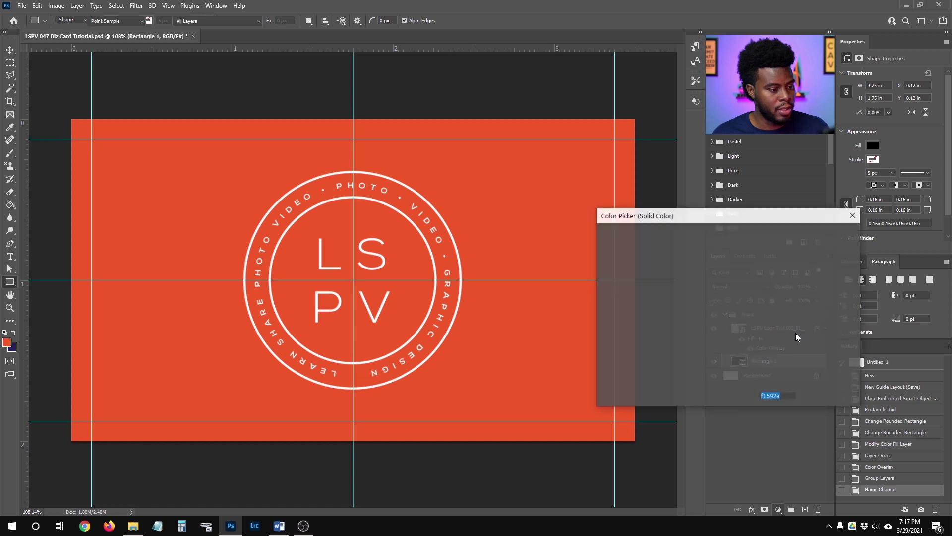
{"action": "type", "text": "ffffff"}
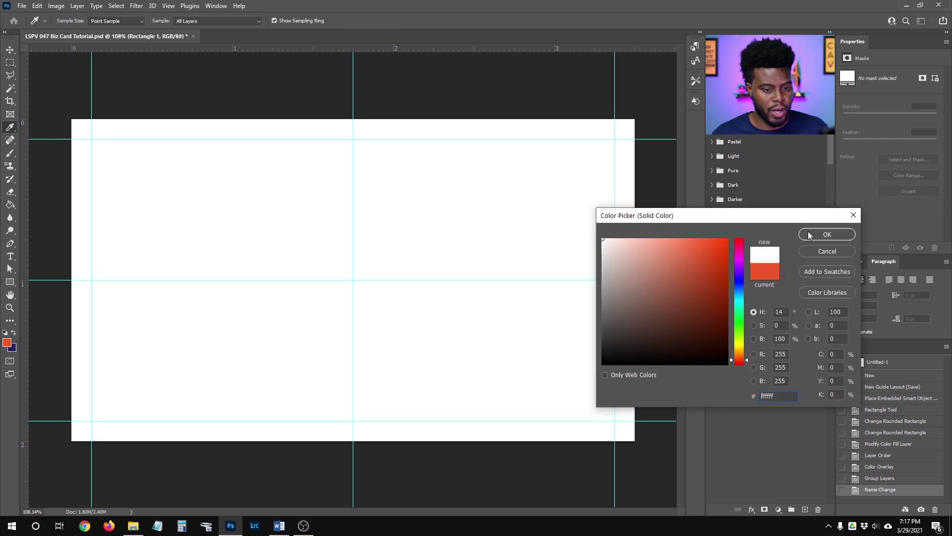
{"action": "key", "text": "Return"}
{"action": "left_click_drag", "start_coordinate": [778, 365], "coordinate": [772, 383]}
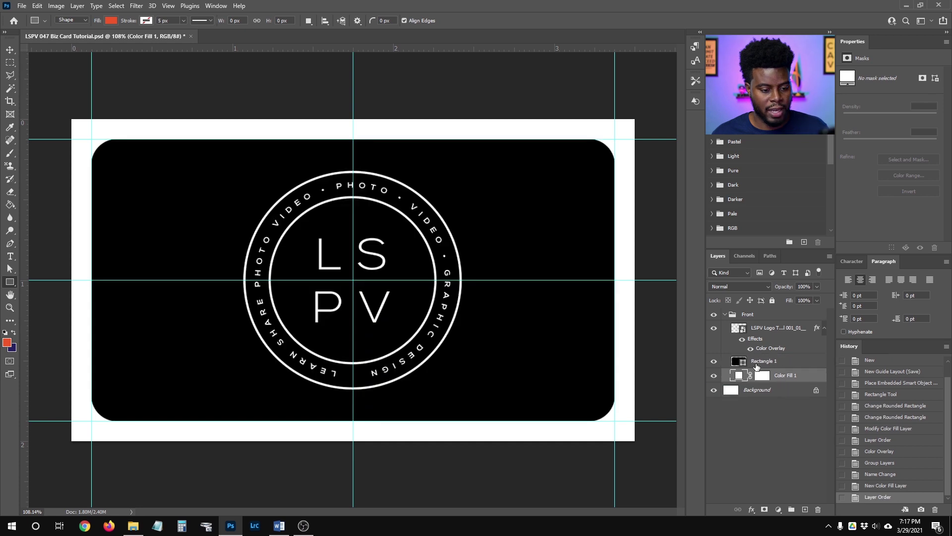
Hide the Background layer, save, and switch to full screen mode.
{"action": "left_click", "coordinate": [732, 315]}
{"action": "left_click", "coordinate": [725, 314]}
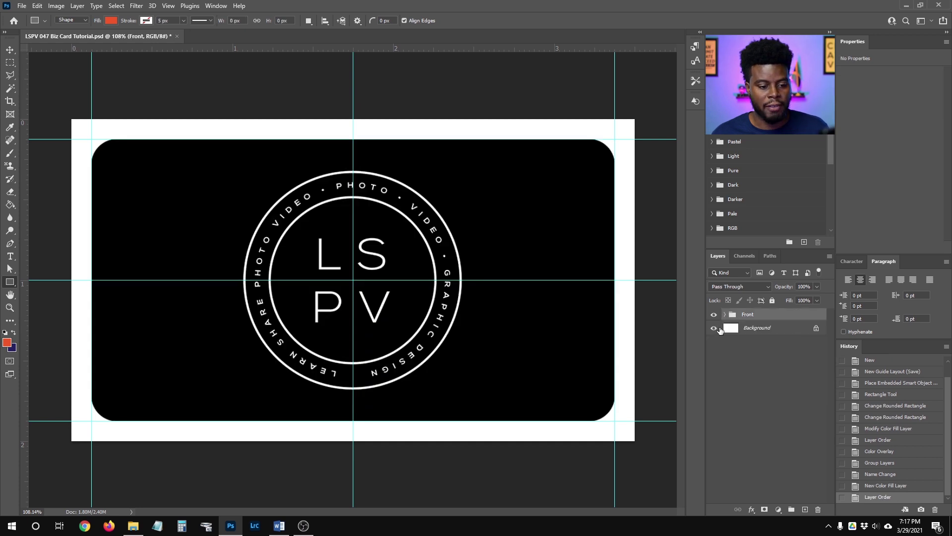
{"action": "left_click", "coordinate": [713, 329]}
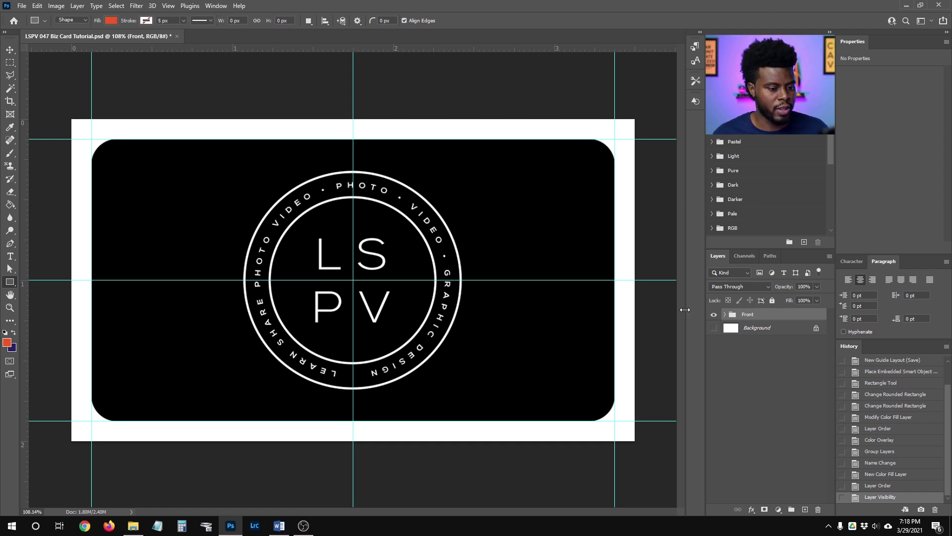
{"action": "key", "text": "ctrl+s"}
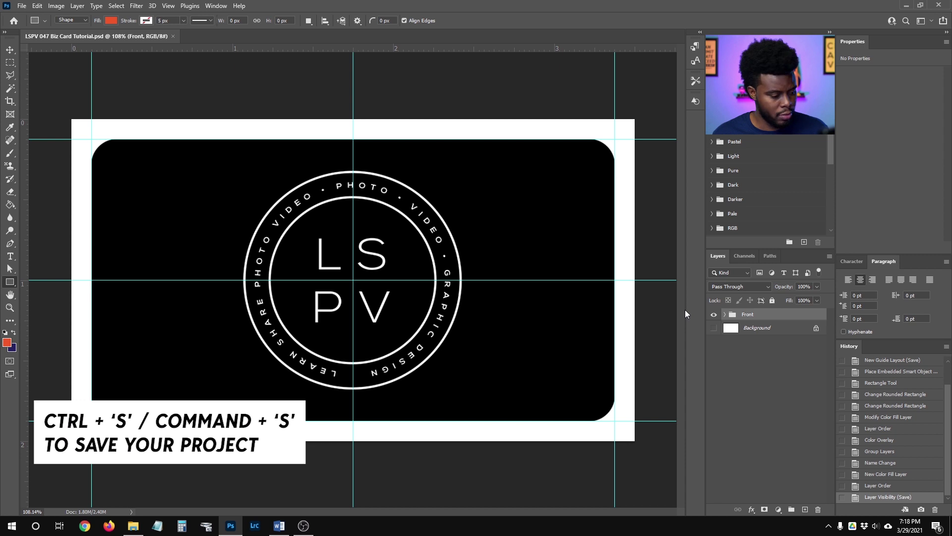
{"action": "key", "text": "f"}
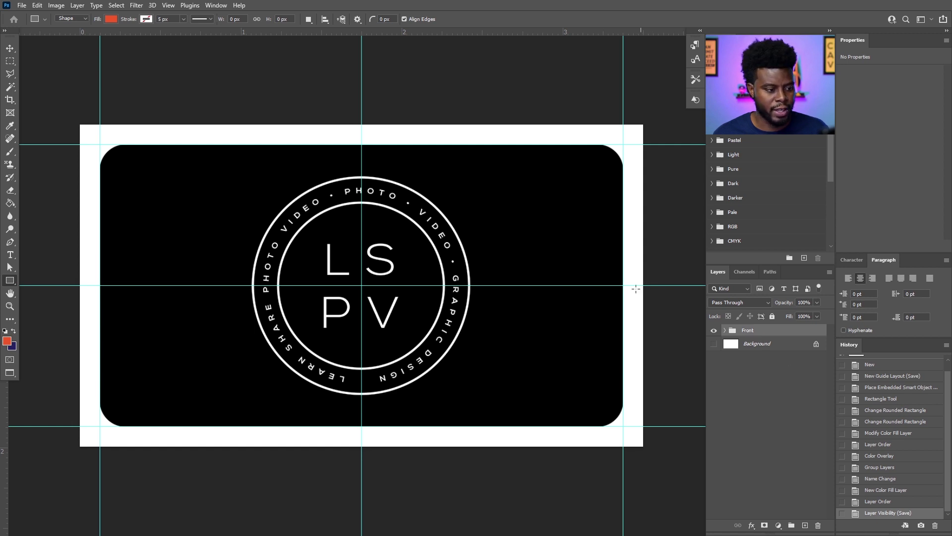
{"action": "left_click", "coordinate": [726, 331]}
Duplicate Rectangle 1 above the Front group and hide Front.
{"action": "left_click", "coordinate": [769, 380]}
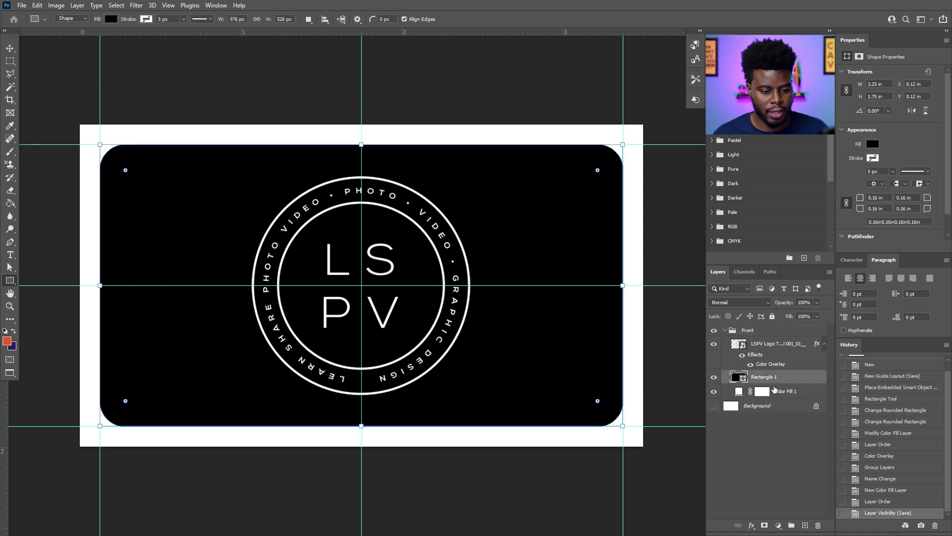
{"action": "key", "text": "ctrl+j"}
{"action": "left_click_drag", "start_coordinate": [775, 378], "coordinate": [758, 329]}
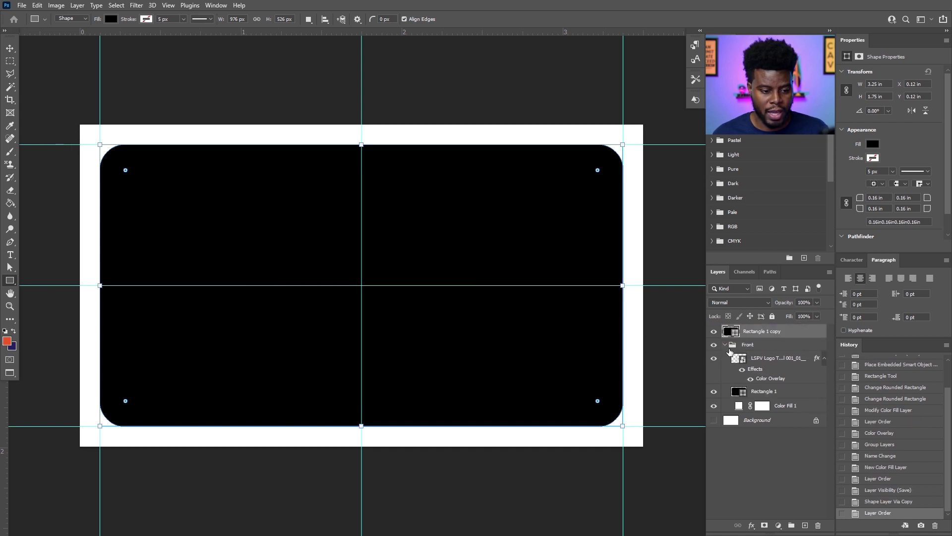
{"action": "left_click", "coordinate": [725, 345]}
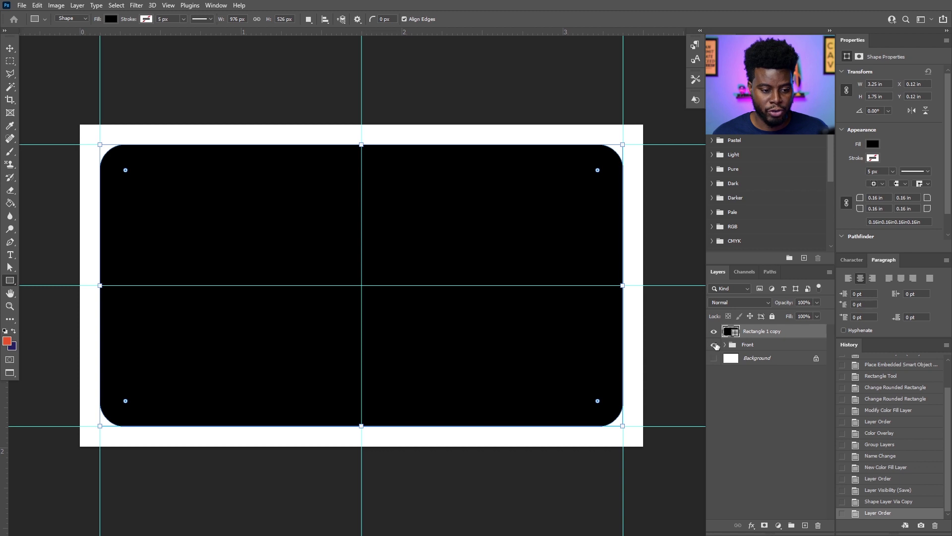
{"action": "left_click", "coordinate": [714, 345]}
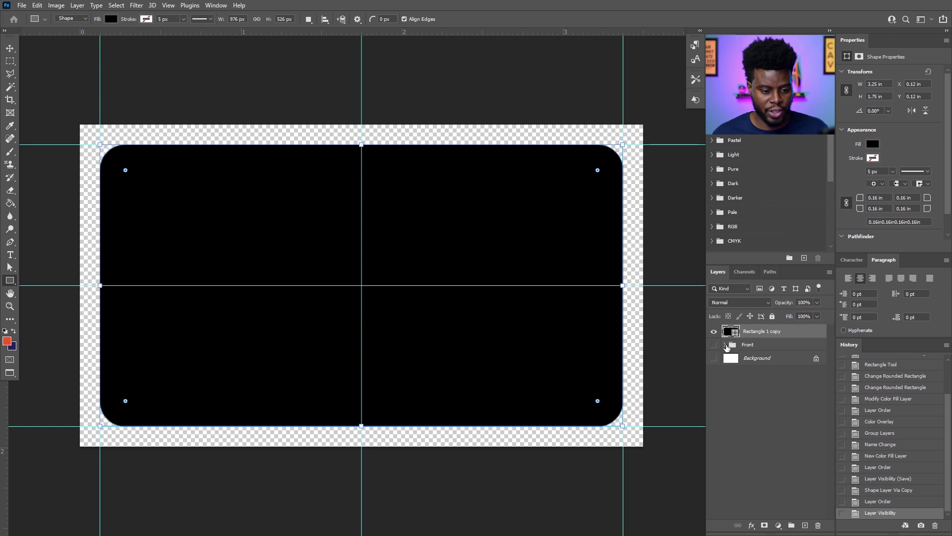
{"action": "left_click", "coordinate": [725, 344]}
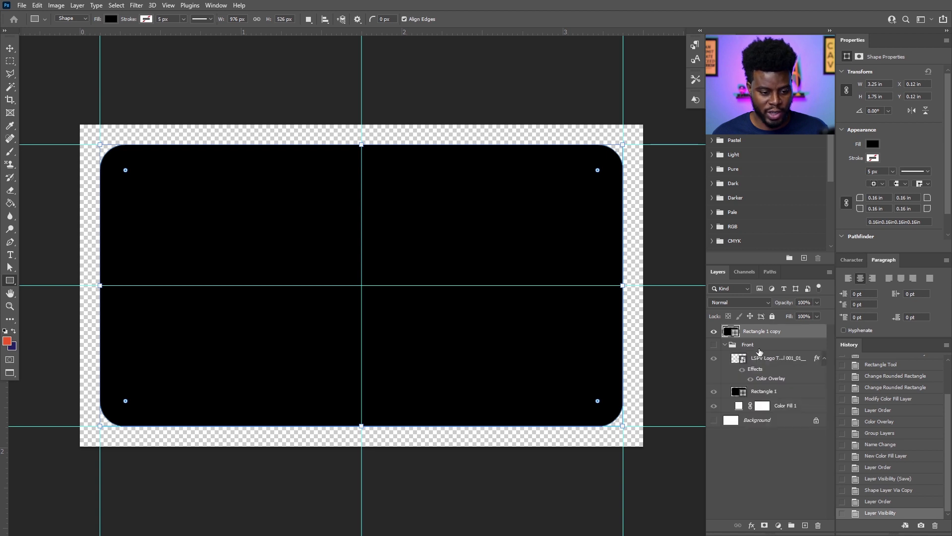
Duplicate the white fill layer and group both copies into a group named 'Back'.
{"action": "left_click", "coordinate": [792, 406]}
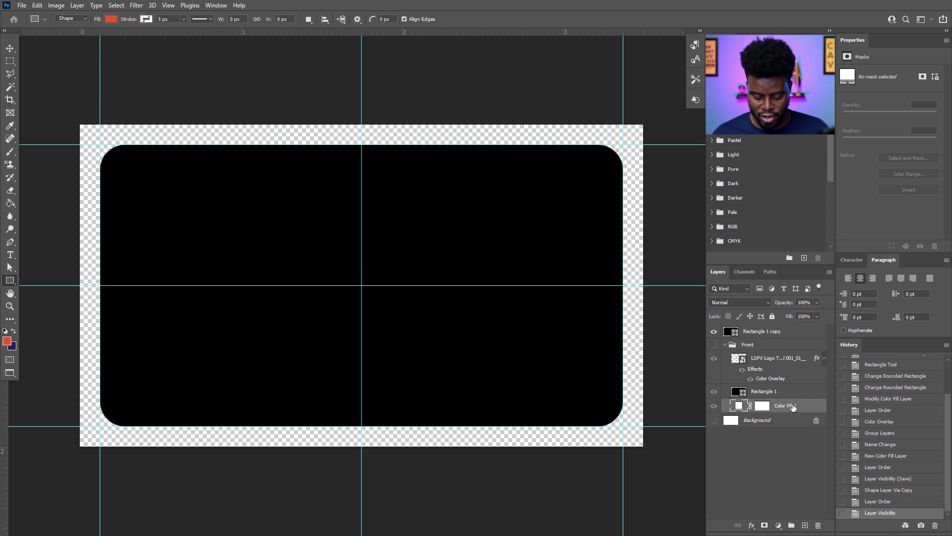
{"action": "key", "text": "ctrl+j"}
{"action": "left_click_drag", "start_coordinate": [794, 407], "coordinate": [776, 333]}
{"action": "left_click", "coordinate": [776, 331], "text": "shift"}
{"action": "key", "text": "ctrl+g"}
{"action": "double_click", "coordinate": [751, 330]}
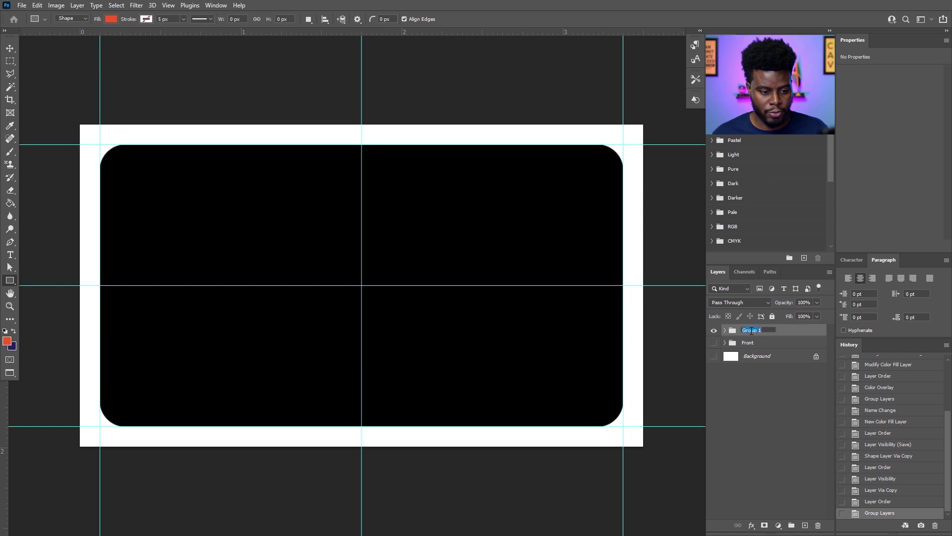
{"action": "type", "text": "Ba"}
{"action": "key", "text": "Return"}
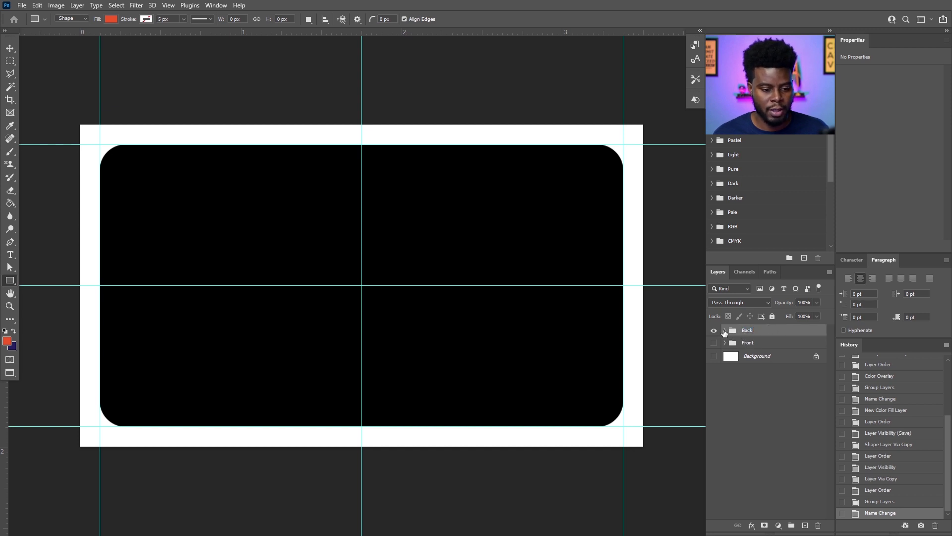
{"action": "left_click", "coordinate": [724, 330]}
{"action": "left_click", "coordinate": [770, 345]}
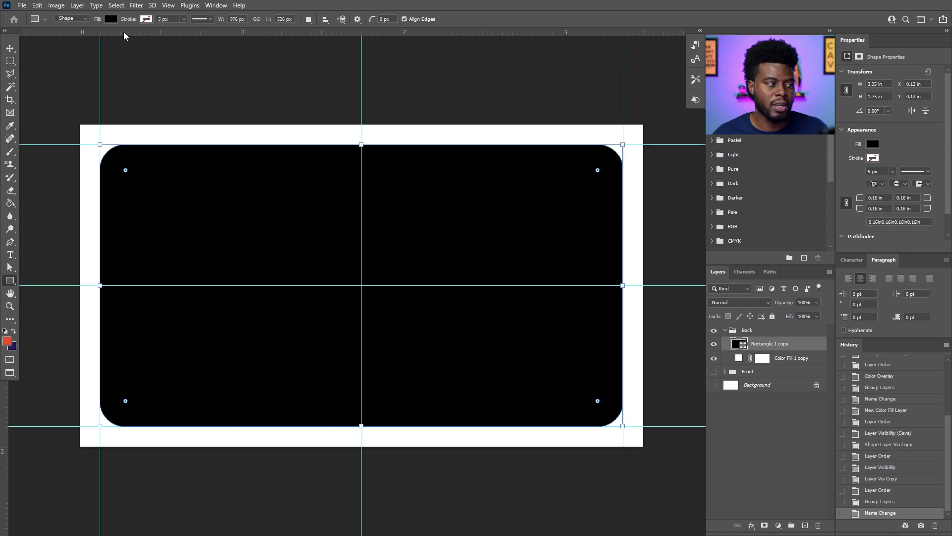
Give Rectangle 1 copy no fill and a black 5 px stroke, then save.
{"action": "left_click", "coordinate": [111, 19]}
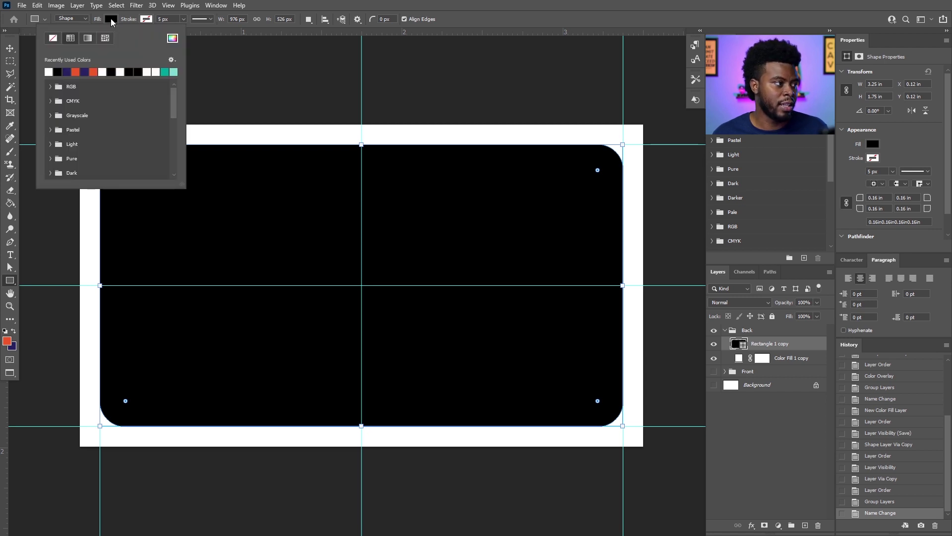
{"action": "left_click", "coordinate": [56, 39]}
{"action": "left_click", "coordinate": [146, 19]}
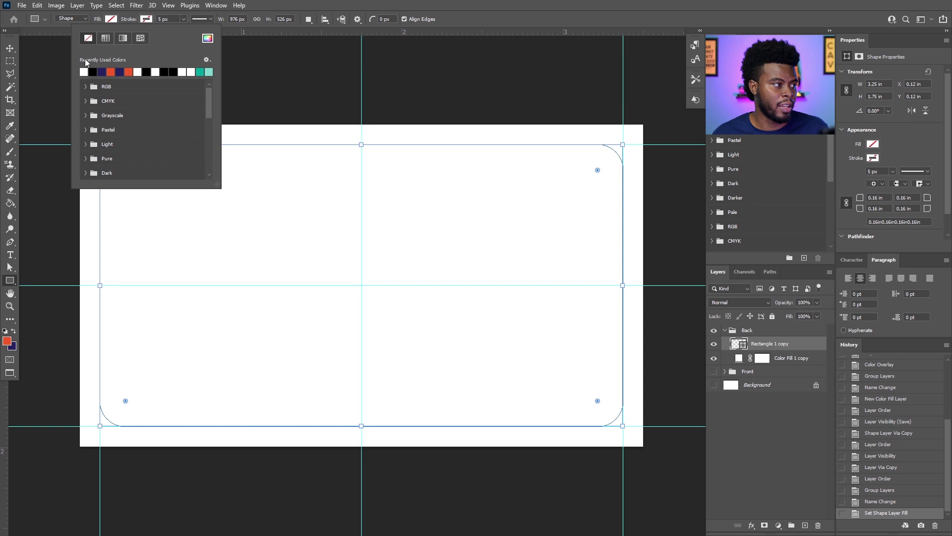
{"action": "left_click", "coordinate": [93, 72]}
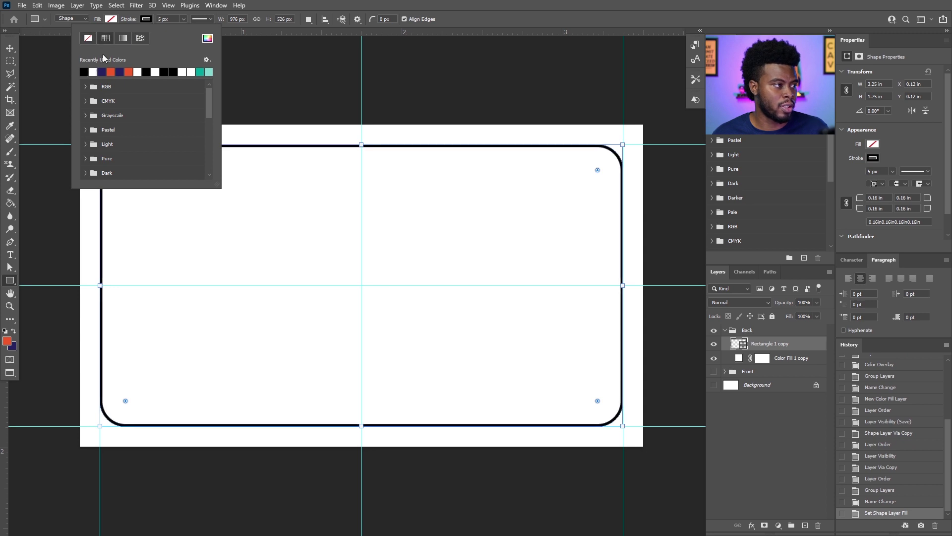
{"action": "left_click", "coordinate": [172, 19]}
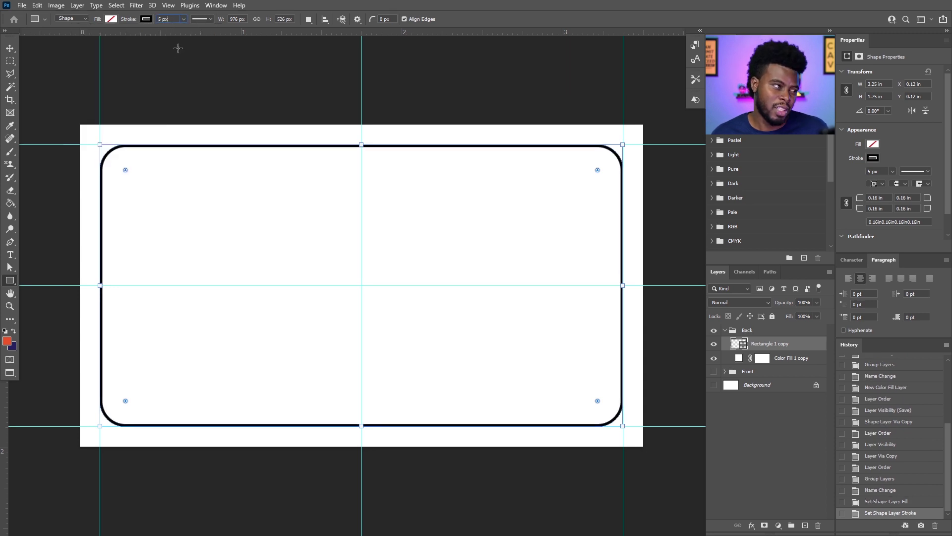
{"action": "left_click", "coordinate": [785, 359]}
{"action": "left_click", "coordinate": [783, 347]}
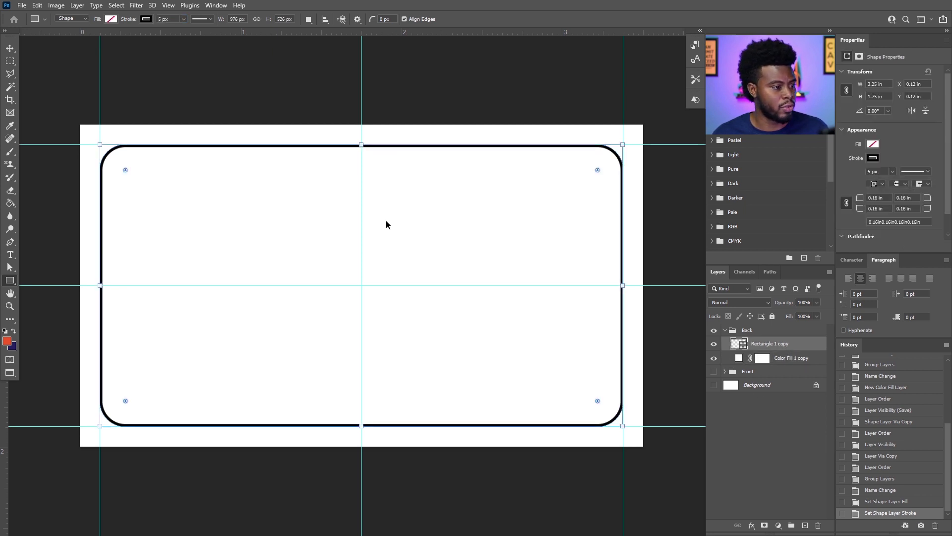
{"action": "key", "text": "ctrl+s"}
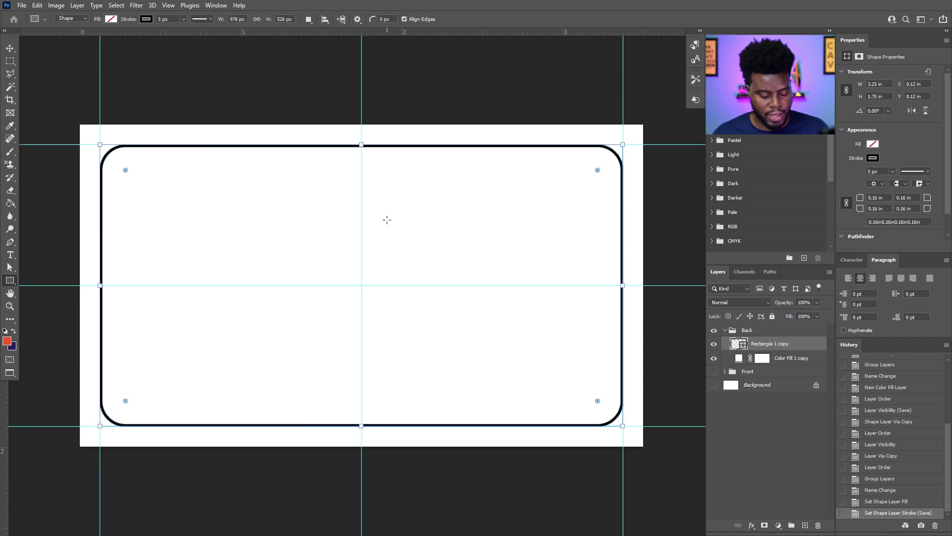
{"action": "key", "text": "t"}
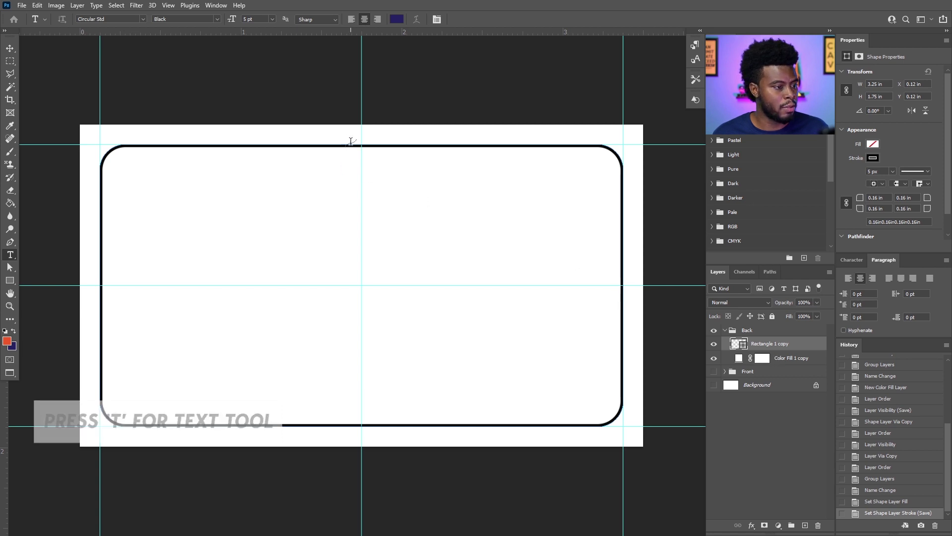
Hide the rounded outline and type the headline 'PREMIUM CREATIVE TUTORIALS' near the card centre.
{"action": "left_click", "coordinate": [714, 343]}
{"action": "left_click", "coordinate": [358, 223]}
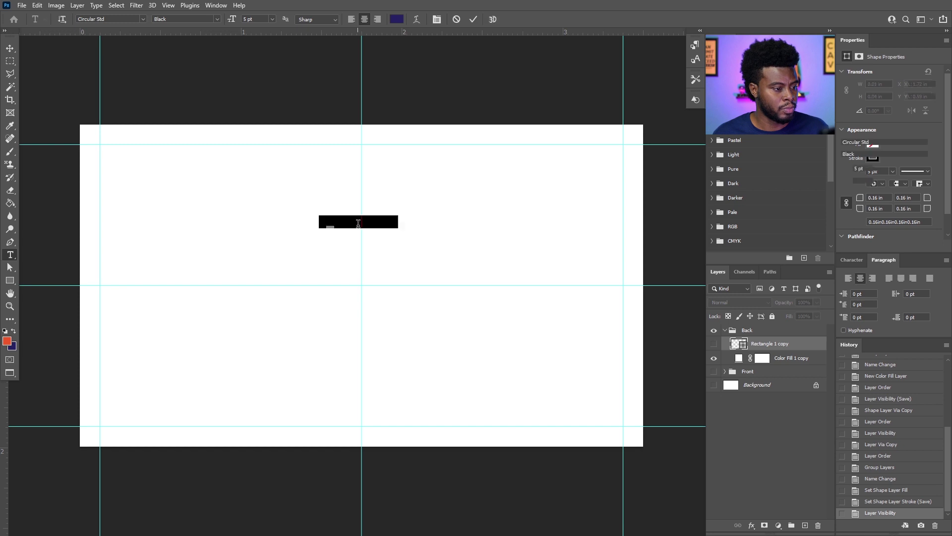
{"action": "type", "text": "L"}
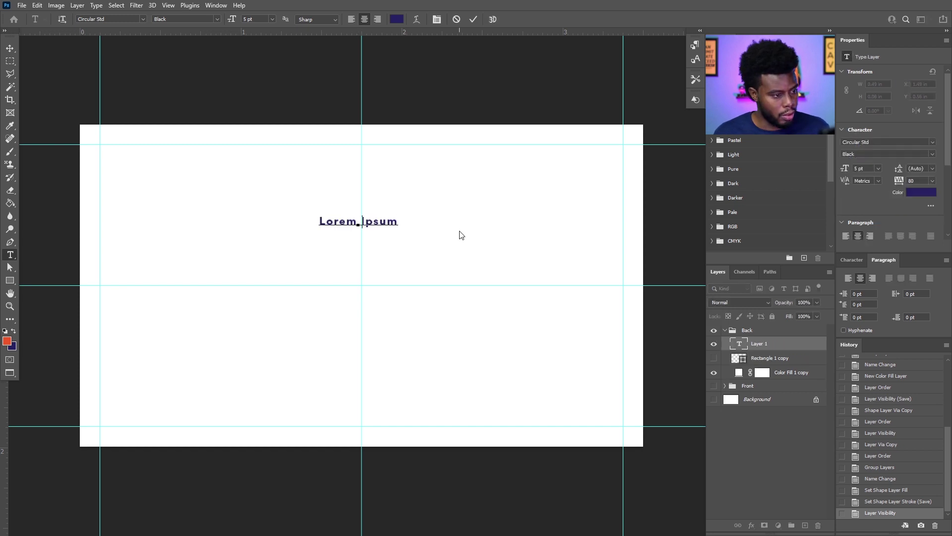
{"action": "type", "text": "EAR"}
{"action": "key", "text": "ctrl+a"}
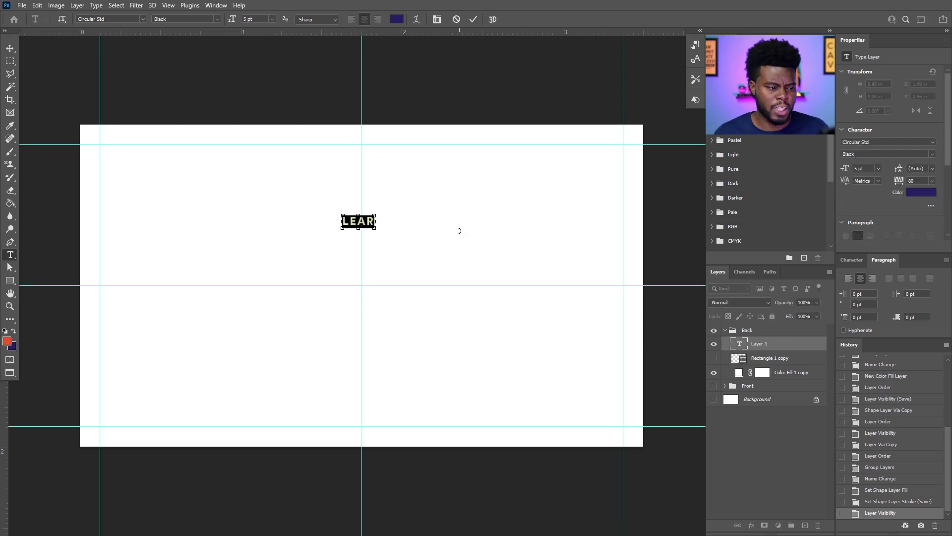
{"action": "type", "text": "PREMIU"}
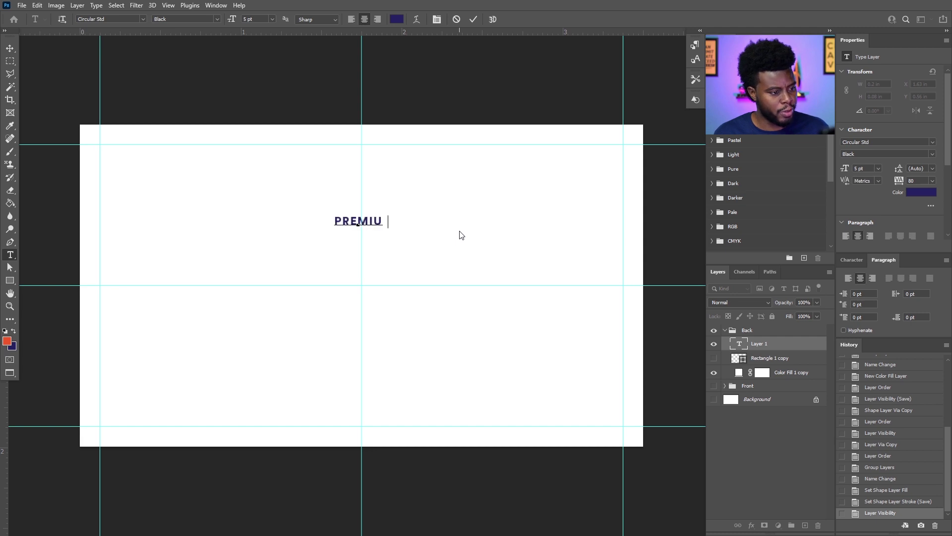
{"action": "type", "text": "M C"}
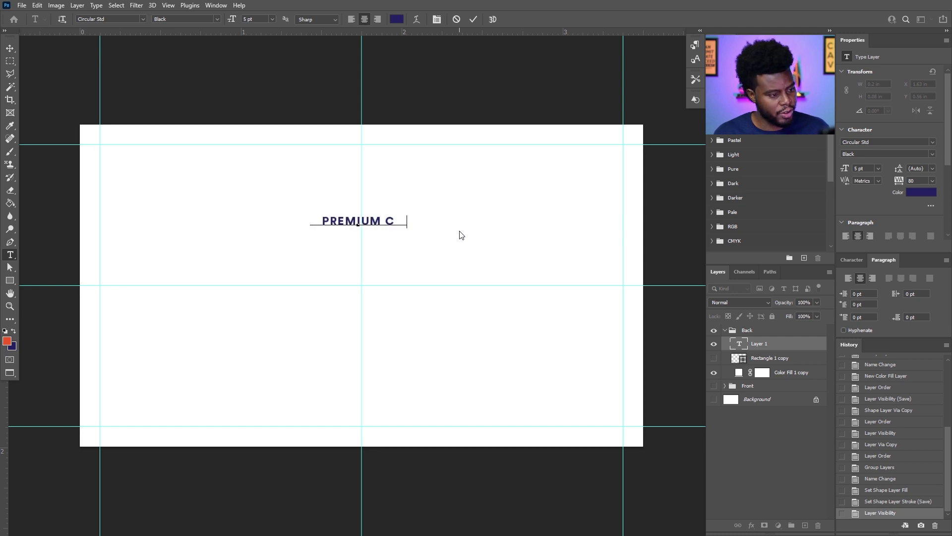
{"action": "type", "text": "REATIVE TU TORIALS"}
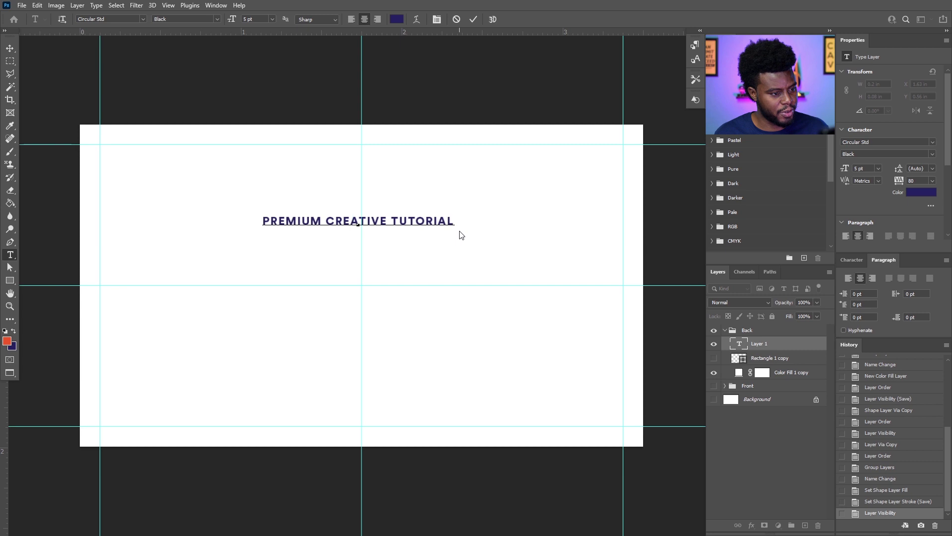
Set the headline text size to 13 pt and commit it.
{"action": "key", "text": "ctrl+a"}
{"action": "type", "text": "15"}
{"action": "key", "text": "Return"}
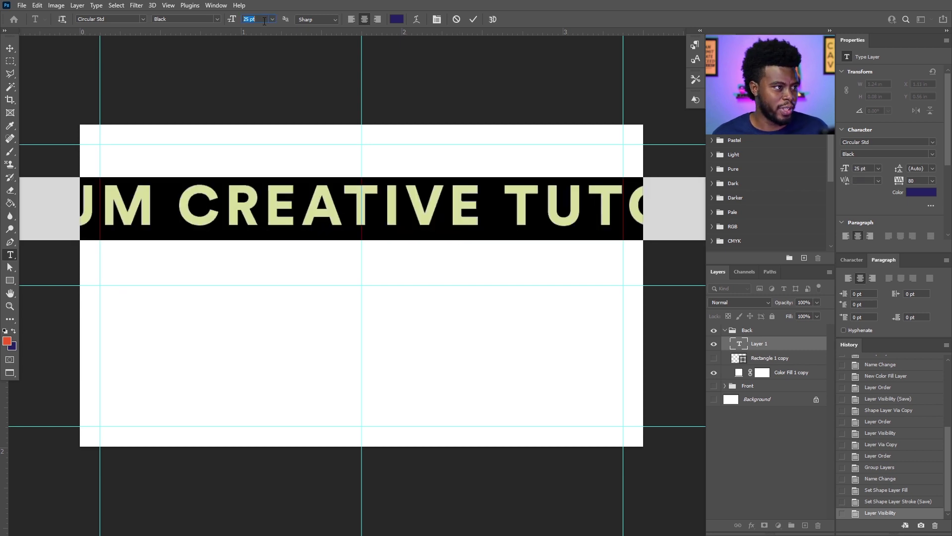
{"action": "type", "text": "13"}
{"action": "key", "text": "Return"}
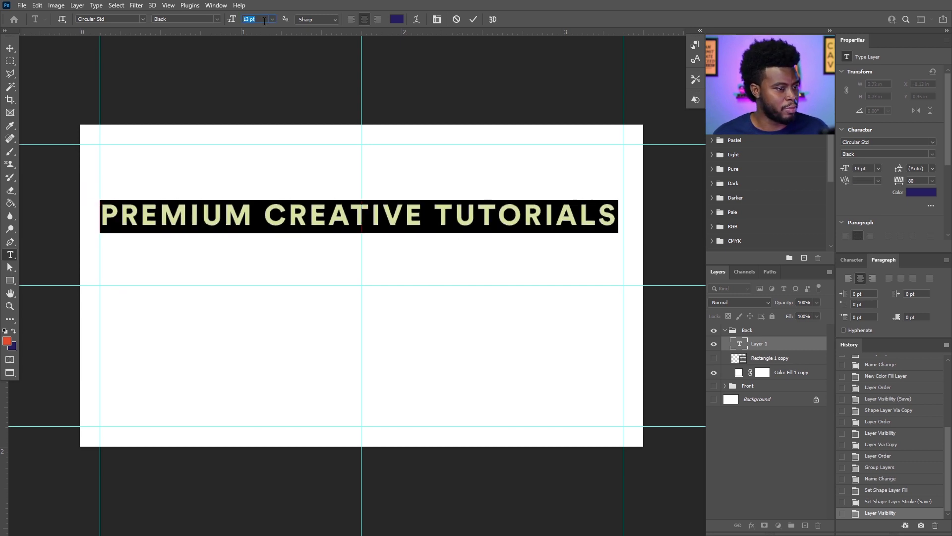
{"action": "key", "text": "ctrl+Return"}
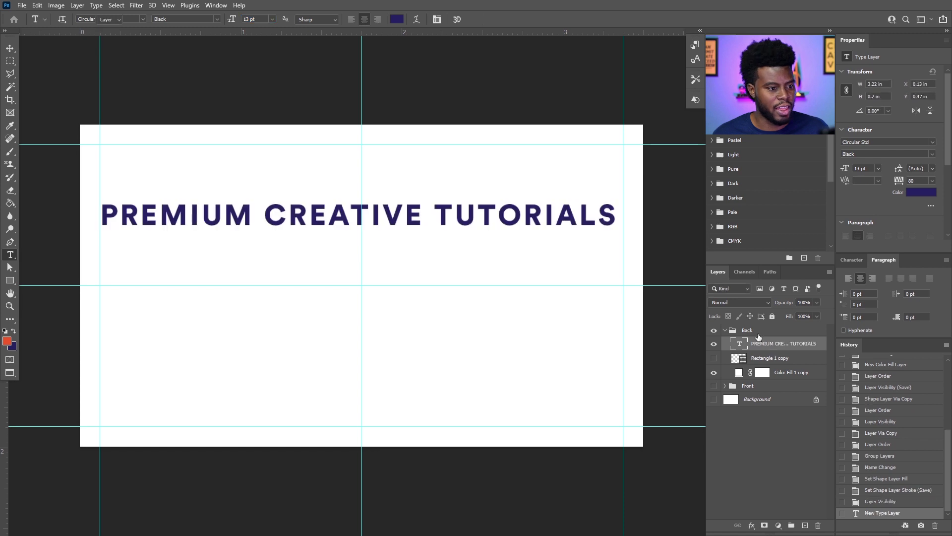
Colour the headline black (000000) and drag it onto the card's middle guide.
{"action": "key", "text": "v"}
{"action": "left_click", "coordinate": [914, 194]}
{"action": "type", "text": "000000"}
{"action": "left_click", "coordinate": [822, 233]}
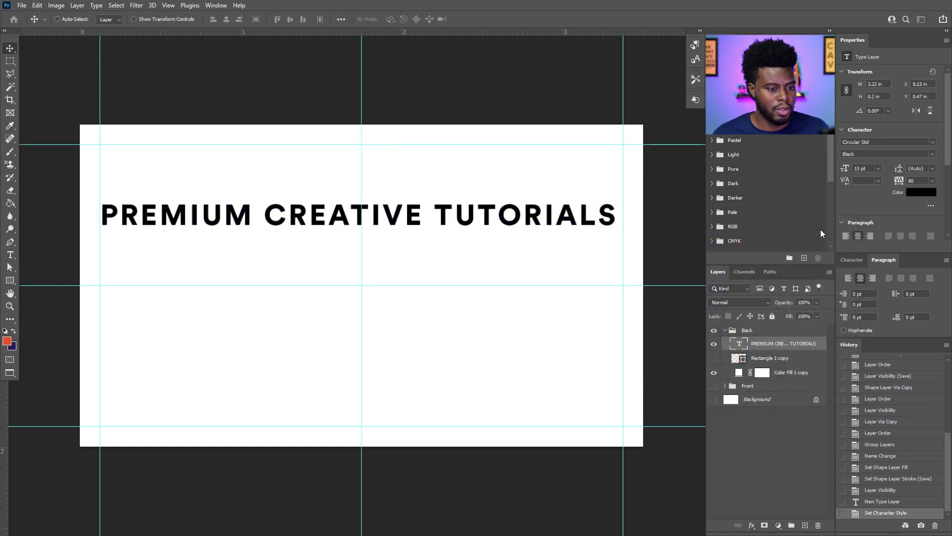
{"action": "left_click_drag", "start_coordinate": [422, 217], "coordinate": [402, 282]}
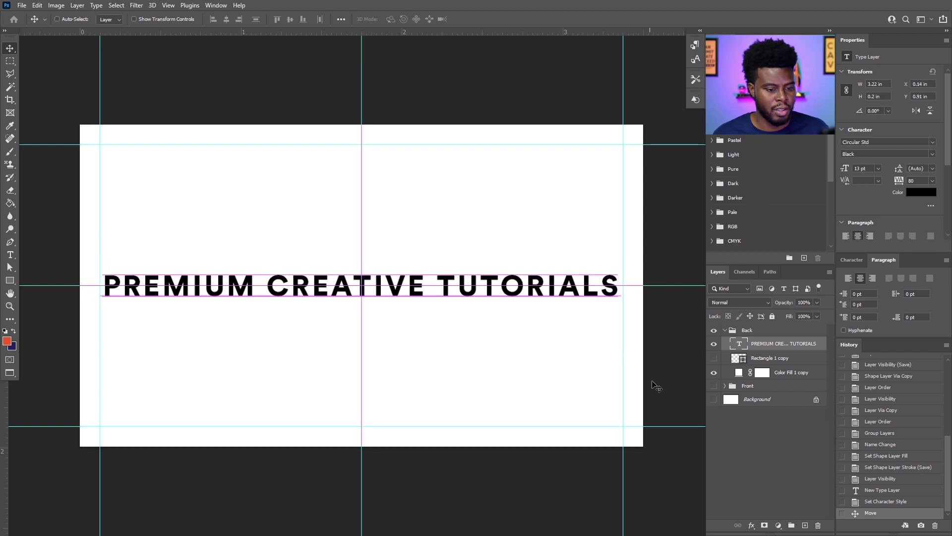
Show the outline again, shrink the headline to 11 pt, and duplicate the headline layer.
{"action": "left_click", "coordinate": [714, 358]}
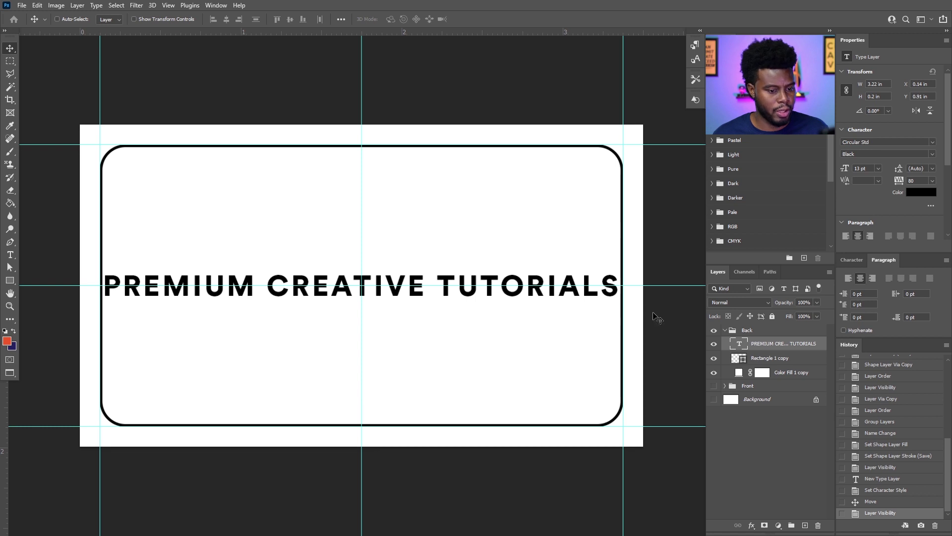
{"action": "key", "text": "t"}
{"action": "left_click", "coordinate": [877, 168]}
{"action": "left_click", "coordinate": [876, 169]}
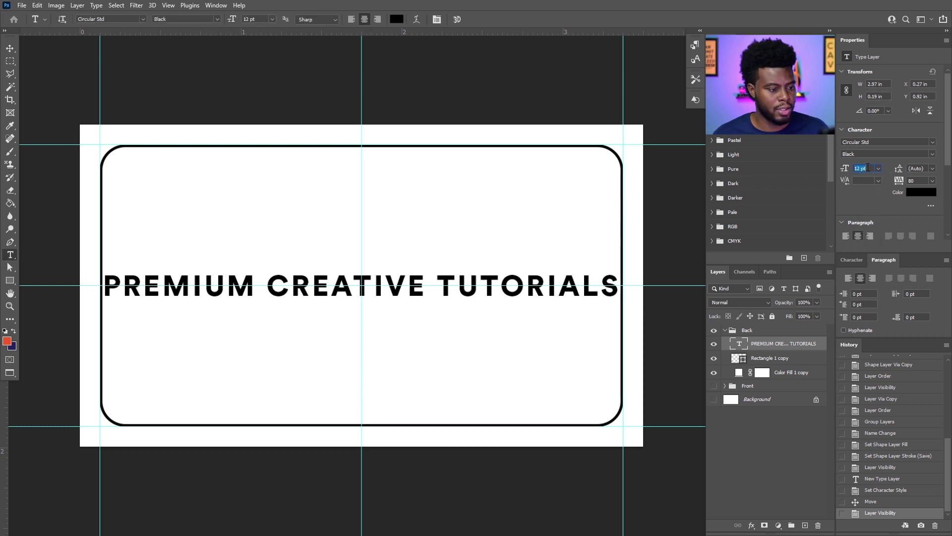
{"action": "key", "text": "Down"}
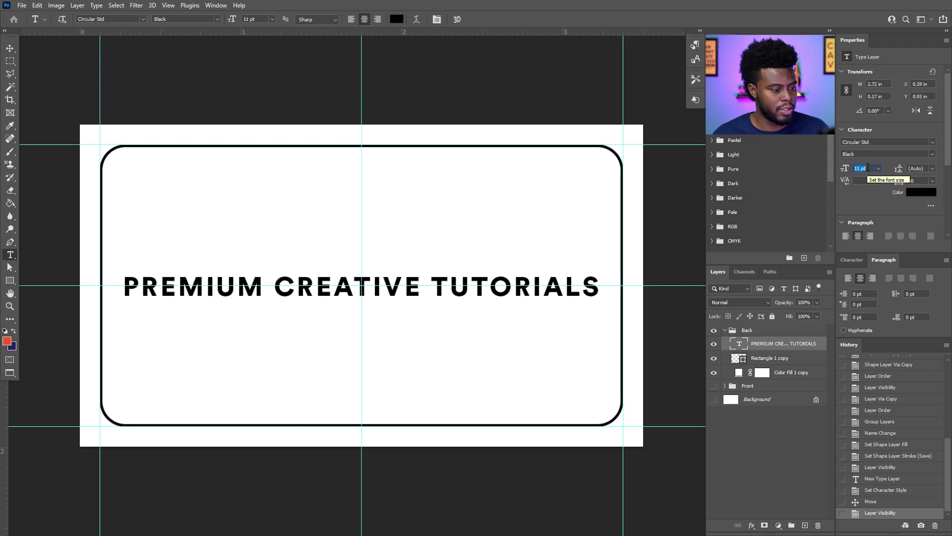
{"action": "key", "text": "Down"}
{"action": "left_click", "coordinate": [769, 345]}
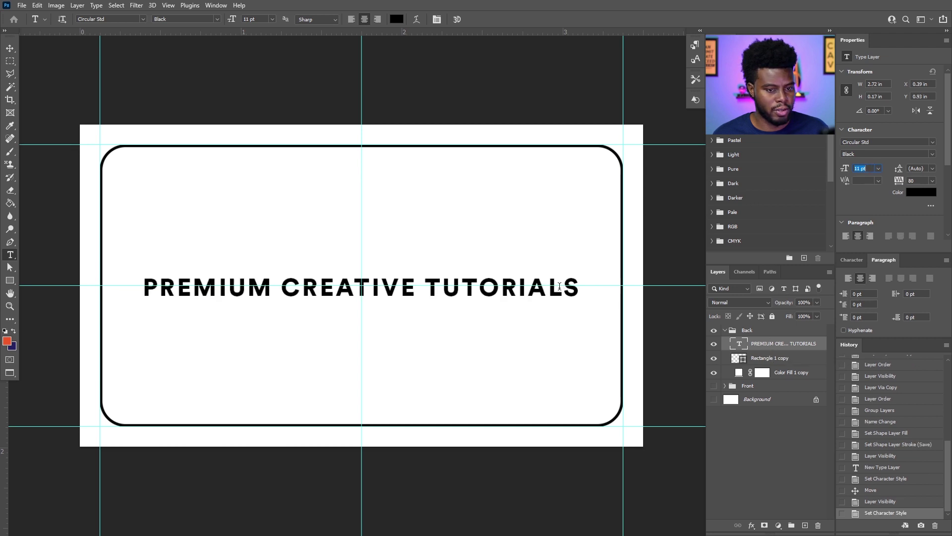
{"action": "key", "text": "v"}
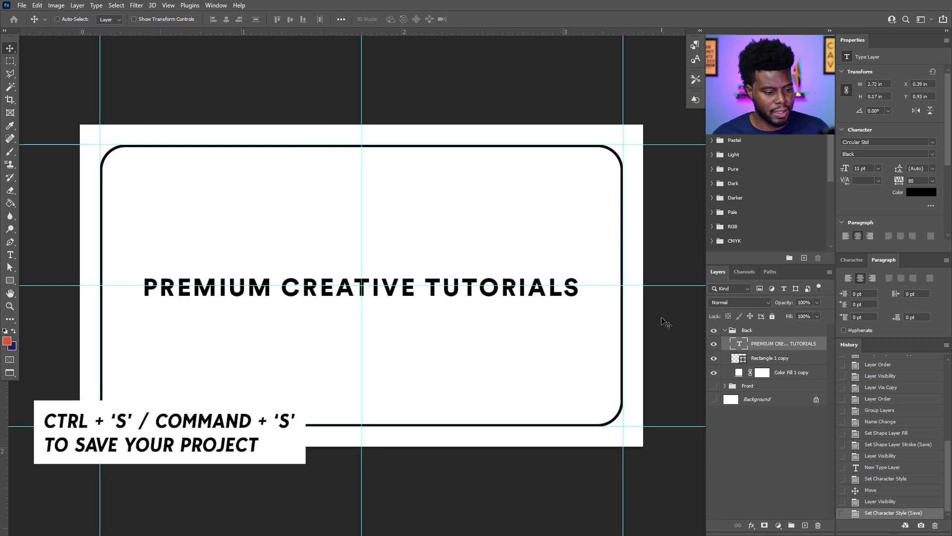
{"action": "key", "text": "ctrl+j"}
{"action": "left_click_drag", "start_coordinate": [460, 296], "coordinate": [455, 351]}
{"action": "double_click", "coordinate": [435, 342]}
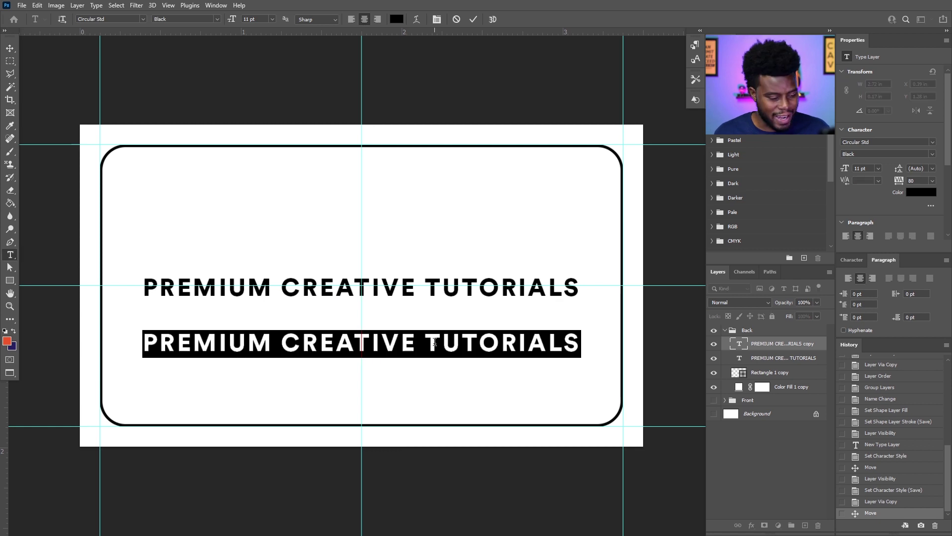
{"action": "type", "text": "@LEARNSHAREPHOTOVIDEO"}
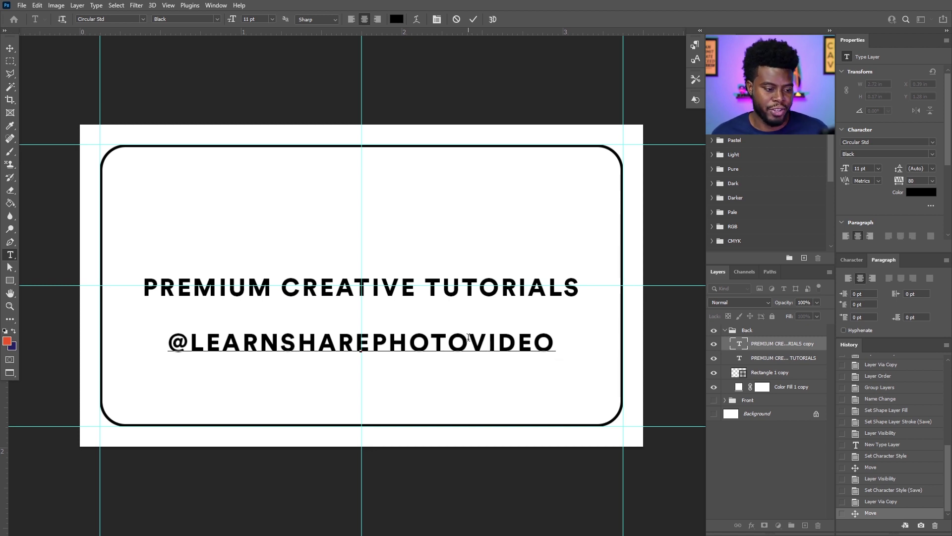
{"action": "left_click", "coordinate": [769, 346]}
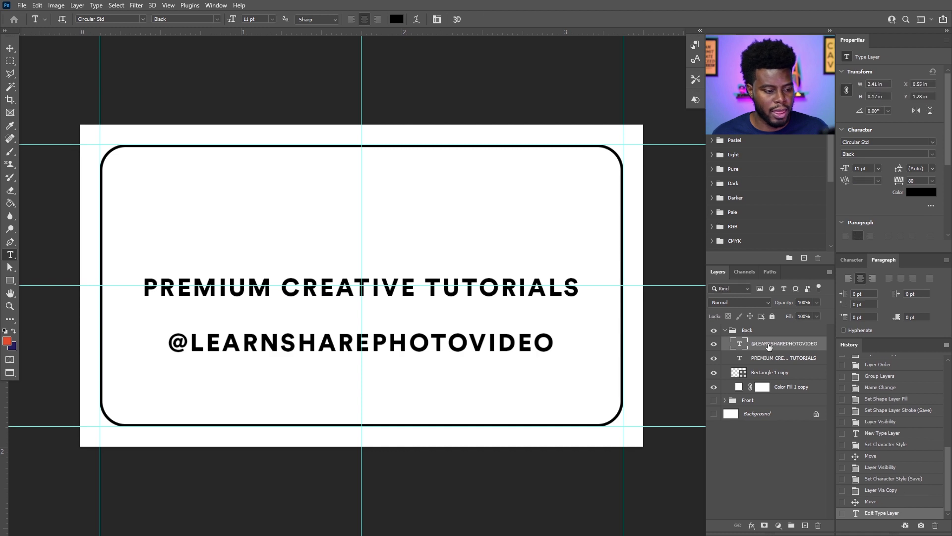
{"action": "left_click", "coordinate": [920, 152]}
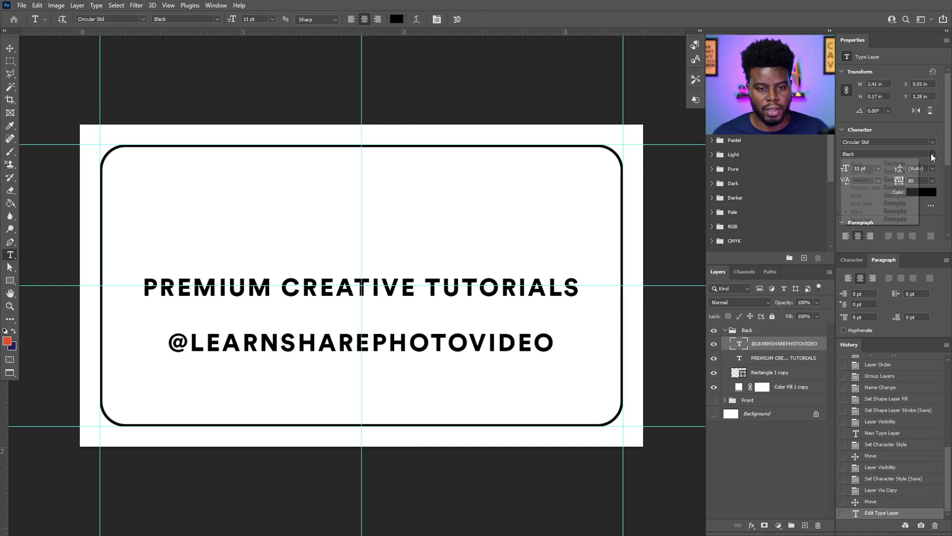
{"action": "left_click", "coordinate": [889, 182]}
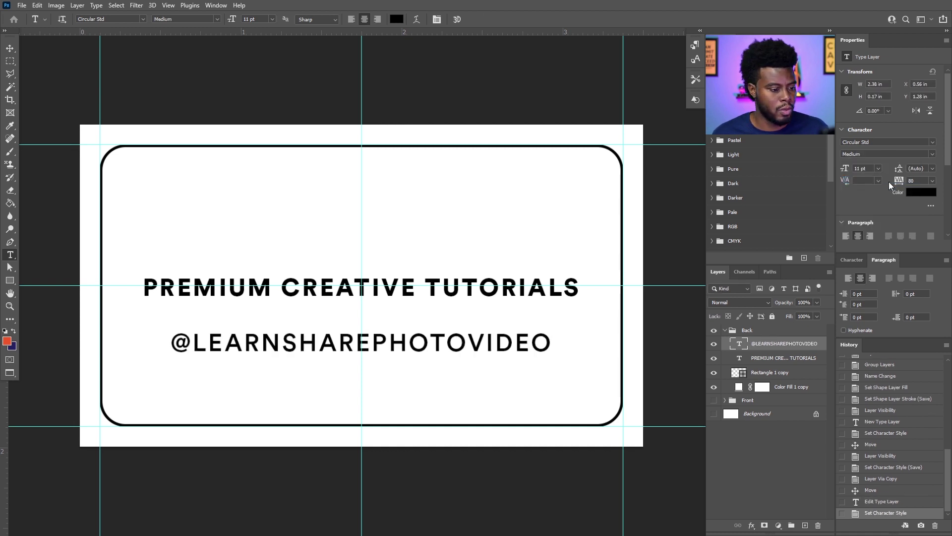
{"action": "left_click", "coordinate": [933, 154]}
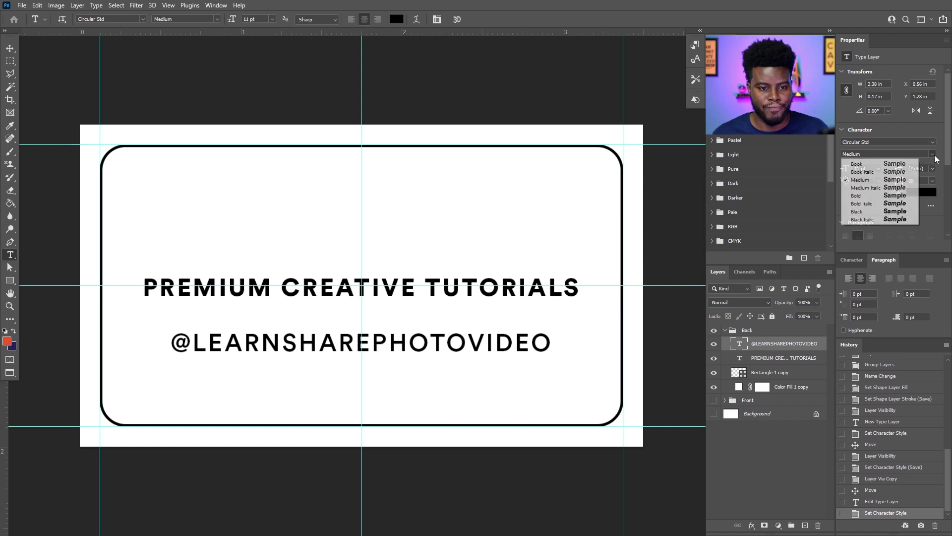
{"action": "left_click", "coordinate": [903, 164]}
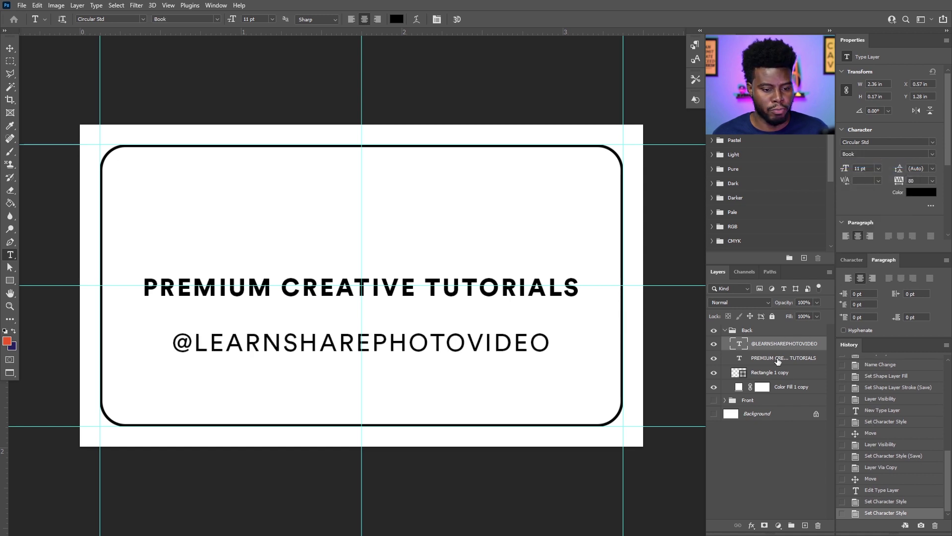
Switch the PREMIUM CREATIVE TUTORIALS headline to the Book weight as well.
{"action": "left_click", "coordinate": [784, 358]}
{"action": "left_click", "coordinate": [933, 143]}
{"action": "left_click", "coordinate": [933, 144]}
{"action": "left_click", "coordinate": [933, 154]}
{"action": "left_click", "coordinate": [880, 165]}
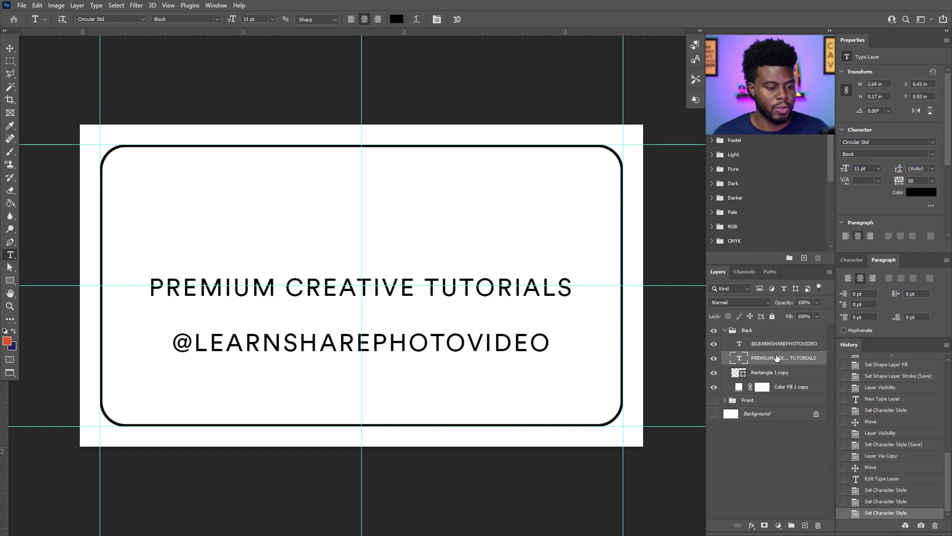
Drag the PREMIUM CREATIVE TUTORIALS headline higher, leaving more room above the handle.
{"action": "key", "text": "v"}
{"action": "left_click_drag", "start_coordinate": [382, 304], "coordinate": [378, 270]}
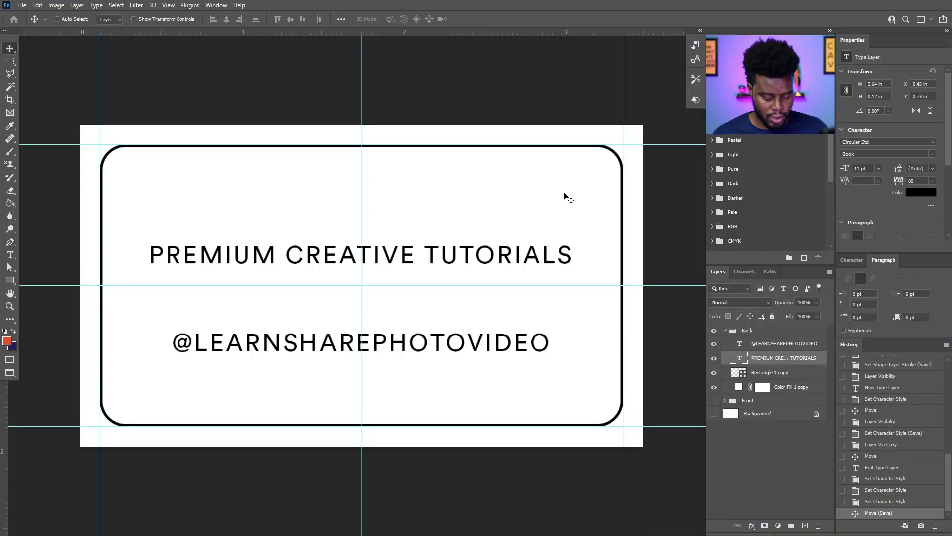
{"action": "key", "text": "alt+Tab"}
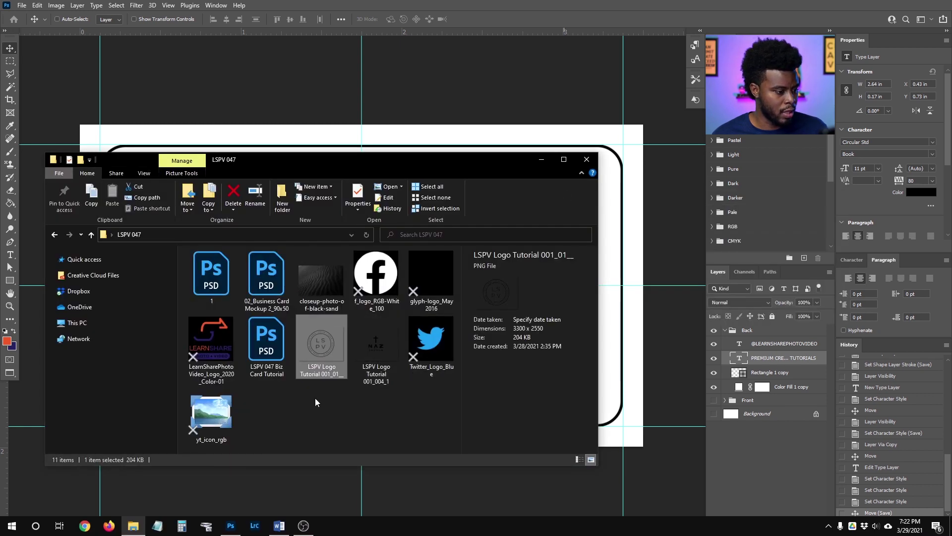
Select f_logo_RGB-White_100, glyph-logo_May2016, Twitter_Logo_Blue and yt_icon_rgb and drop them onto the card.
{"action": "left_click", "coordinate": [382, 285]}
{"action": "left_click", "coordinate": [435, 279], "text": "ctrl"}
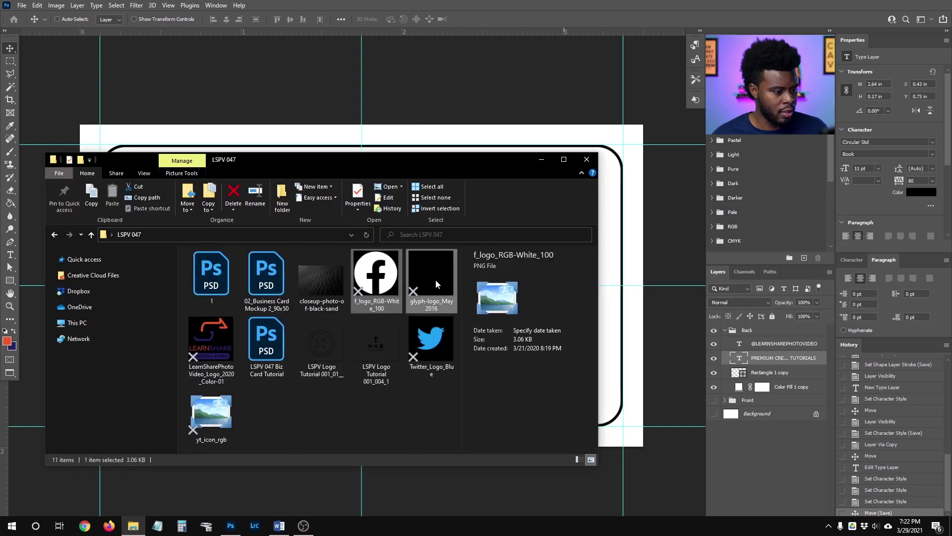
{"action": "left_click", "coordinate": [424, 343], "text": "ctrl"}
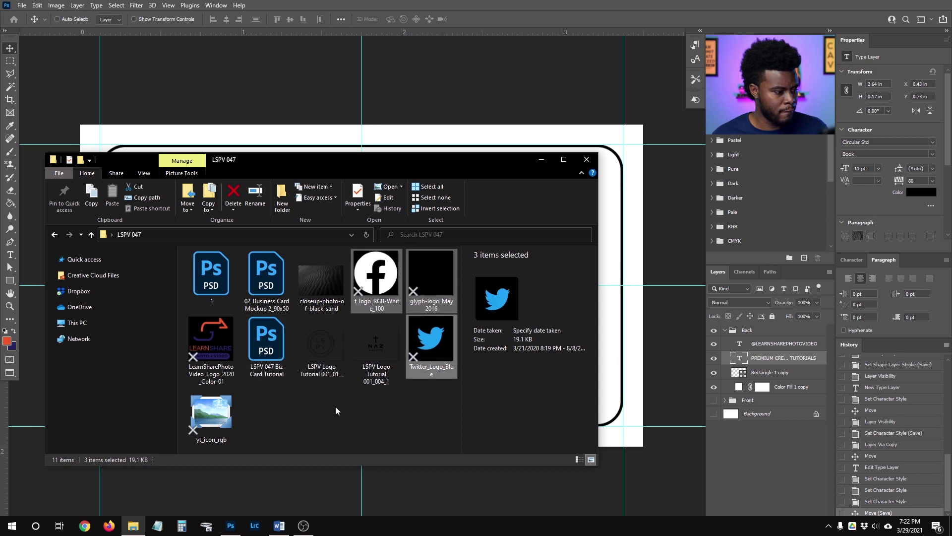
{"action": "left_click", "coordinate": [211, 414], "text": "ctrl"}
{"action": "left_click_drag", "start_coordinate": [211, 414], "coordinate": [618, 299]}
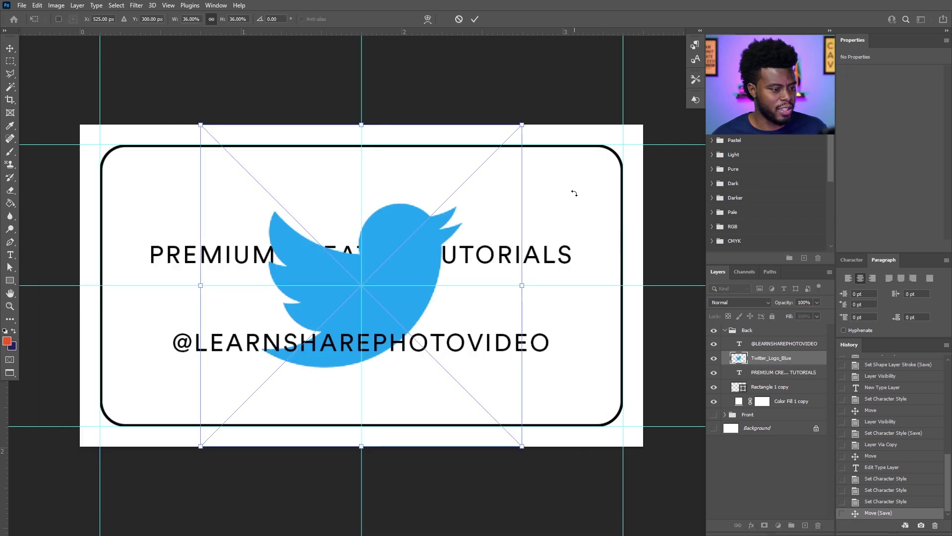
Place the dropped icons and scale all four together to 50%.
{"action": "key", "text": "Return"}
{"action": "key", "text": "Return"}
{"action": "key", "text": "Return"}
{"action": "key", "text": "Return"}
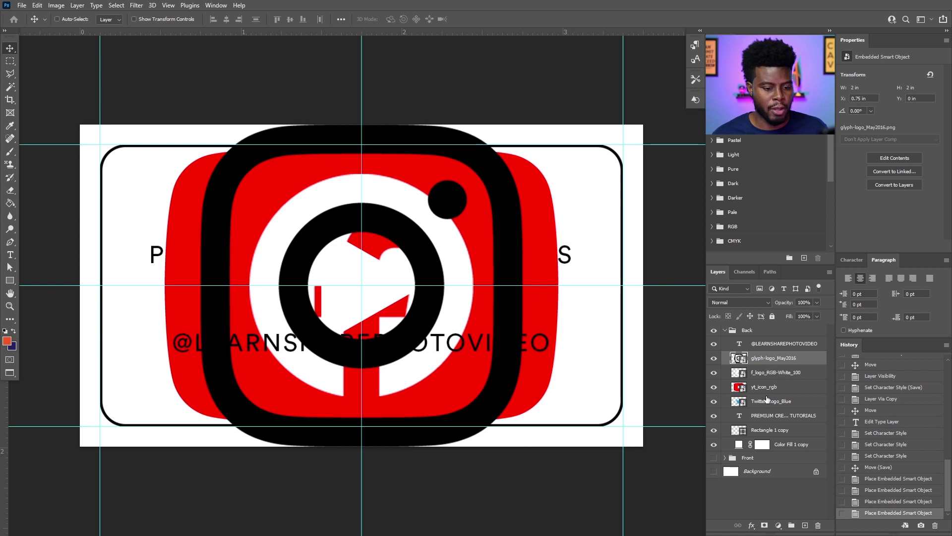
{"action": "left_click", "coordinate": [767, 399], "text": "shift"}
{"action": "key", "text": "ctrl+t"}
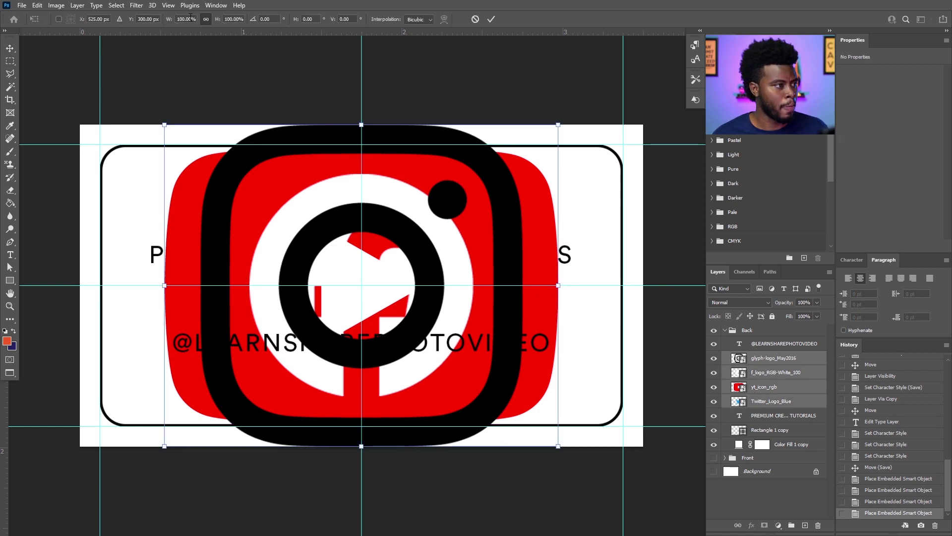
{"action": "type", "text": "50"}
{"action": "key", "text": "Return"}
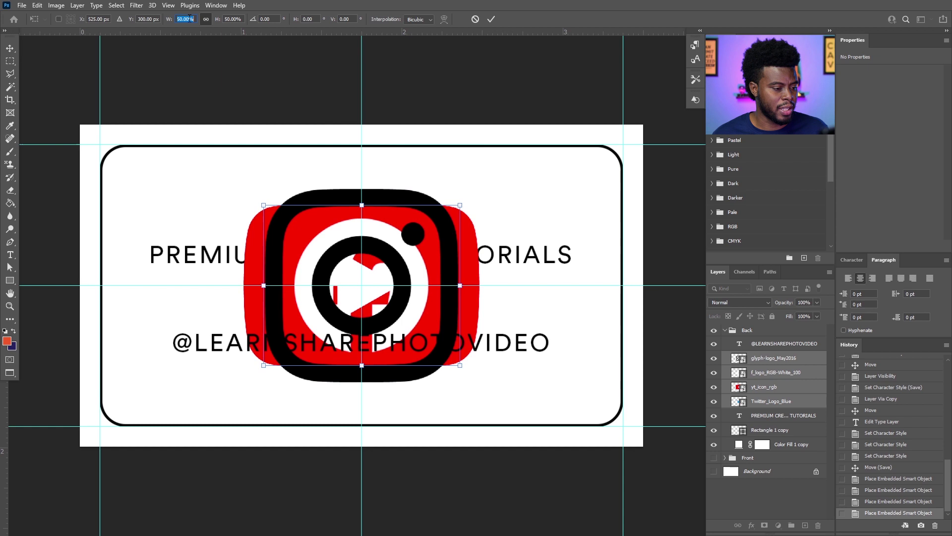
{"action": "key", "text": "Return"}
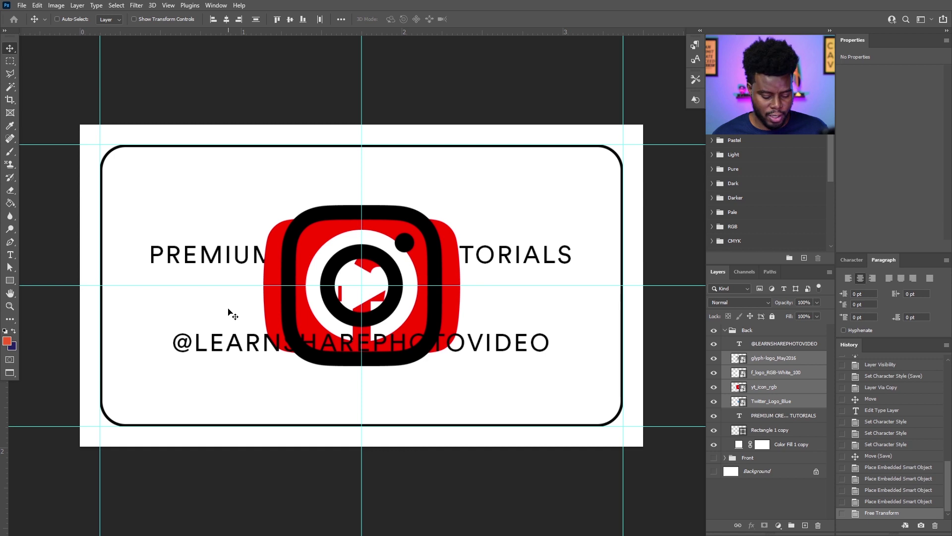
Place the dark YouTube icon and scale it down to about 59%.
{"action": "key", "text": "alt+Tab"}
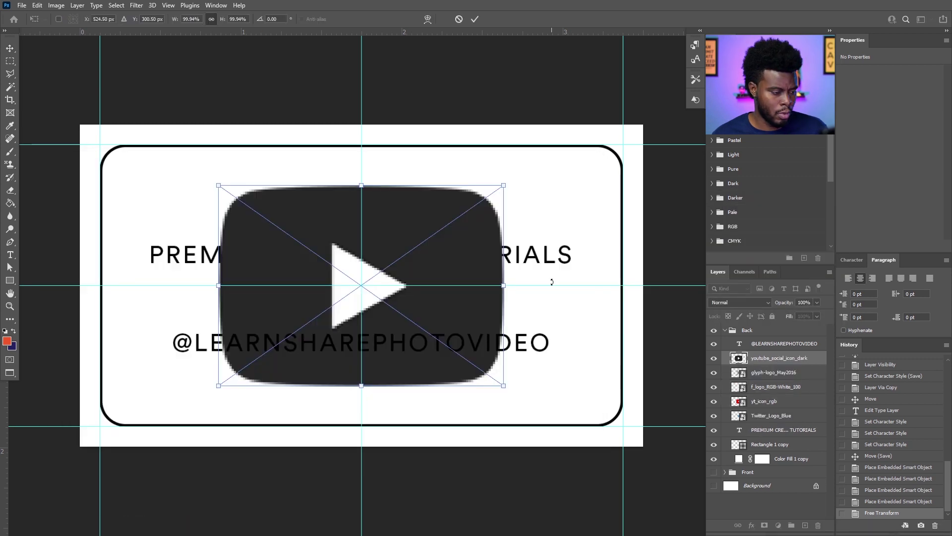
{"action": "key", "text": "Return"}
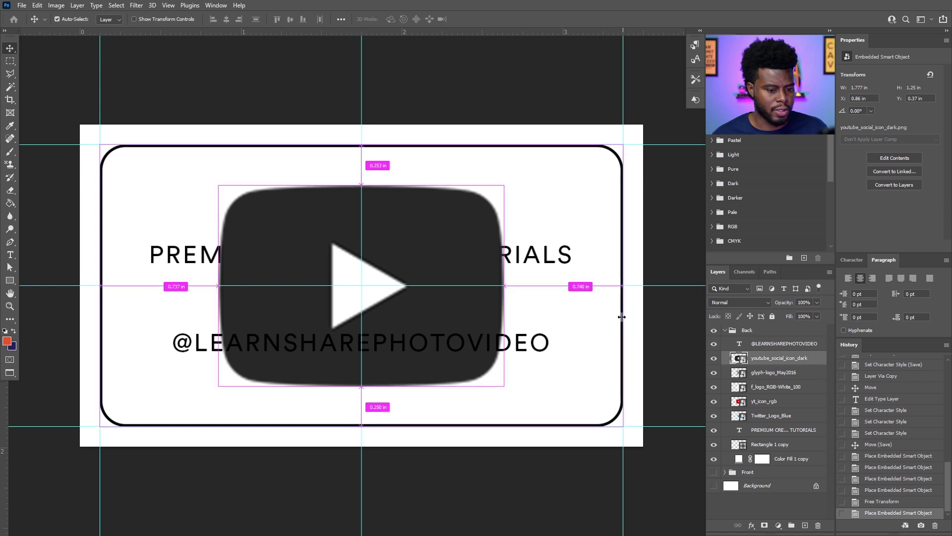
{"action": "key", "text": "ctrl+t"}
{"action": "left_click", "coordinate": [200, 19]}
{"action": "key", "text": "shift+Down"}
{"action": "key", "text": "shift+Down"}
{"action": "key", "text": "shift+Down"}
{"action": "key", "text": "shift+Down"}
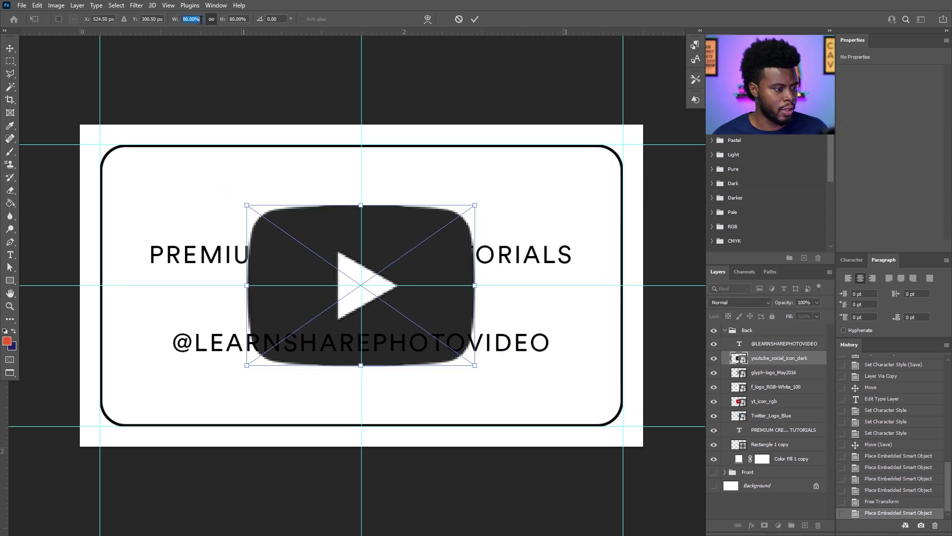
{"action": "key", "text": "Down"}
{"action": "key", "text": "Return"}
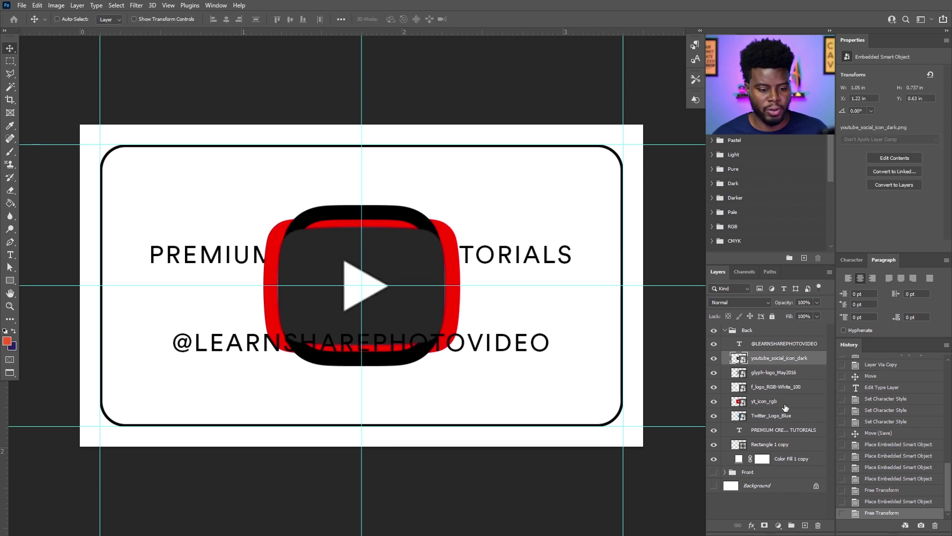
Delete the red YouTube icon and toggle the icon layers' visibility to compare logos.
{"action": "left_click", "coordinate": [767, 402]}
{"action": "key", "text": "Delete"}
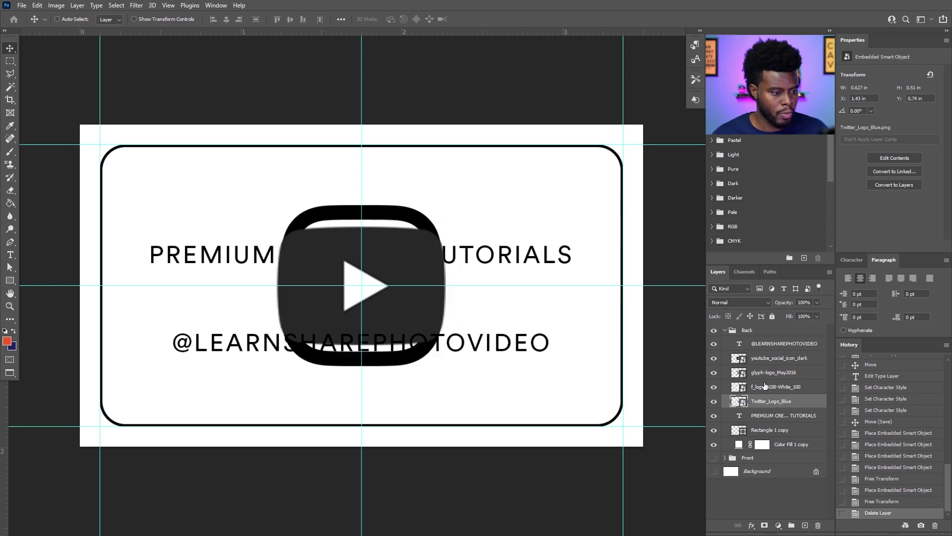
{"action": "left_click", "coordinate": [714, 358]}
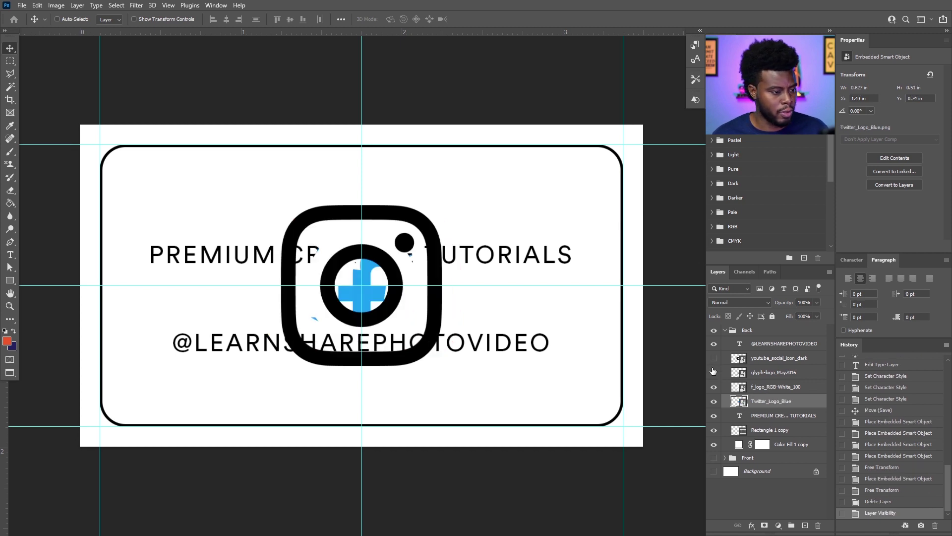
{"action": "scroll", "coordinate": [492, 336], "scroll_direction": "up", "scroll_amount": 1}
{"action": "left_click", "coordinate": [714, 358]}
{"action": "left_click", "coordinate": [714, 358]}
{"action": "left_click", "coordinate": [714, 358]}
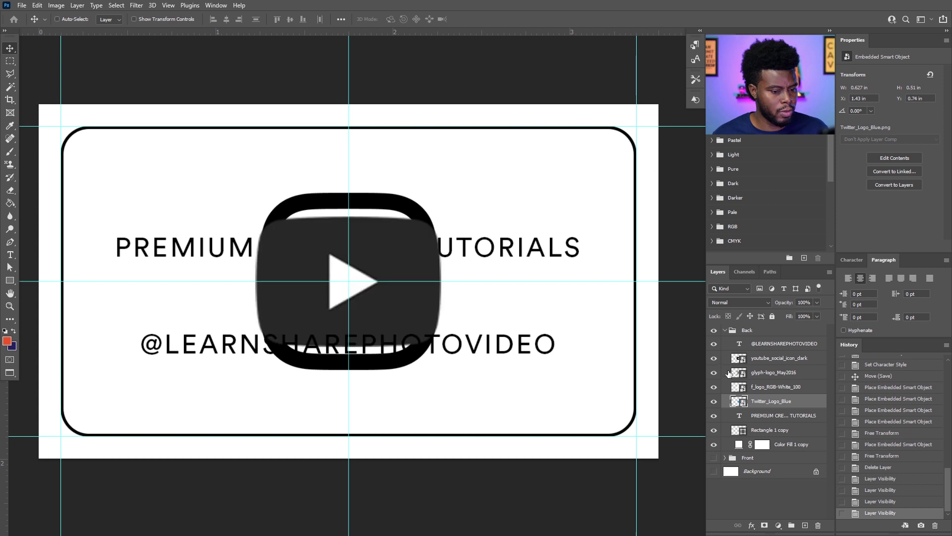
{"action": "left_click", "coordinate": [714, 358]}
{"action": "left_click", "coordinate": [714, 372]}
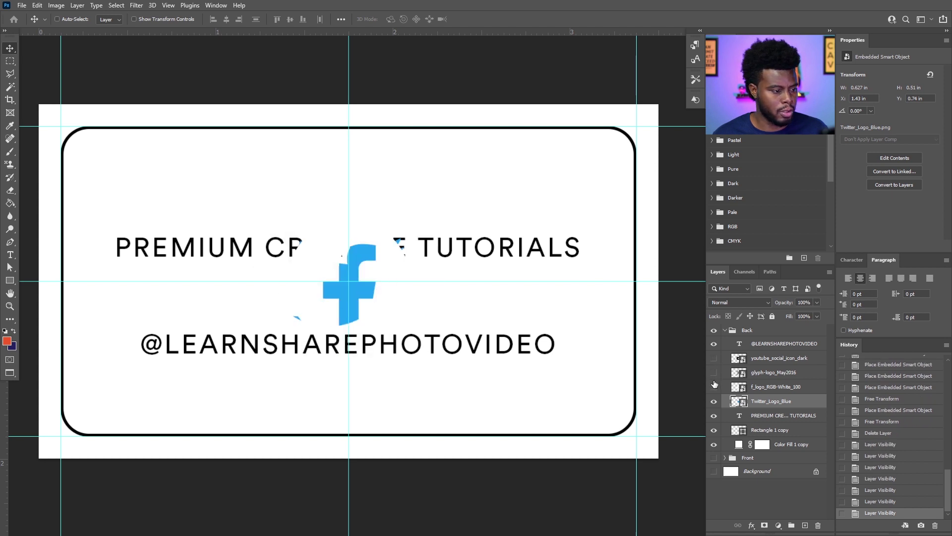
{"action": "left_click", "coordinate": [714, 386]}
{"action": "left_click", "coordinate": [714, 386]}
{"action": "left_click", "coordinate": [765, 387]}
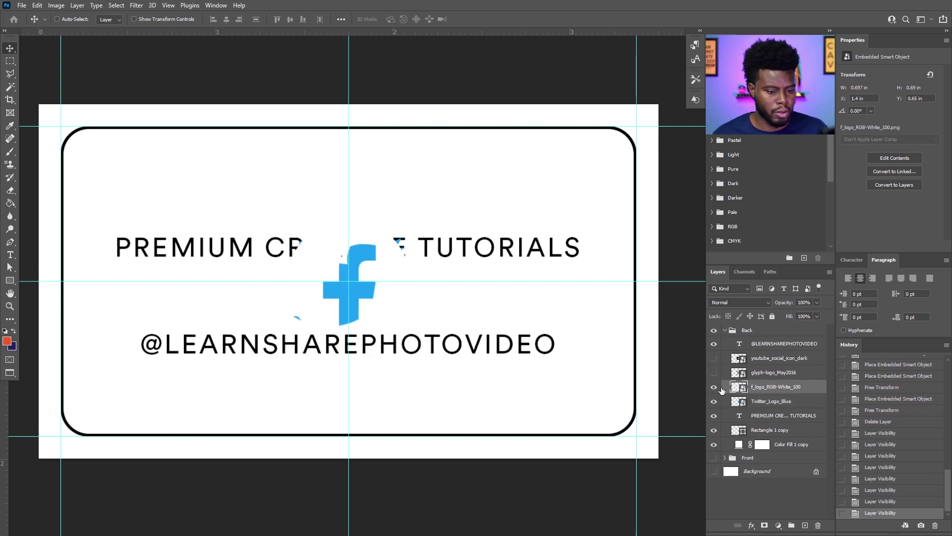
{"action": "left_click", "coordinate": [714, 386]}
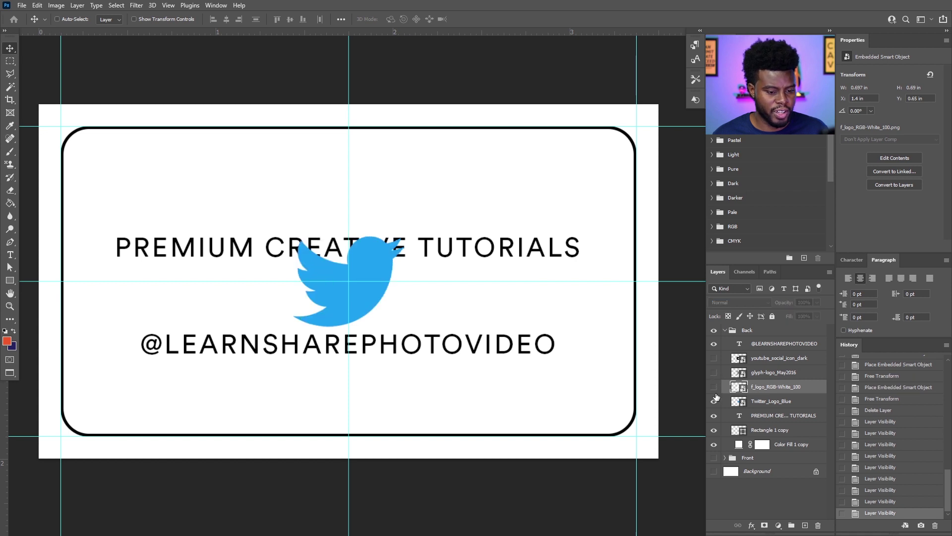
Select the Twitter_Logo_Blue layer and start scaling it up toward 28%.
{"action": "left_click", "coordinate": [771, 400]}
{"action": "left_click", "coordinate": [713, 358]}
{"action": "left_click", "coordinate": [713, 372]}
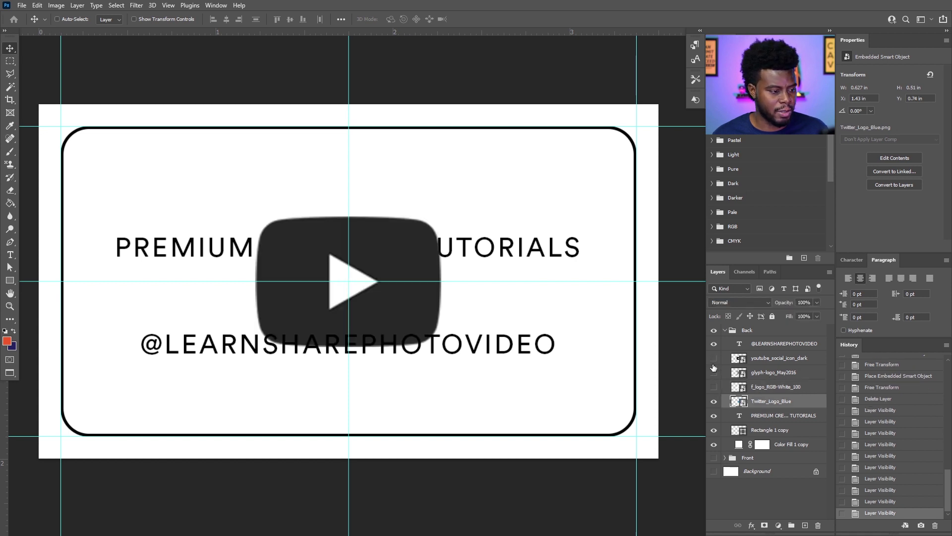
{"action": "key", "text": "ctrl+t"}
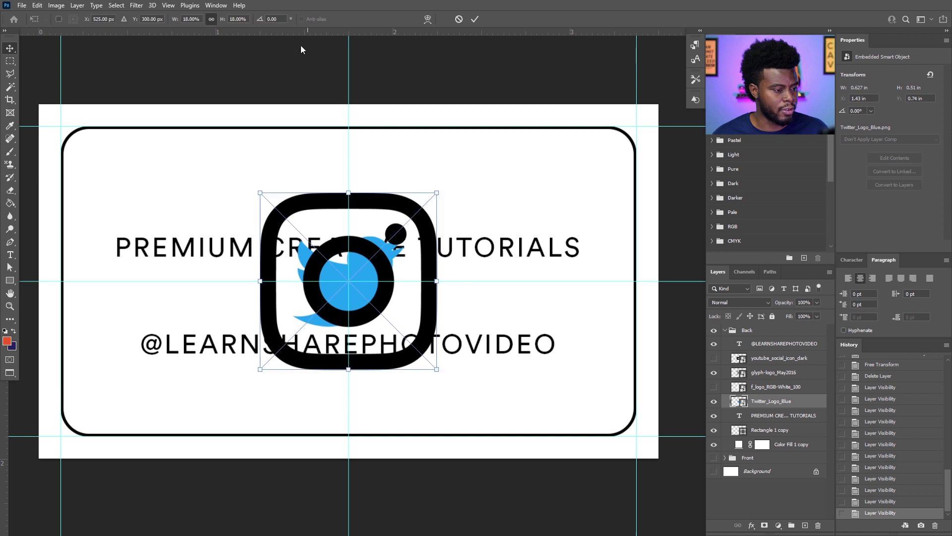
{"action": "scroll", "coordinate": [196, 18], "scroll_direction": "up", "scroll_amount": 11}
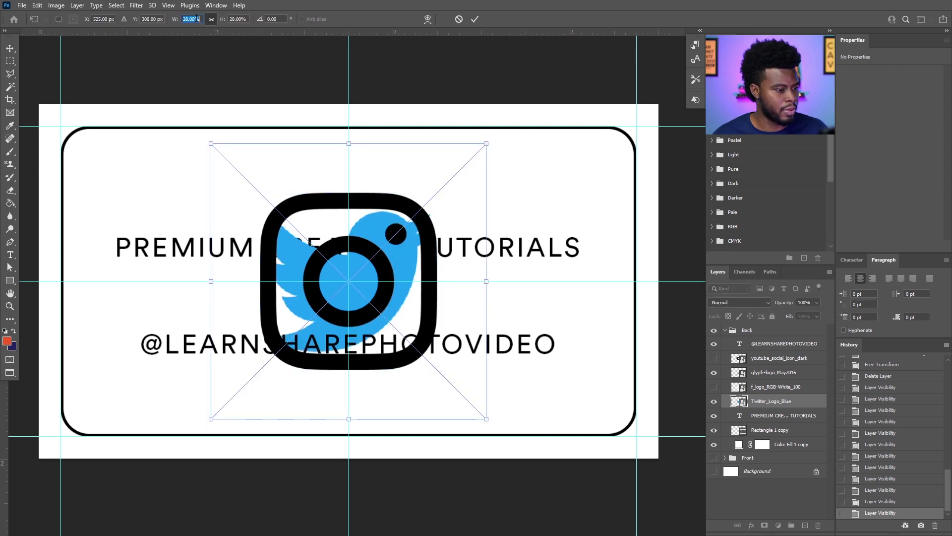
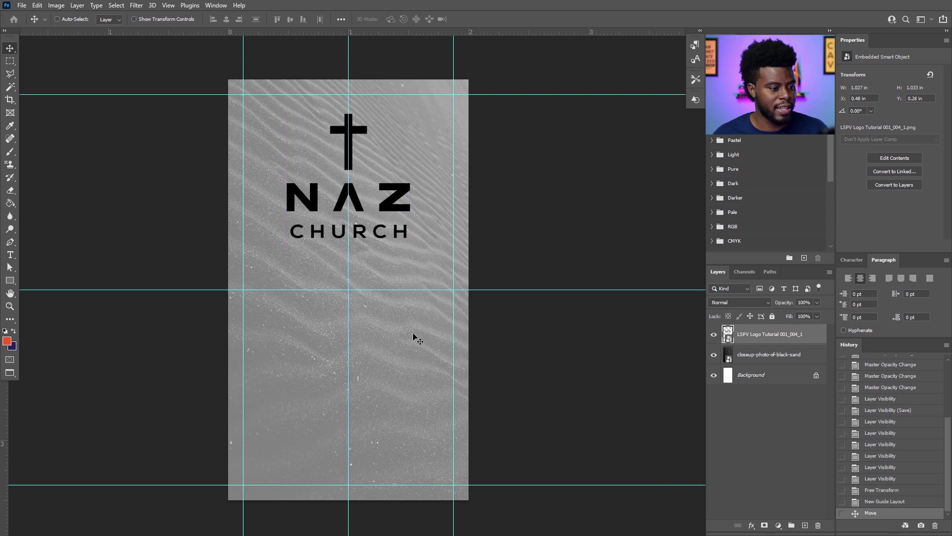
Type the pastor's name below the logo and set it to the Black font weight.
{"action": "key", "text": "t"}
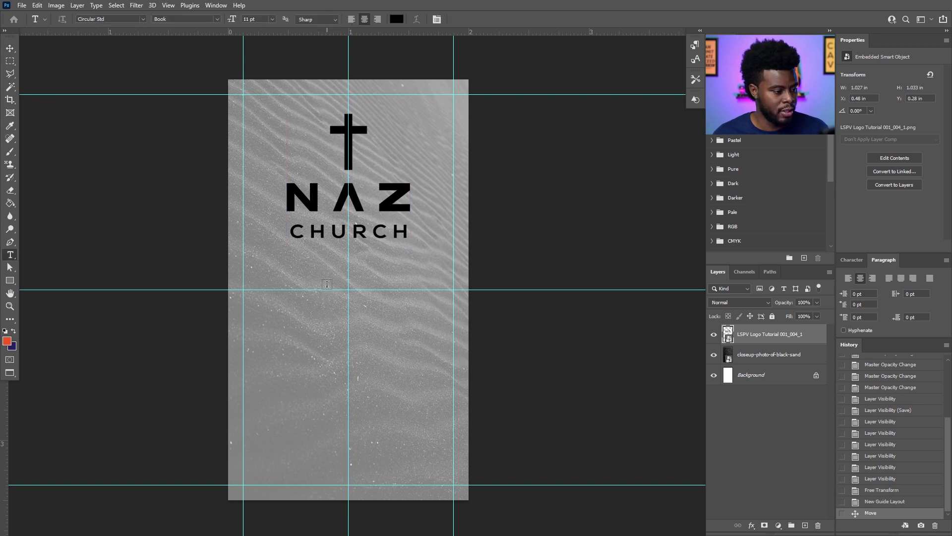
{"action": "left_click", "coordinate": [327, 284]}
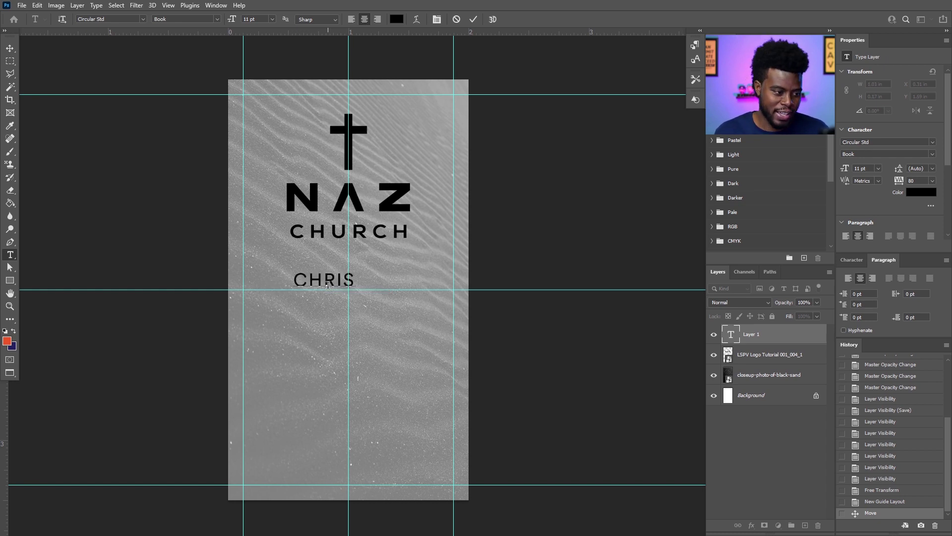
{"action": "key", "text": "ctrl+Return"}
{"action": "key", "text": "v"}
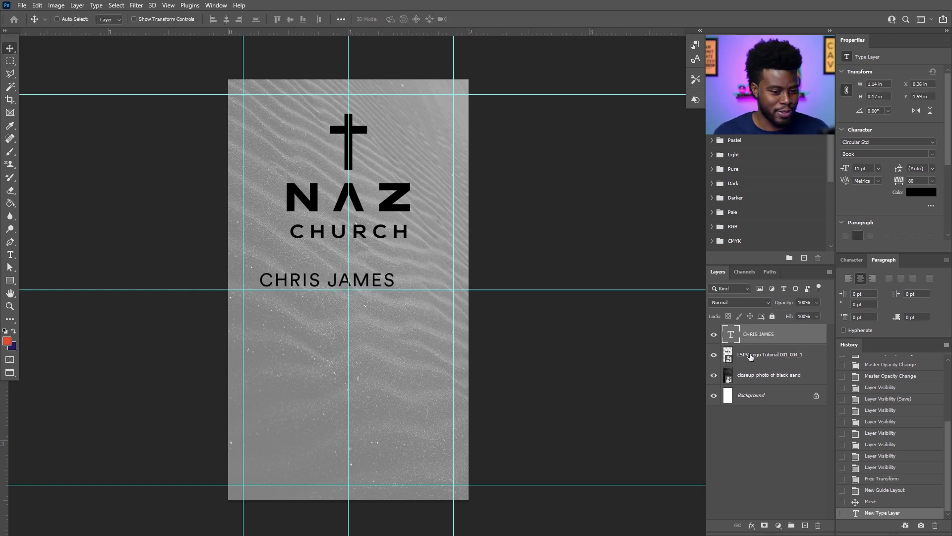
{"action": "left_click", "coordinate": [927, 156]}
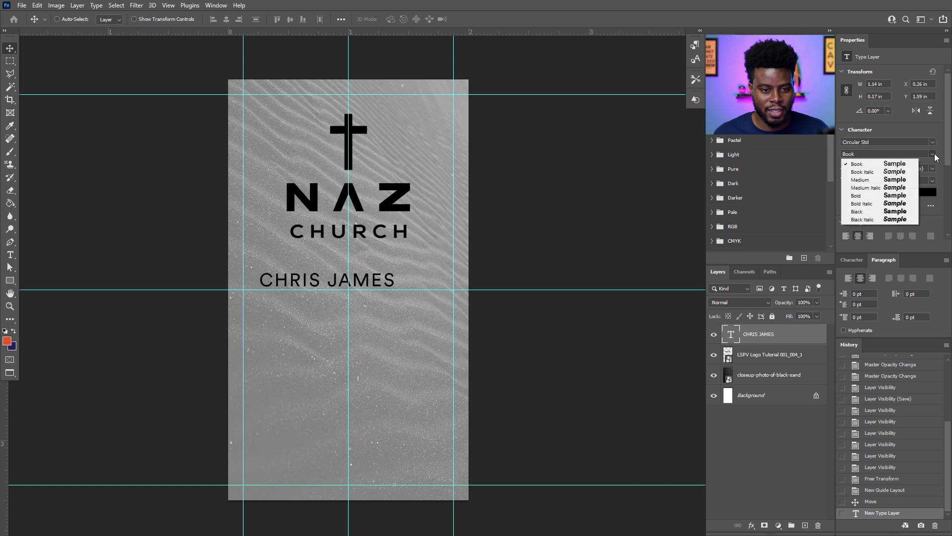
{"action": "left_click", "coordinate": [881, 212]}
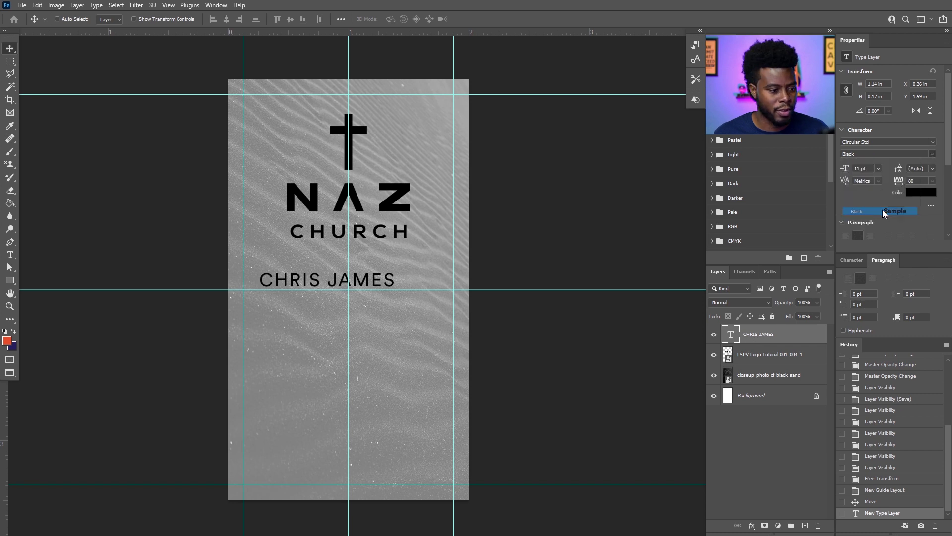
Scale the logo down to 25% and centre the name below it.
{"action": "left_click", "coordinate": [784, 361]}
{"action": "key", "text": "ctrl+t"}
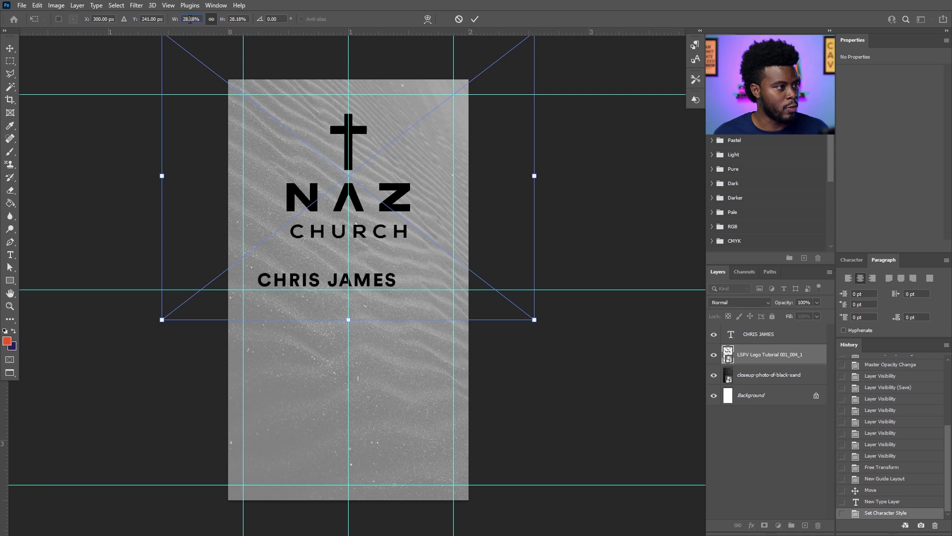
{"action": "key", "text": "shift+Down"}
{"action": "key", "text": "shift+Up"}
{"action": "key", "text": "Down"}
{"action": "key", "text": "Down"}
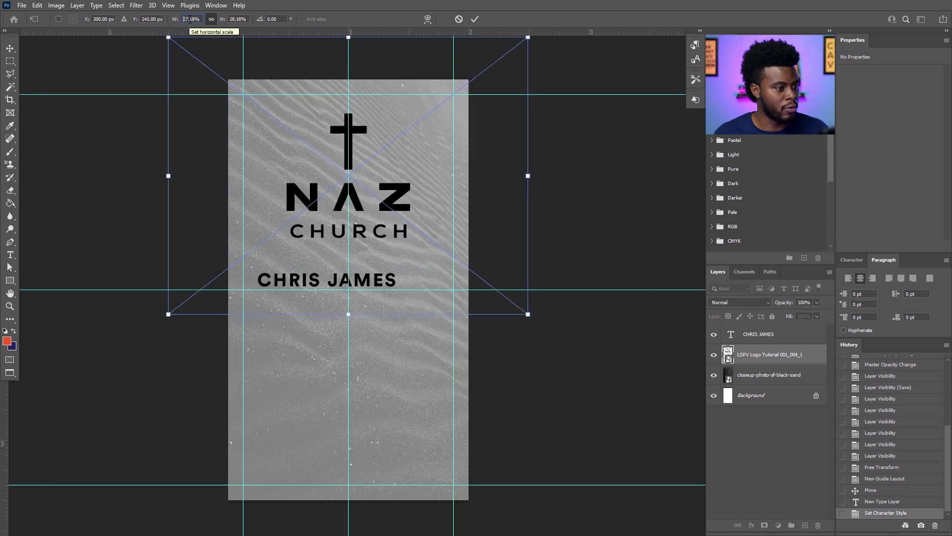
{"action": "type", "text": "25"}
{"action": "key", "text": "Return"}
{"action": "key", "text": "Return"}
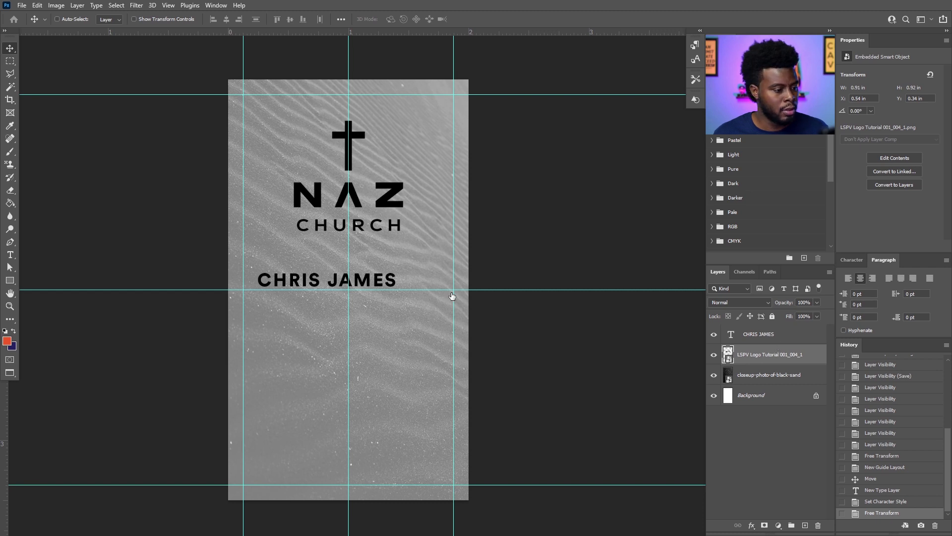
{"action": "left_click", "coordinate": [354, 283], "text": "ctrl"}
{"action": "left_click_drag", "start_coordinate": [354, 283], "coordinate": [365, 384]}
Duplicate the name line and change it to PASTOR in Book weight.
{"action": "key", "text": "ctrl+j"}
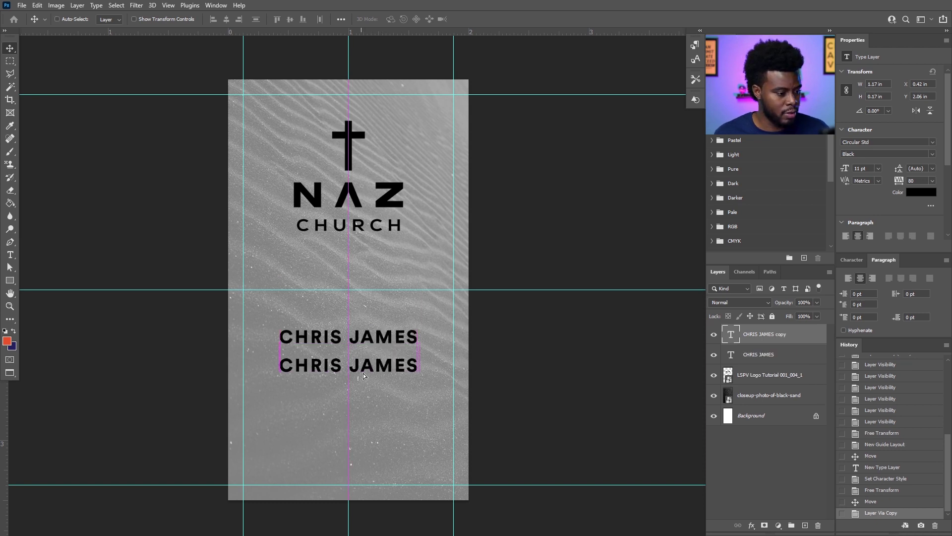
{"action": "key", "text": "t"}
{"action": "triple_click", "coordinate": [386, 362]}
{"action": "type", "text": "PASTOR"}
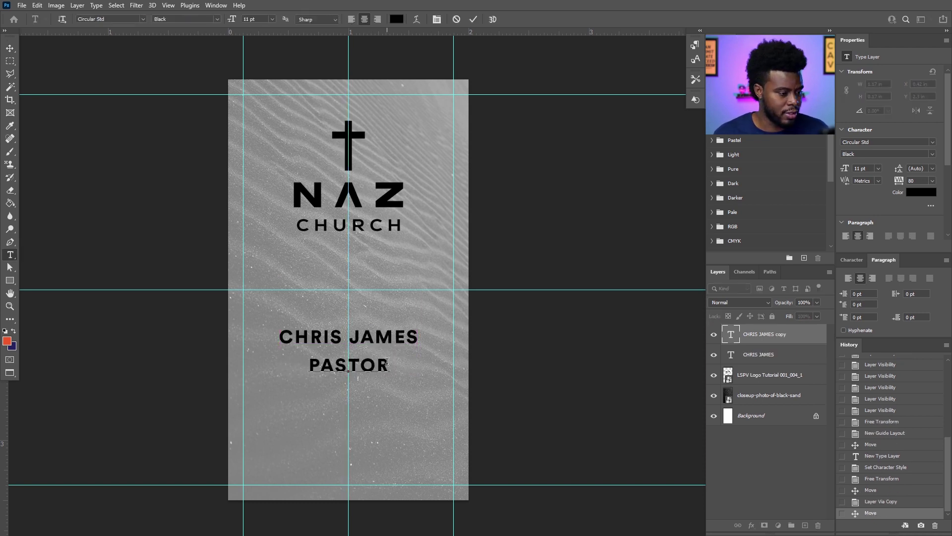
{"action": "key", "text": "ctrl+Return"}
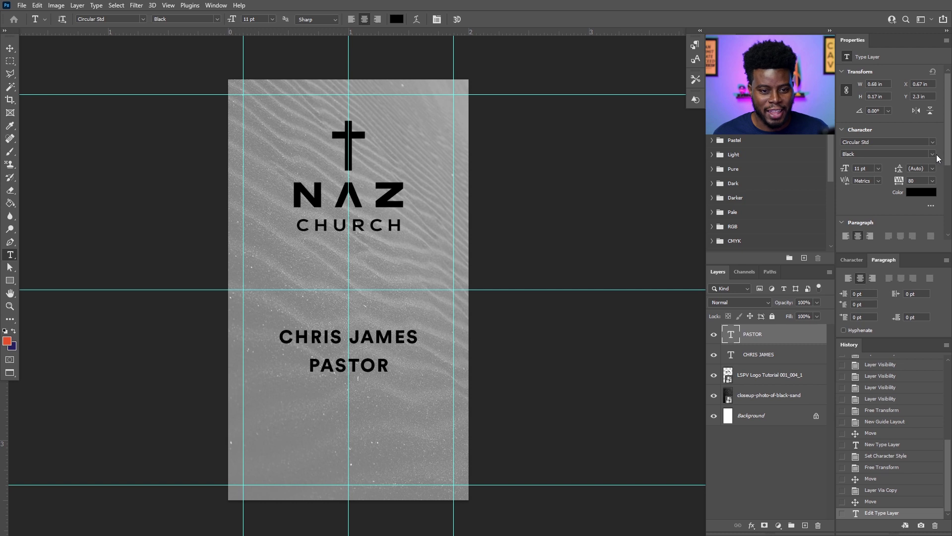
{"action": "left_click", "coordinate": [934, 155]}
{"action": "left_click", "coordinate": [893, 162]}
Position the PASTOR line just under the name.
{"action": "key", "text": "v"}
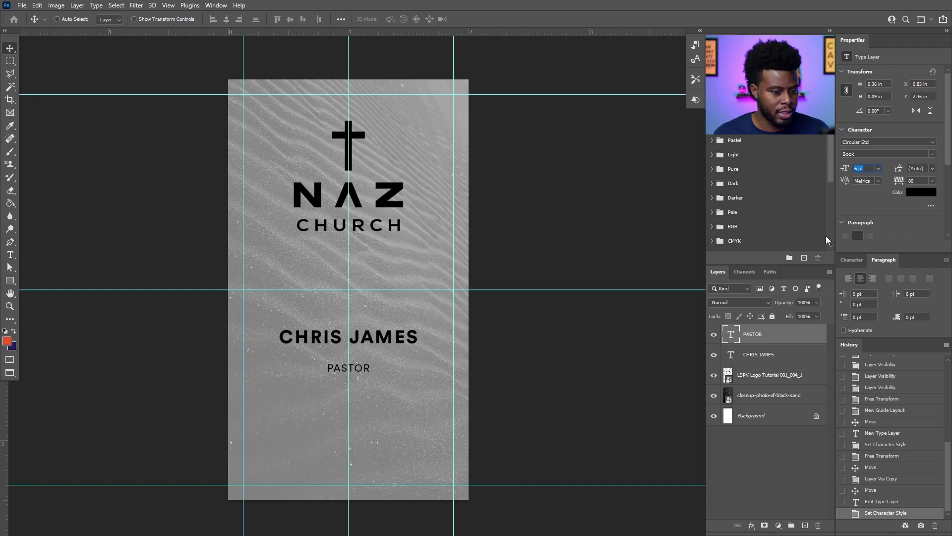
{"action": "left_click_drag", "start_coordinate": [362, 373], "coordinate": [367, 352]}
{"action": "key", "text": "shift+Down"}
{"action": "scroll", "coordinate": [335, 414], "scroll_direction": "up", "scroll_amount": 4}
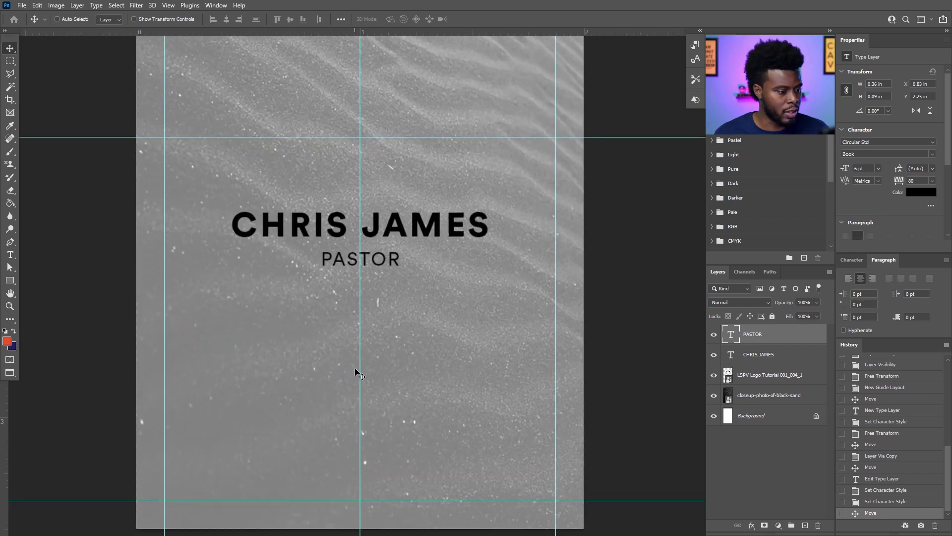
{"action": "scroll", "coordinate": [374, 356], "scroll_direction": "down", "scroll_amount": 1}
{"action": "scroll", "coordinate": [375, 356], "scroll_direction": "up", "scroll_amount": 1}
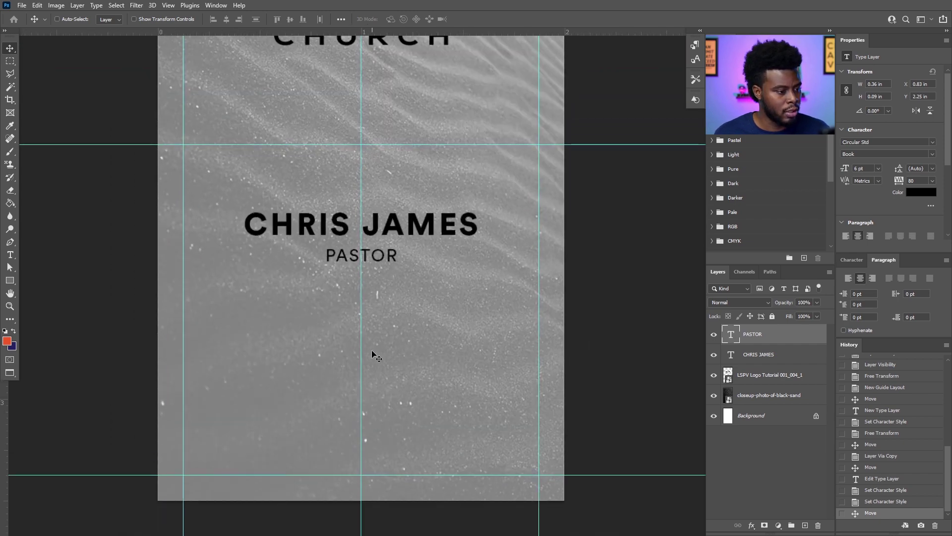
Duplicate the PASTOR line and place the copy slightly lower.
{"action": "key", "text": "ctrl+j"}
{"action": "mouse_move", "coordinate": [377, 269]}
{"action": "left_mouse_down"}
{"action": "mouse_move", "coordinate": [377, 305]}
{"action": "mouse_move", "coordinate": [380, 274]}
{"action": "left_mouse_up"}
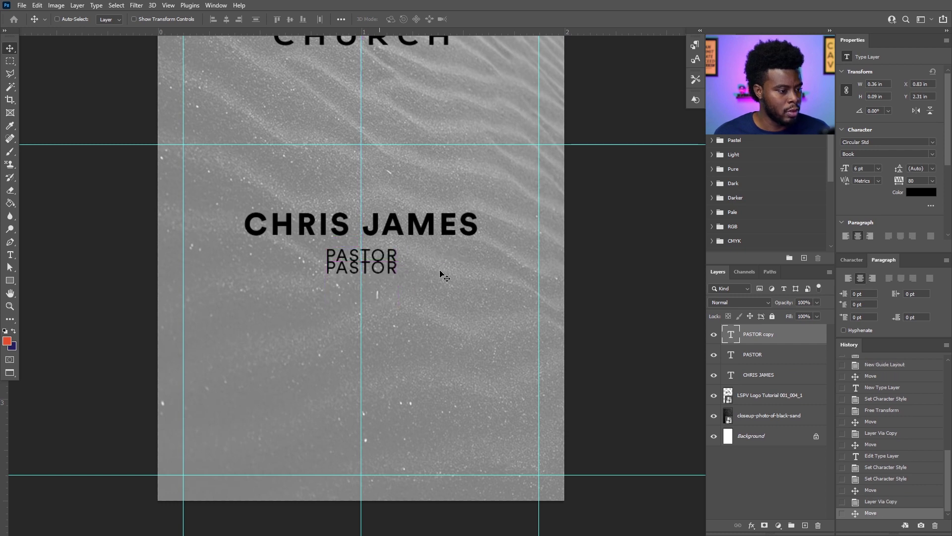
{"action": "key", "text": "shift+Down"}
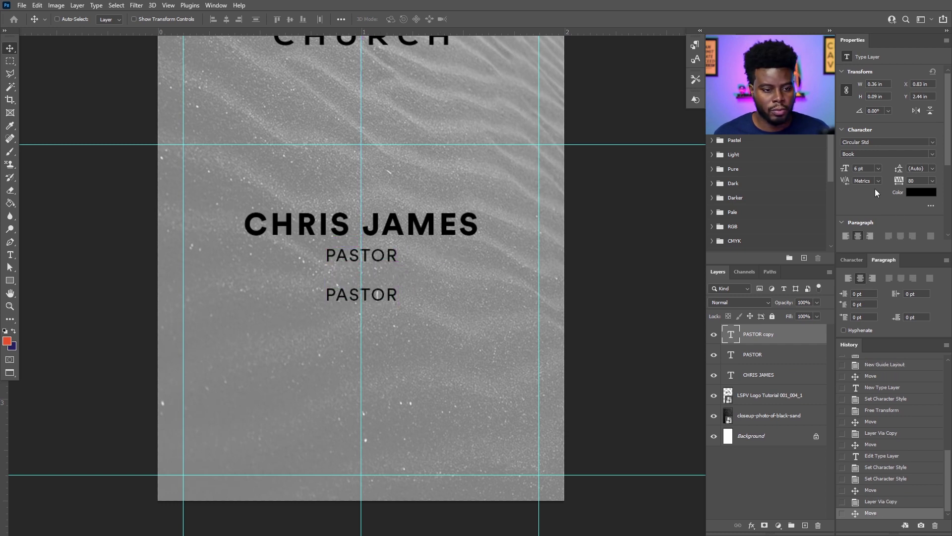
Replace the PASTOR copy with the pastor's e-mail address, correcting its misspelled ending.
{"action": "double_click", "coordinate": [378, 293]}
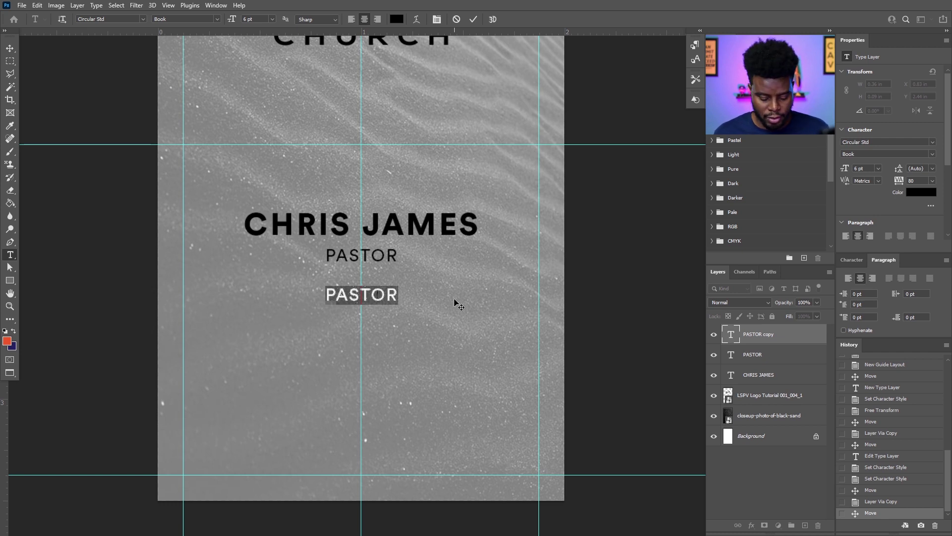
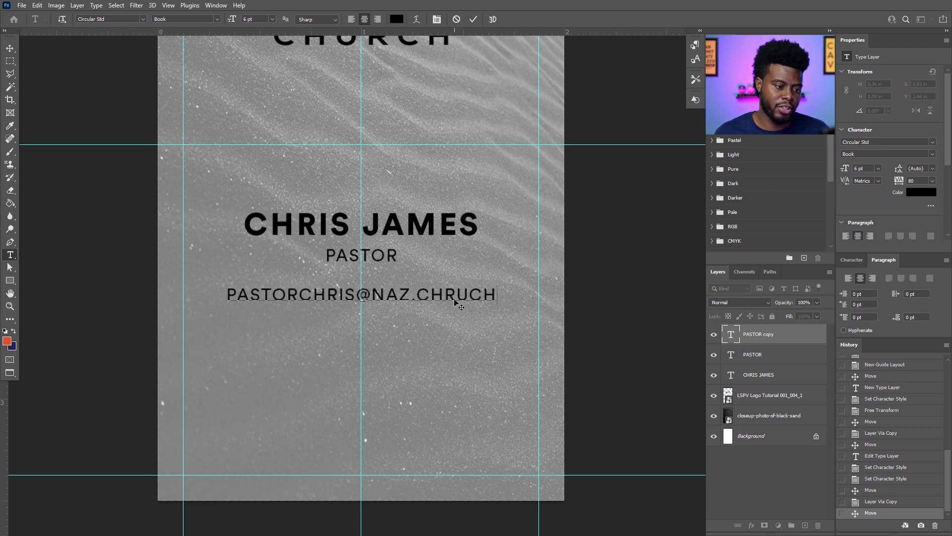
{"action": "key", "text": "ctrl+Return"}
Duplicate the e-mail line below it and replace the copy with a phone number.
{"action": "key", "text": "ctrl+j"}
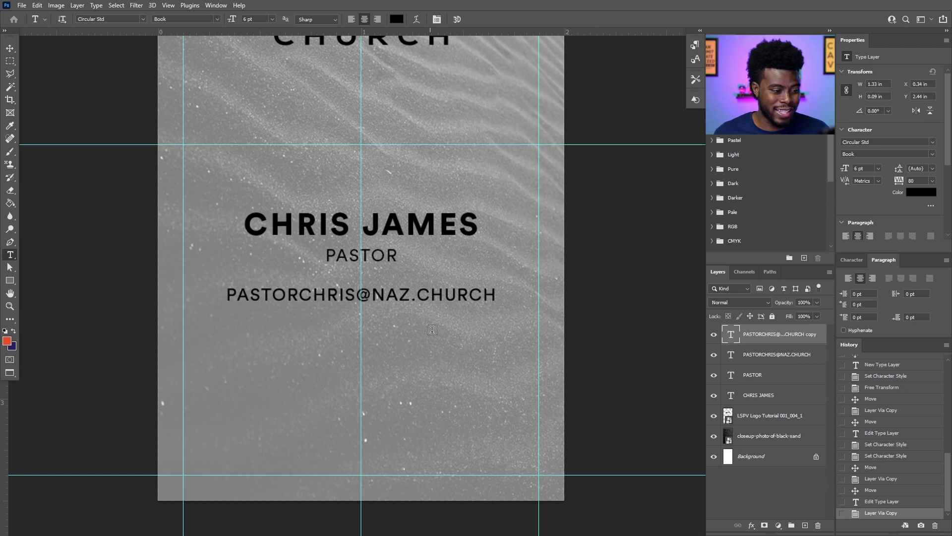
{"action": "key", "text": "v"}
{"action": "left_click_drag", "start_coordinate": [406, 309], "coordinate": [404, 334]}
{"action": "key", "text": "t"}
{"action": "left_click", "coordinate": [403, 325]}
{"action": "key", "text": "ctrl+a"}
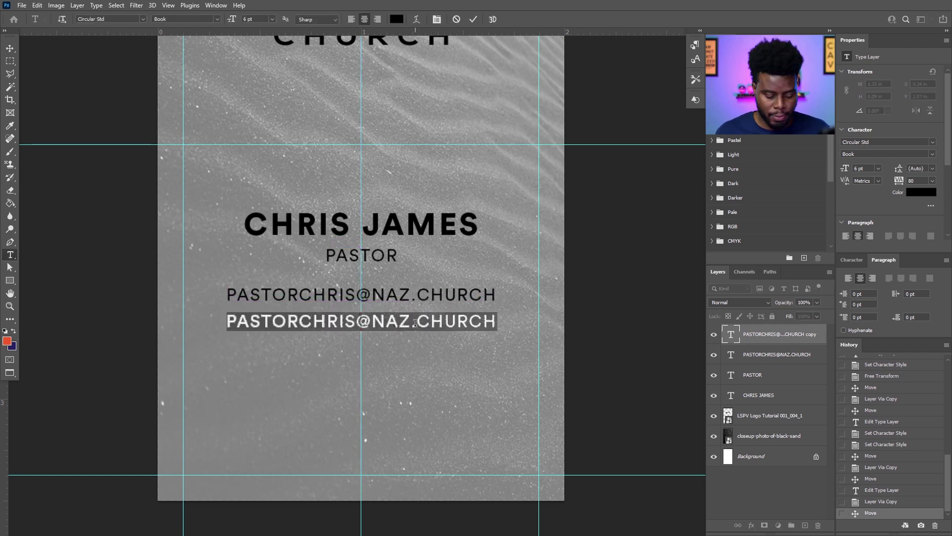
{"action": "type", "text": "(1"}
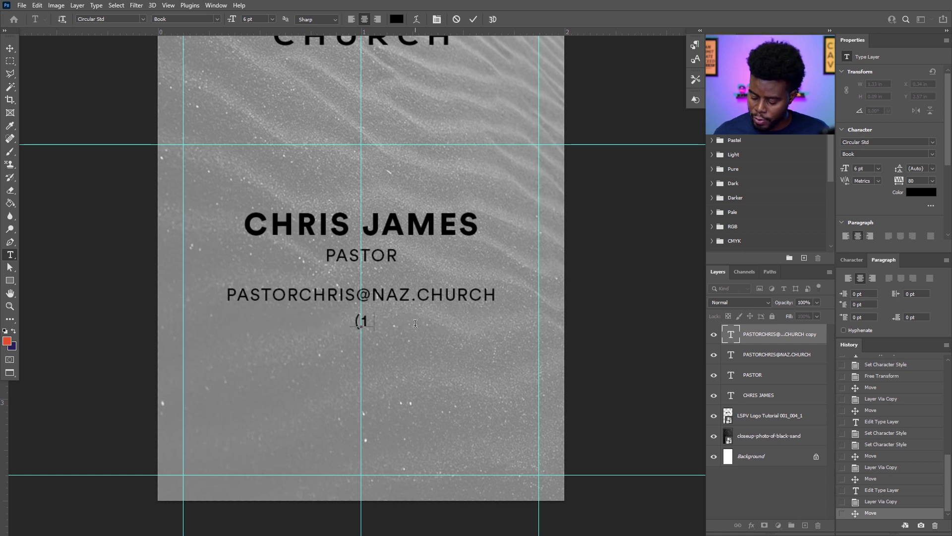
{"action": "type", "text": "23) 45"}
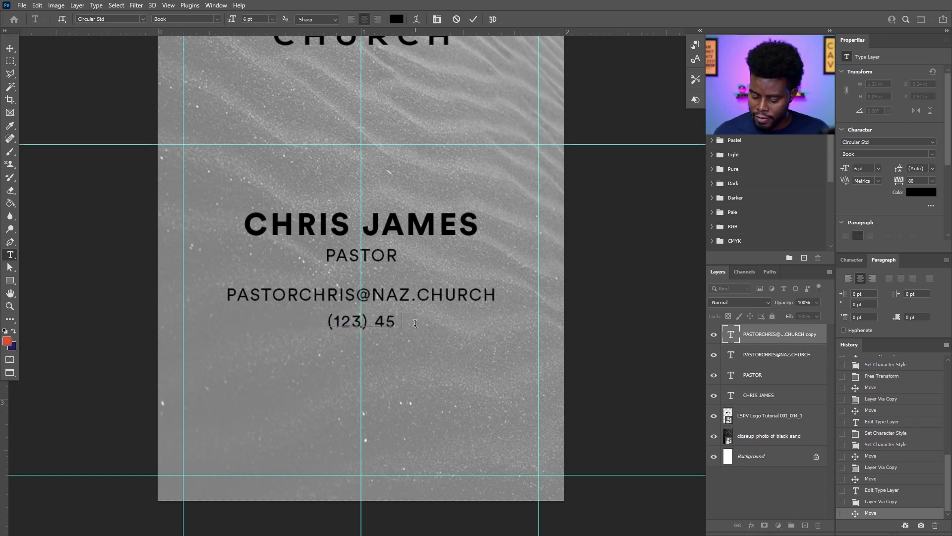
{"action": "type", "text": "6-7890"}
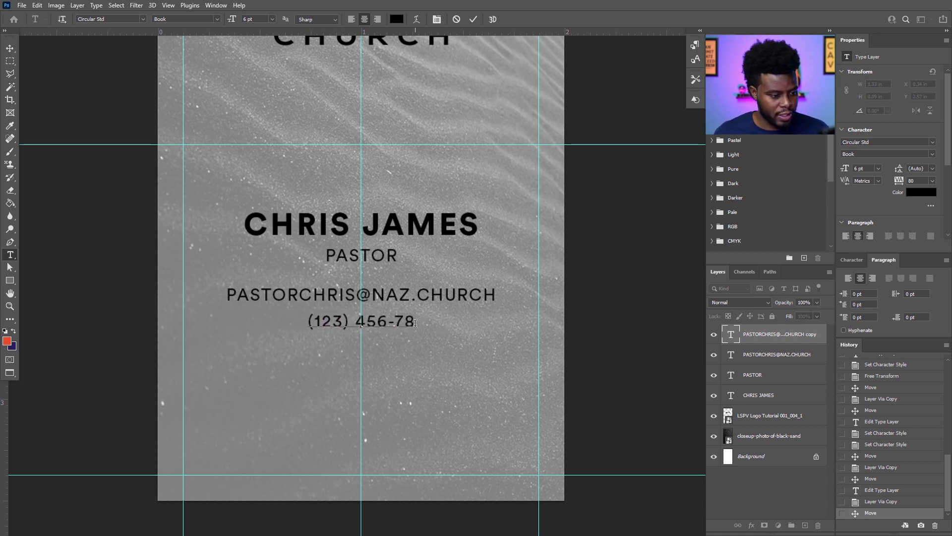
{"action": "key", "text": "ctrl+Return"}
Duplicate the phone line below and change it to the street address, fixing spelling mistakes.
{"action": "key", "text": "ctrl+j"}
{"action": "key", "text": "v"}
{"action": "left_click_drag", "start_coordinate": [391, 334], "coordinate": [390, 359]}
{"action": "key", "text": "t"}
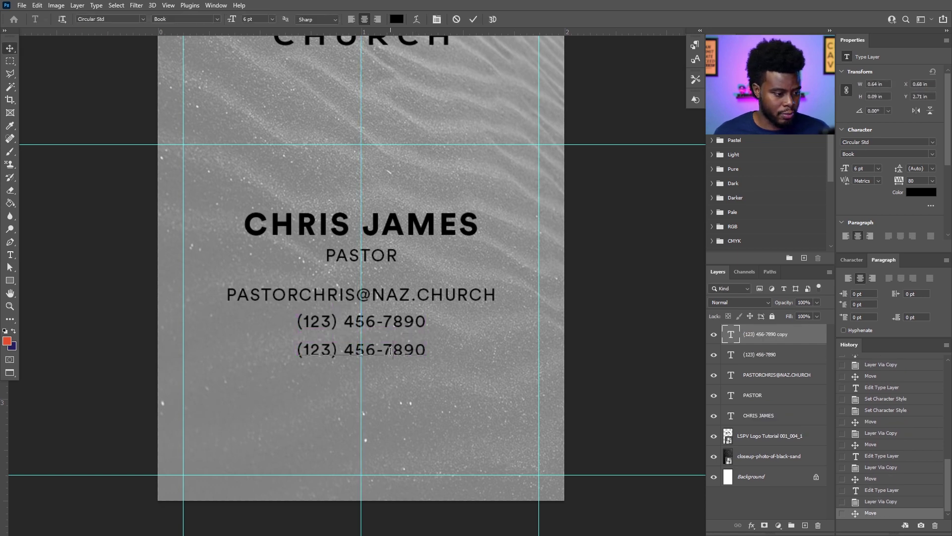
{"action": "left_click", "coordinate": [389, 351]}
{"action": "key", "text": "ctrl+a"}
{"action": "type", "text": "1080p GOO"}
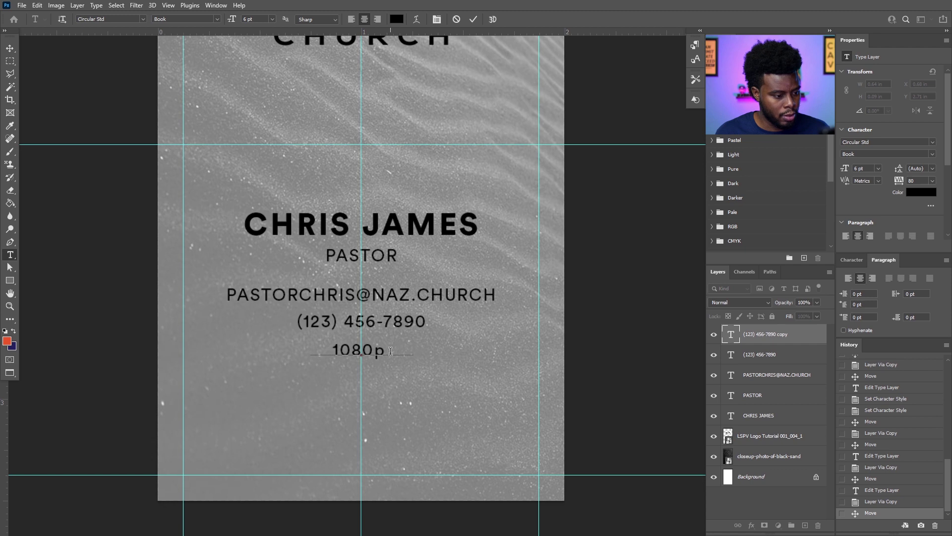
{"action": "key", "text": "BackSpace"}
{"action": "key", "text": "BackSpace"}
{"action": "key", "text": "BackSpace"}
{"action": "key", "text": "BackSpace"}
{"action": "key", "text": "BackSpace"}
{"action": "key", "text": "BackSpace"}
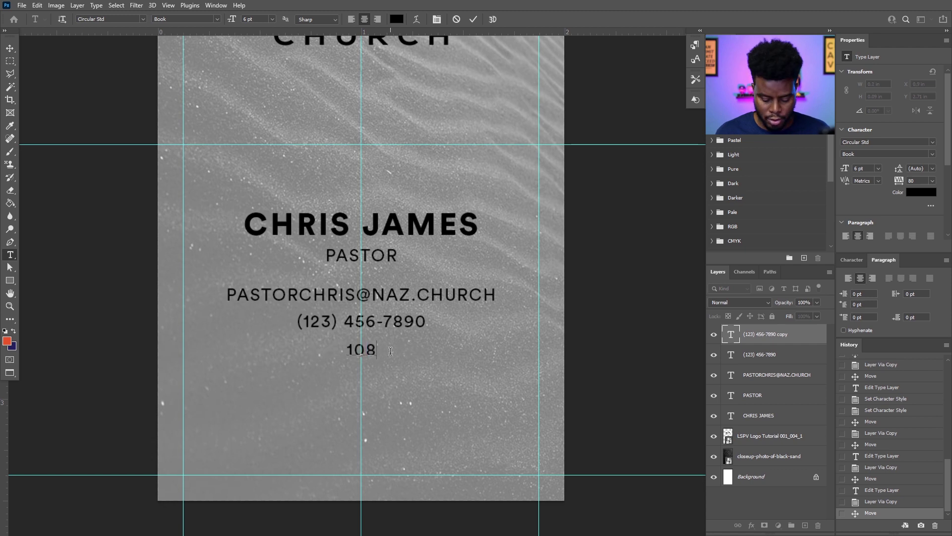
{"action": "type", "text": "0P GOOGLE DRIVE, INTERNAT"}
{"action": "key", "text": "BackSpace"}
{"action": "key", "text": "BackSpace"}
{"action": "type", "text": "EY WAY"}
{"action": "key", "text": "ctrl+Return"}
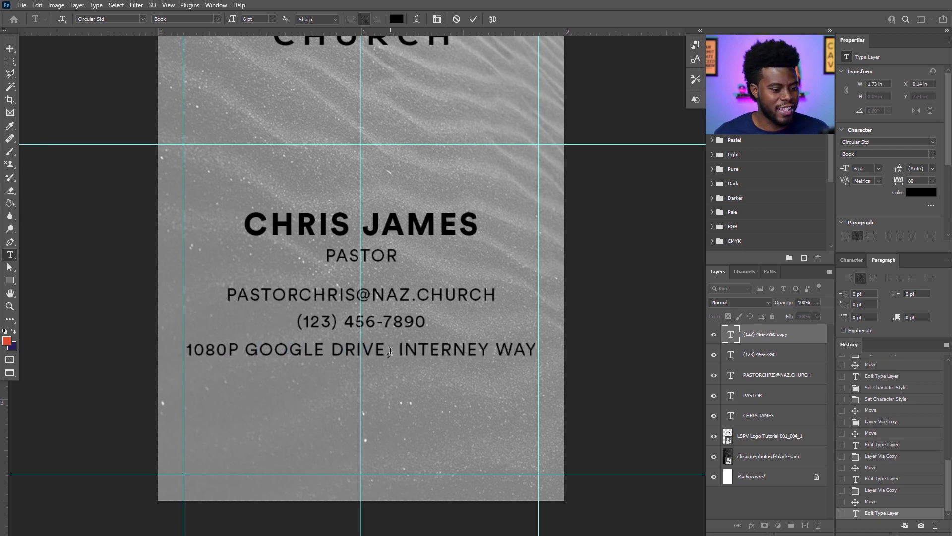
{"action": "left_click_drag", "start_coordinate": [490, 349], "coordinate": [479, 349]}
{"action": "type", "text": "T"}
{"action": "key", "text": "ctrl+Return"}
{"action": "key", "text": "v"}
{"action": "left_click_drag", "start_coordinate": [429, 369], "coordinate": [393, 379]}
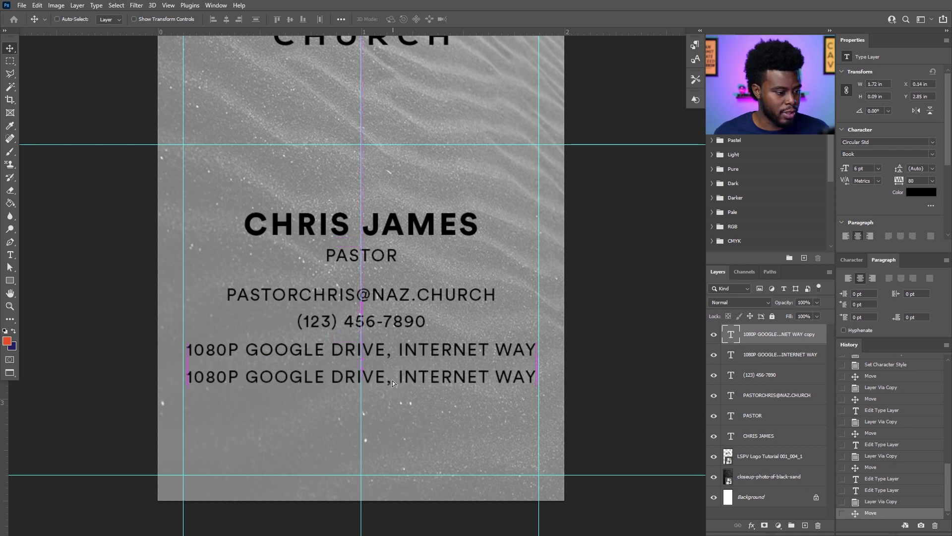
{"action": "key", "text": "t"}
{"action": "triple_click", "coordinate": [391, 375]}
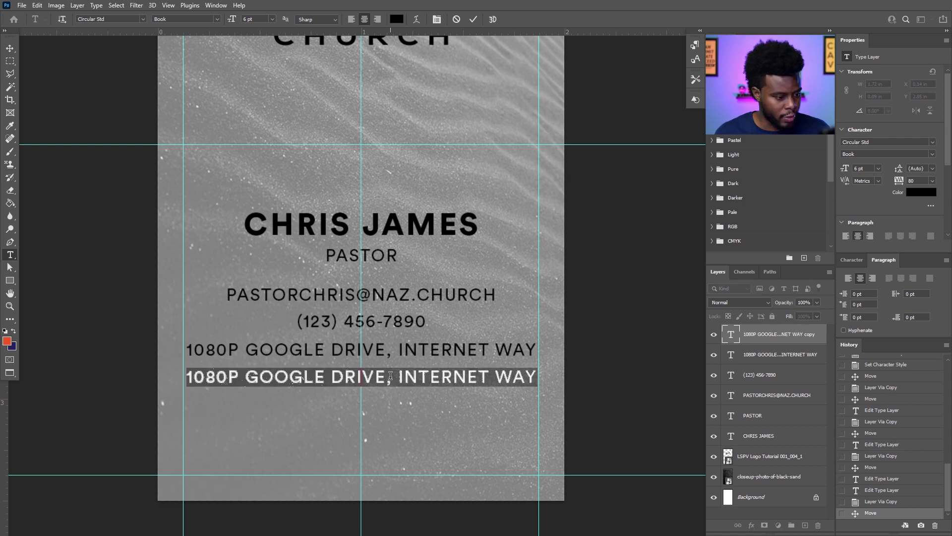
{"action": "type", "text": "WWW.NAZ.CHRUCH"}
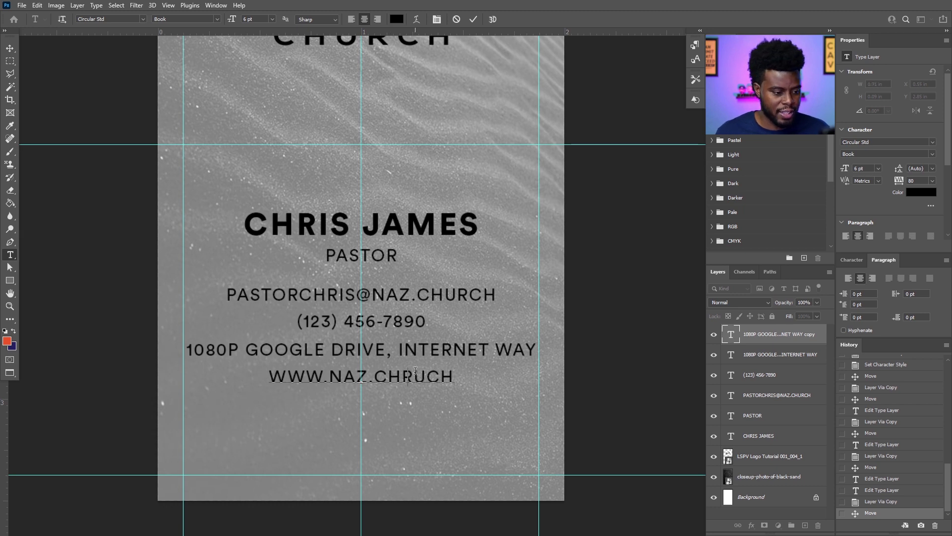
{"action": "key", "text": "BackSpace"}
{"action": "type", "text": "R"}
{"action": "key", "text": "ctrl+Return"}
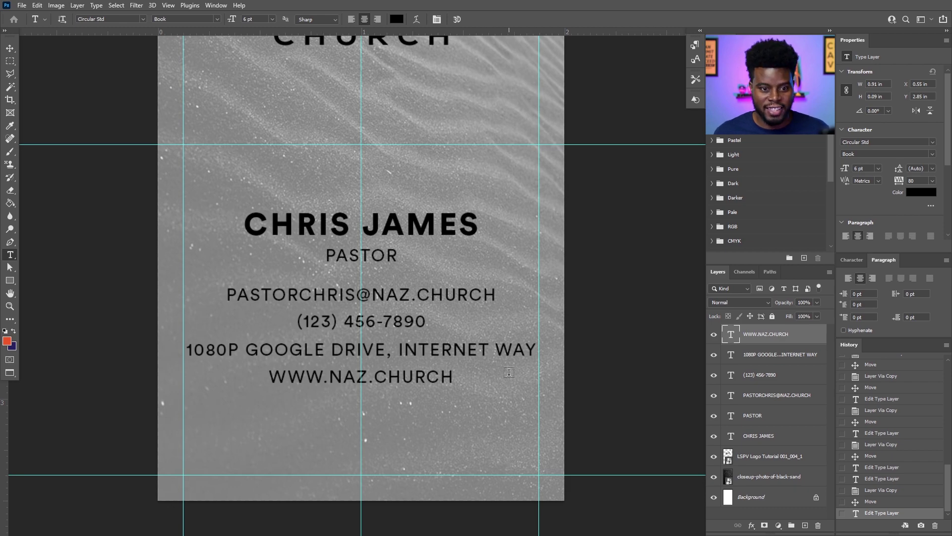
Select the six text layers, from the name layer up to the top contact line.
{"action": "key", "text": "v"}
{"action": "scroll", "coordinate": [364, 340], "scroll_direction": "down", "scroll_amount": 3}
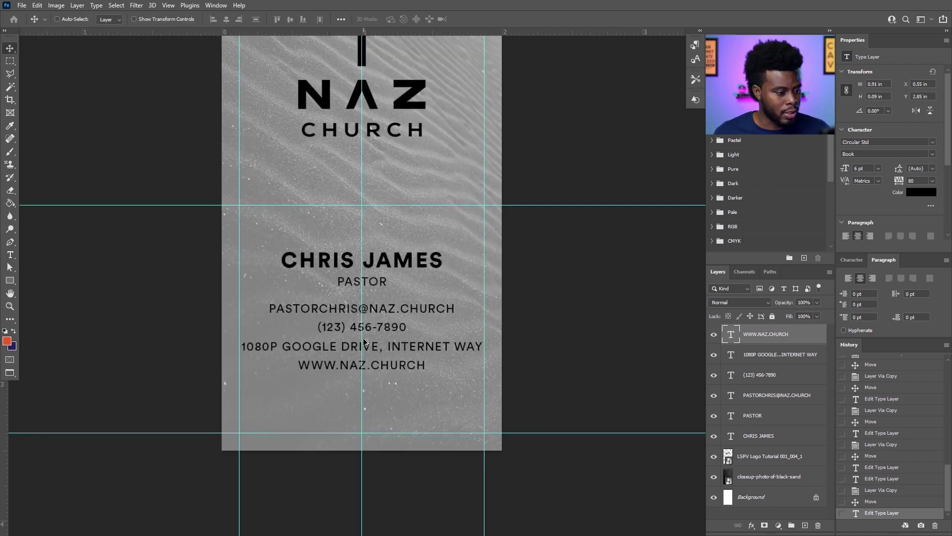
{"action": "scroll", "coordinate": [363, 340], "scroll_direction": "up", "scroll_amount": 2}
{"action": "scroll", "coordinate": [364, 339], "scroll_direction": "up", "scroll_amount": 3}
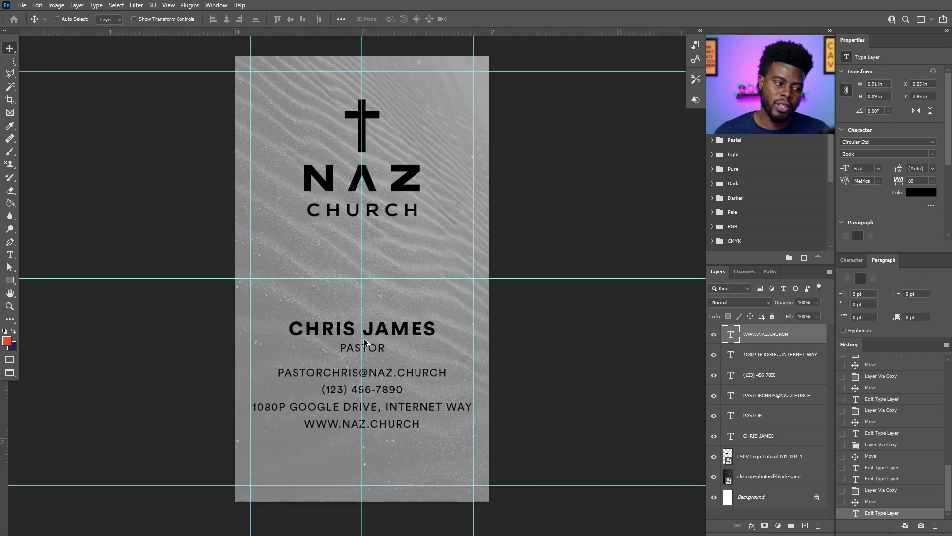
{"action": "scroll", "coordinate": [364, 339], "scroll_direction": "up", "scroll_amount": 1}
{"action": "scroll", "coordinate": [364, 339], "scroll_direction": "down", "scroll_amount": 1}
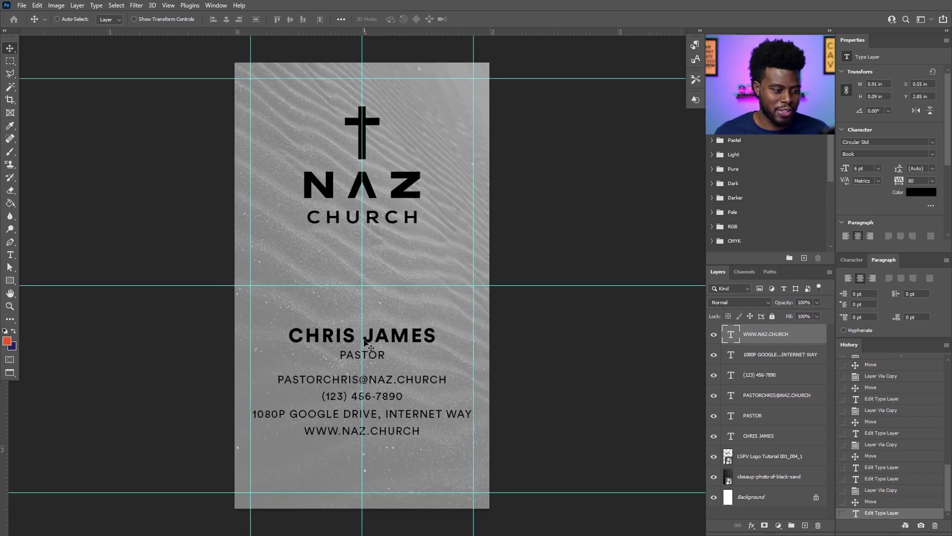
{"action": "left_click", "coordinate": [751, 473]}
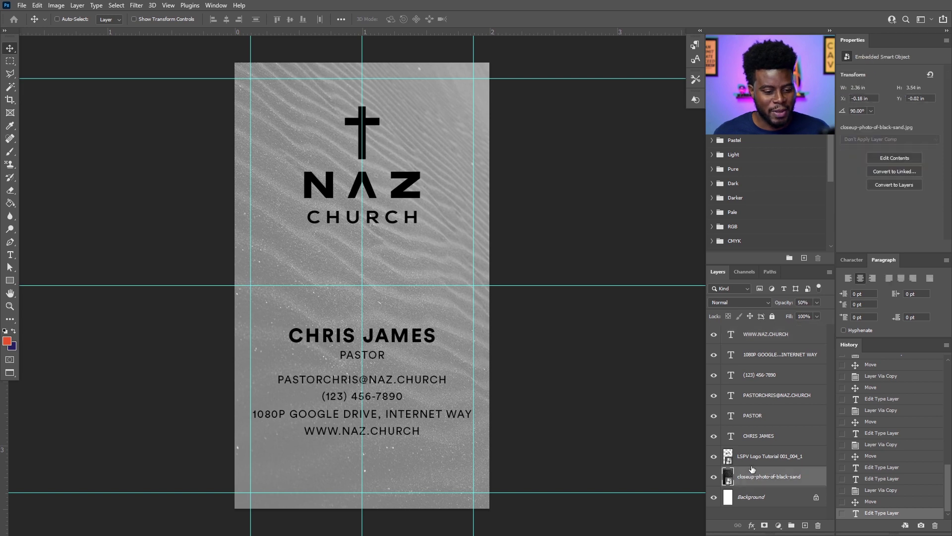
{"action": "left_click", "coordinate": [757, 436]}
{"action": "left_click", "coordinate": [763, 333], "text": "shift"}
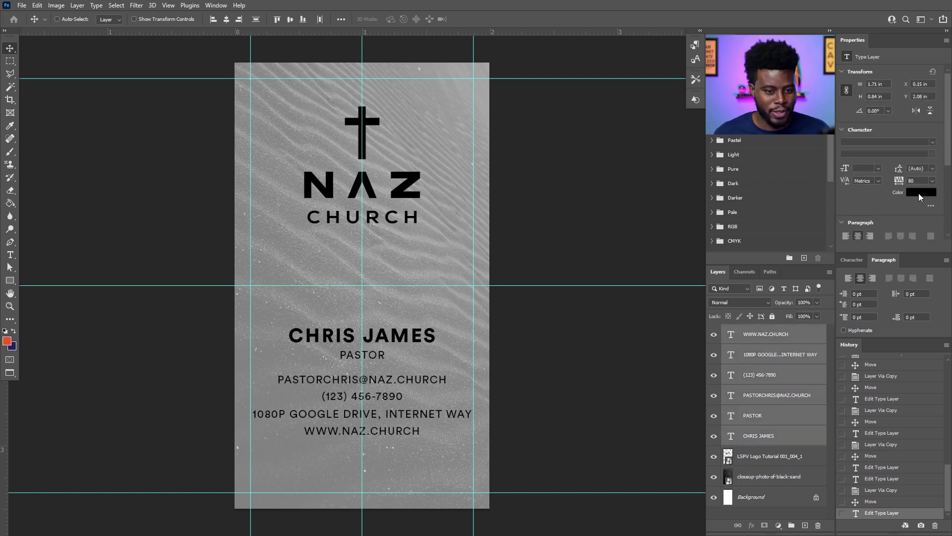
Make the selected text white (ffffff) and set the black-sand photo to 70% opacity.
{"action": "left_click", "coordinate": [919, 194]}
{"action": "type", "text": "ffffff"}
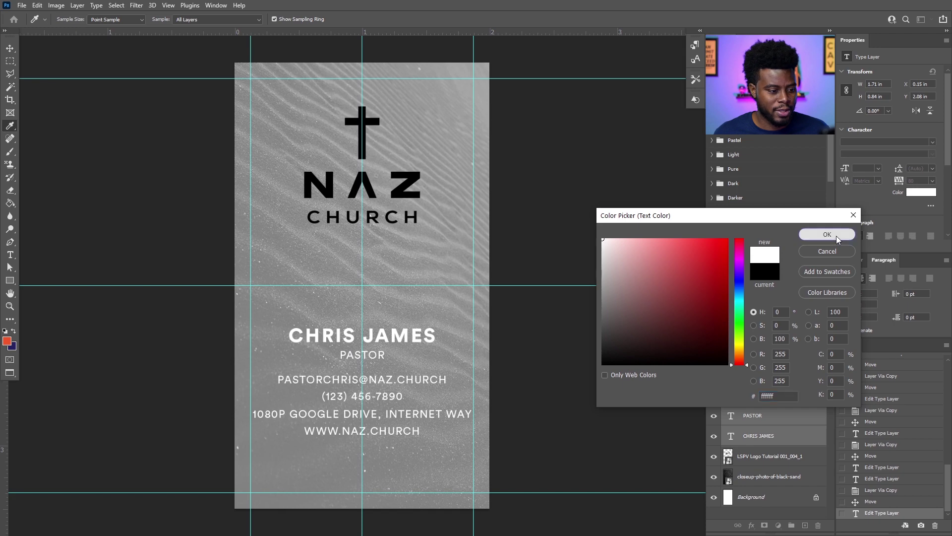
{"action": "left_click", "coordinate": [837, 239]}
{"action": "left_click", "coordinate": [758, 475]}
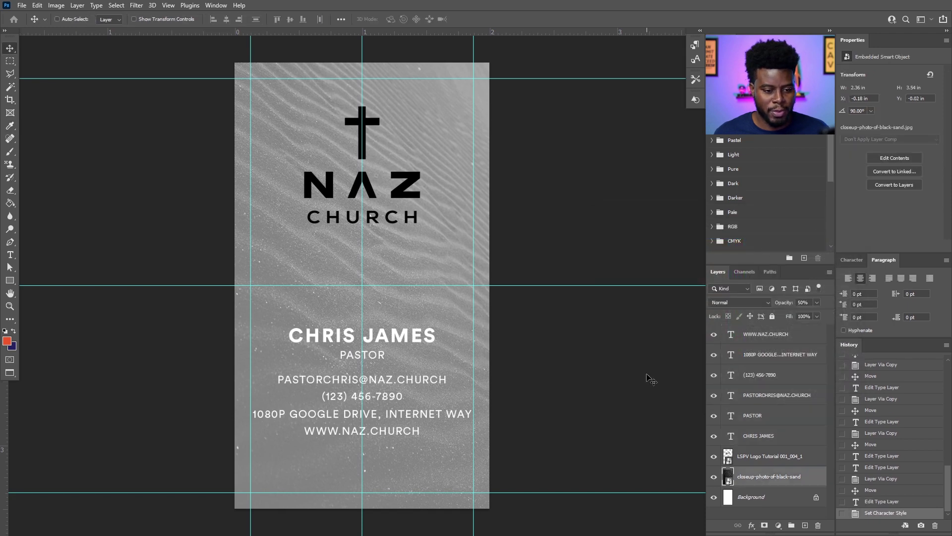
{"action": "key", "text": "0"}
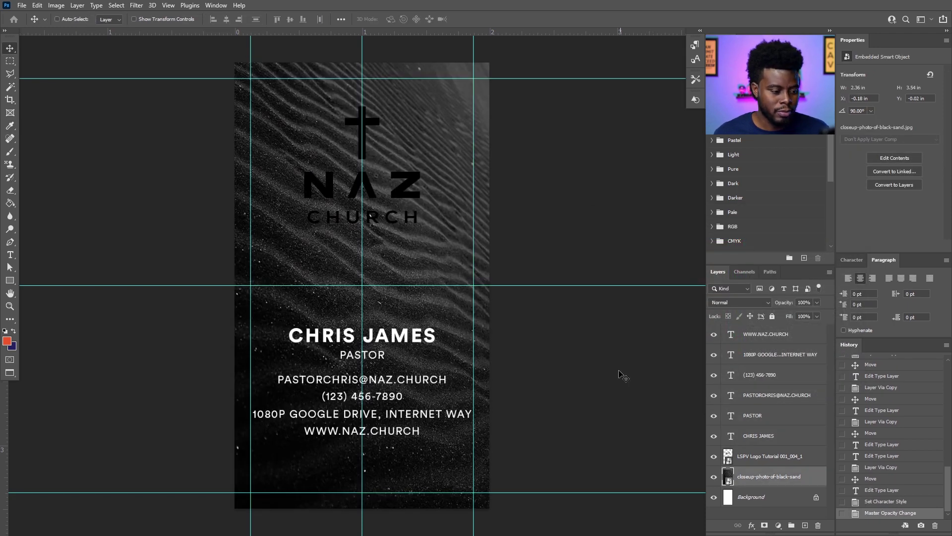
{"action": "key", "text": "7"}
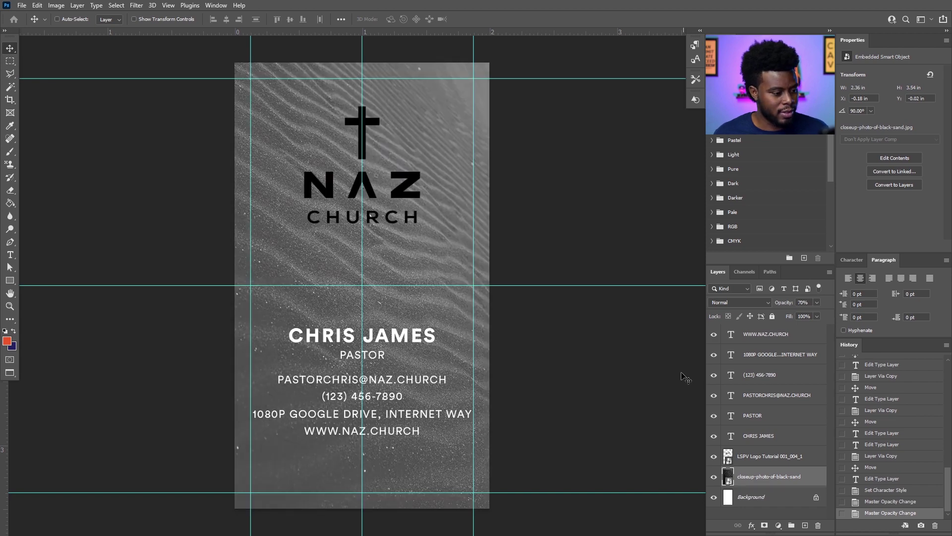
{"action": "scroll", "coordinate": [378, 285], "scroll_direction": "up", "scroll_amount": 1}
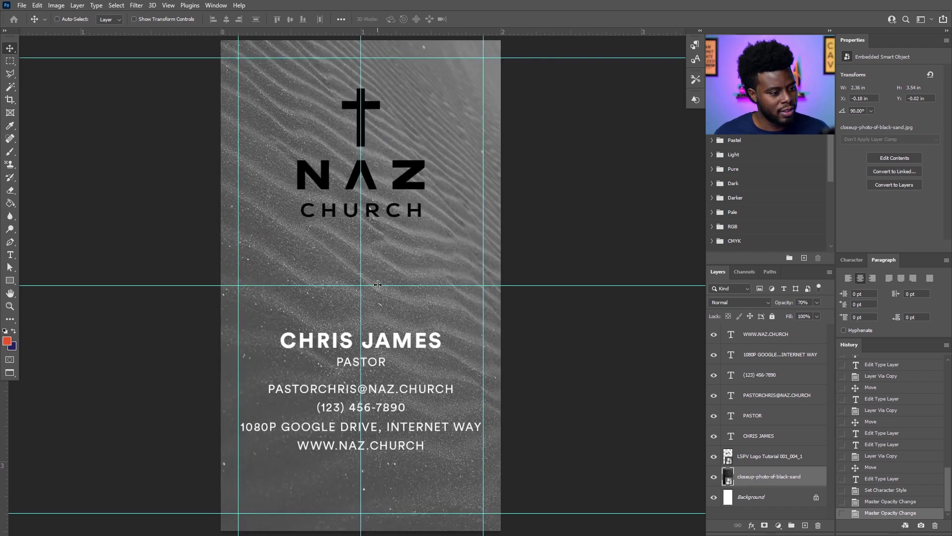
Give the NAZ CHURCH logo layer a white (ffffff) Color Overlay.
{"action": "left_click", "coordinate": [813, 457]}
{"action": "double_click", "coordinate": [813, 457]}
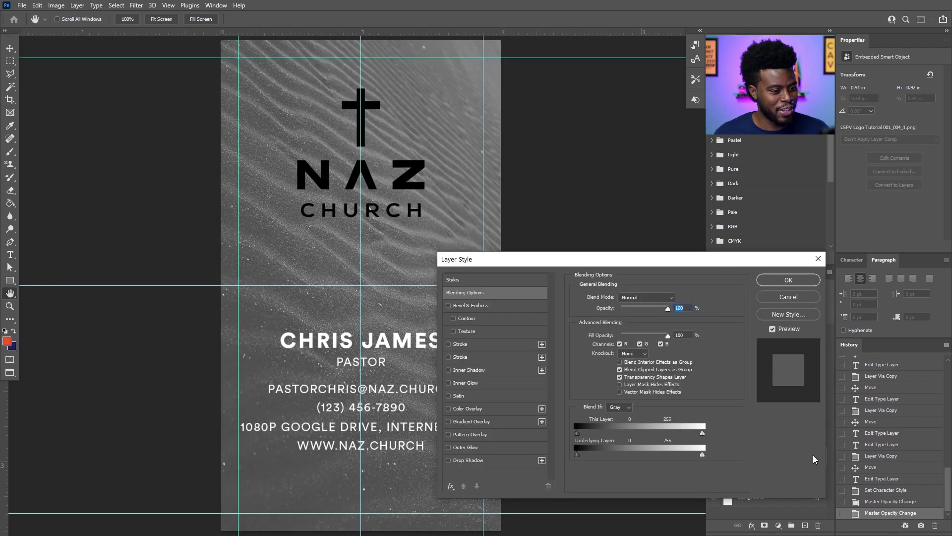
{"action": "left_click", "coordinate": [472, 409]}
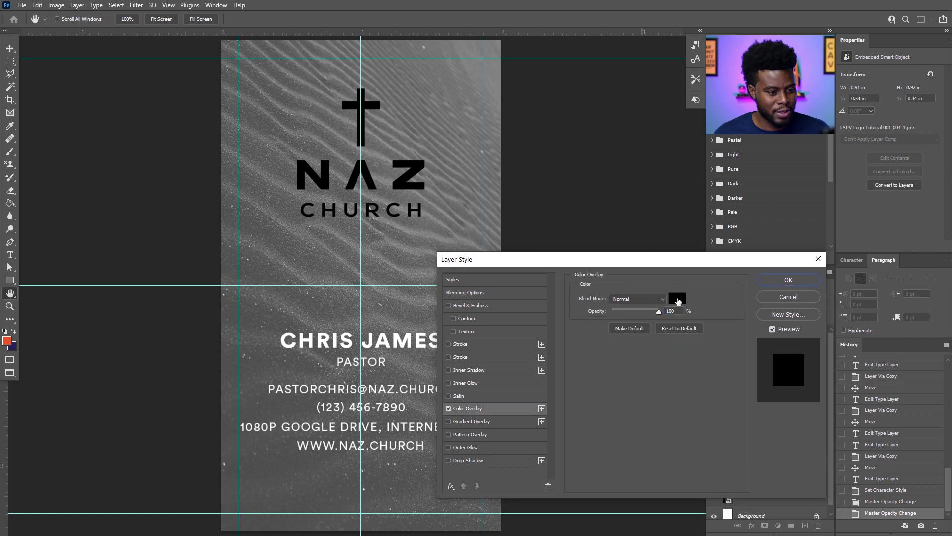
{"action": "left_click", "coordinate": [678, 299]}
{"action": "type", "text": "ffffff"}
{"action": "left_click", "coordinate": [821, 234]}
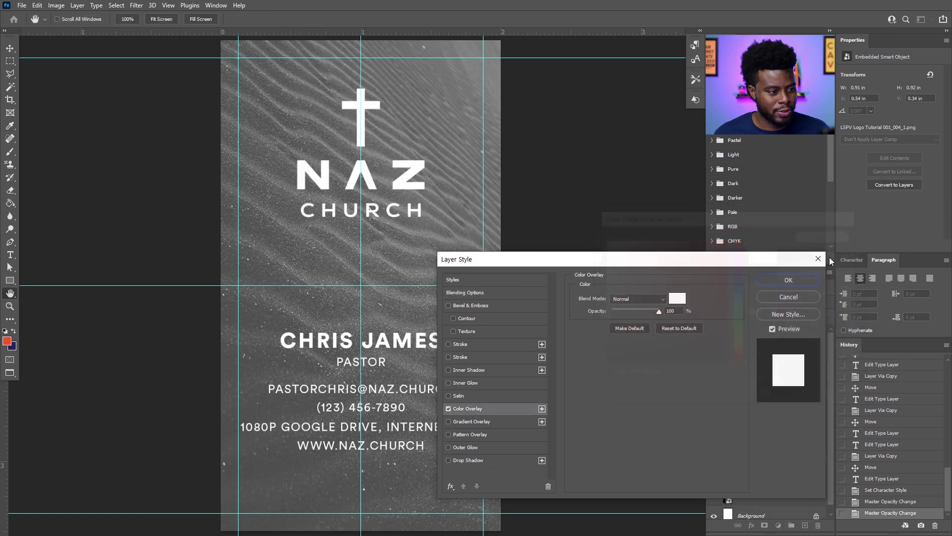
{"action": "left_click", "coordinate": [799, 278]}
{"action": "scroll", "coordinate": [451, 214], "scroll_direction": "down", "scroll_amount": 2}
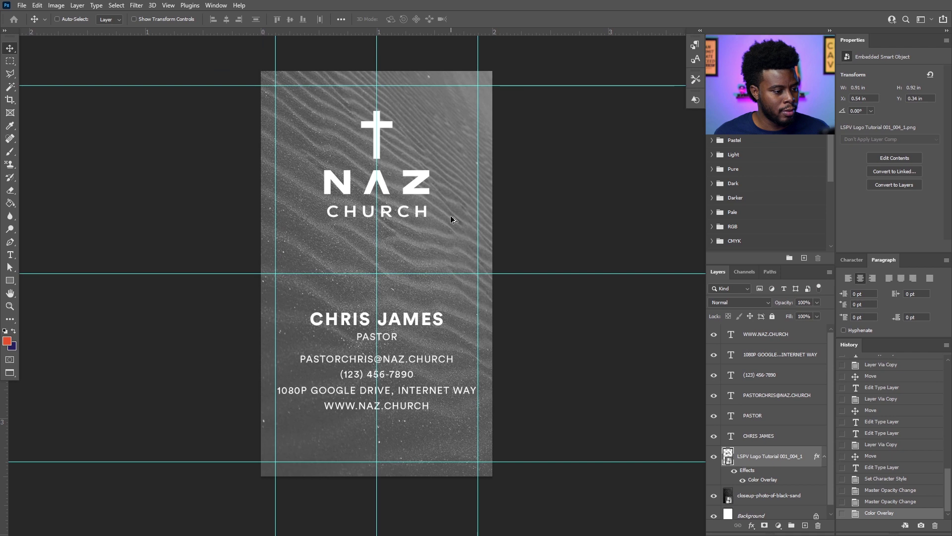
Draw a 5 px tall white rectangle as a divider under the logo.
{"action": "key", "text": "u"}
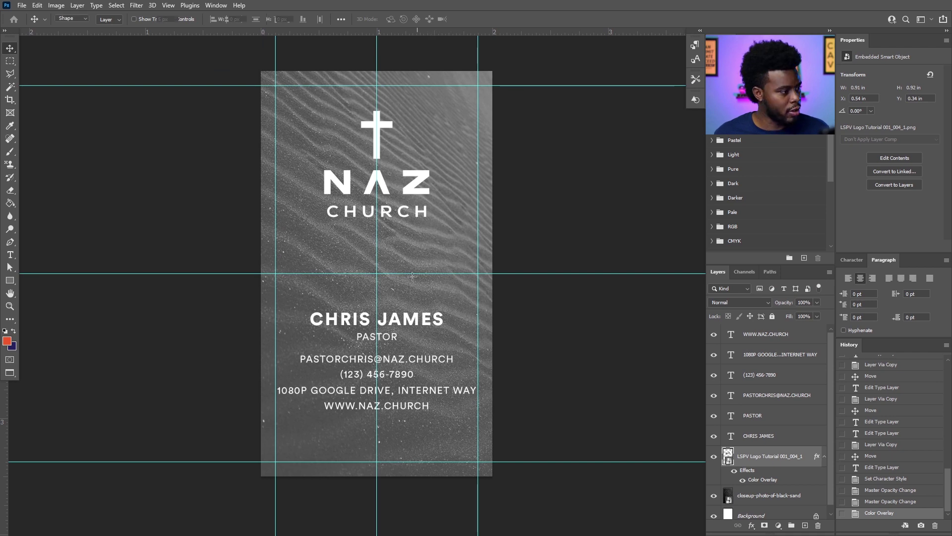
{"action": "left_click_drag", "start_coordinate": [312, 270], "coordinate": [434, 270]}
{"action": "left_click", "coordinate": [280, 20]}
{"action": "type", "text": "5"}
{"action": "key", "text": "Return"}
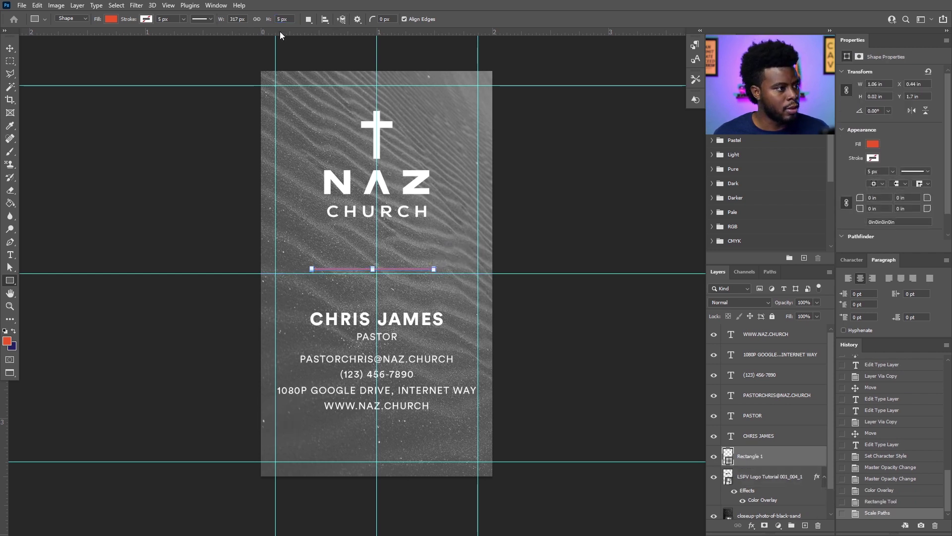
{"action": "key", "text": "v"}
{"action": "left_click_drag", "start_coordinate": [399, 271], "coordinate": [399, 272]}
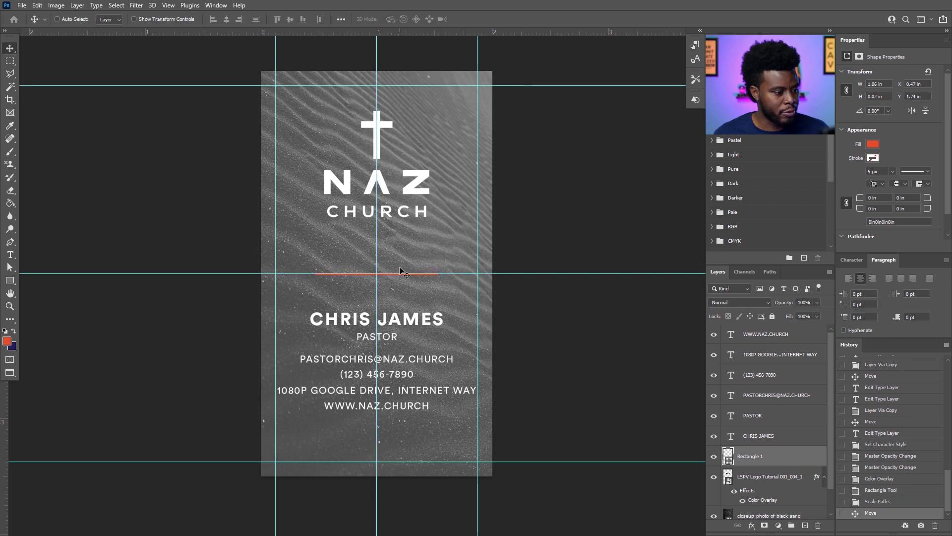
{"action": "left_click", "coordinate": [872, 144]}
{"action": "left_click", "coordinate": [876, 151]}
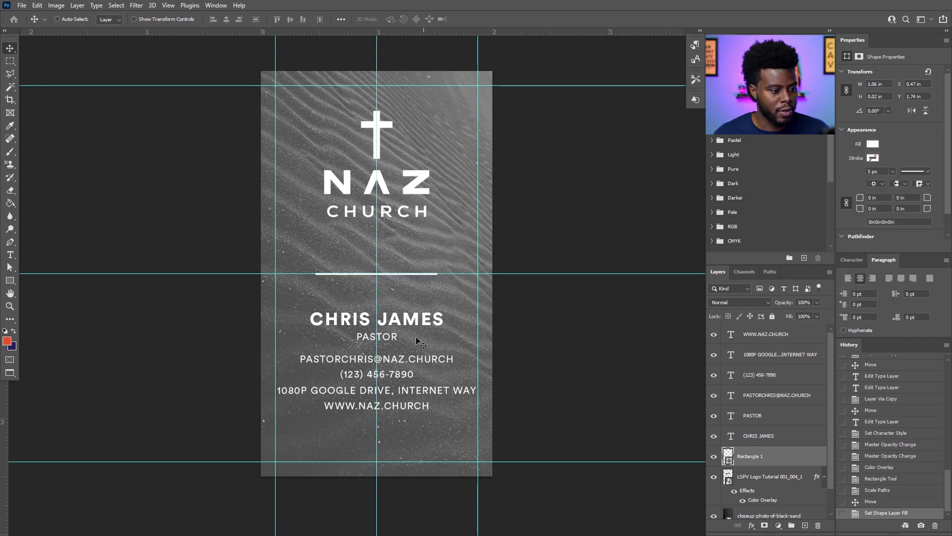
{"action": "scroll", "coordinate": [388, 290], "scroll_direction": "up", "scroll_amount": 1}
{"action": "key", "text": "ctrl+h"}
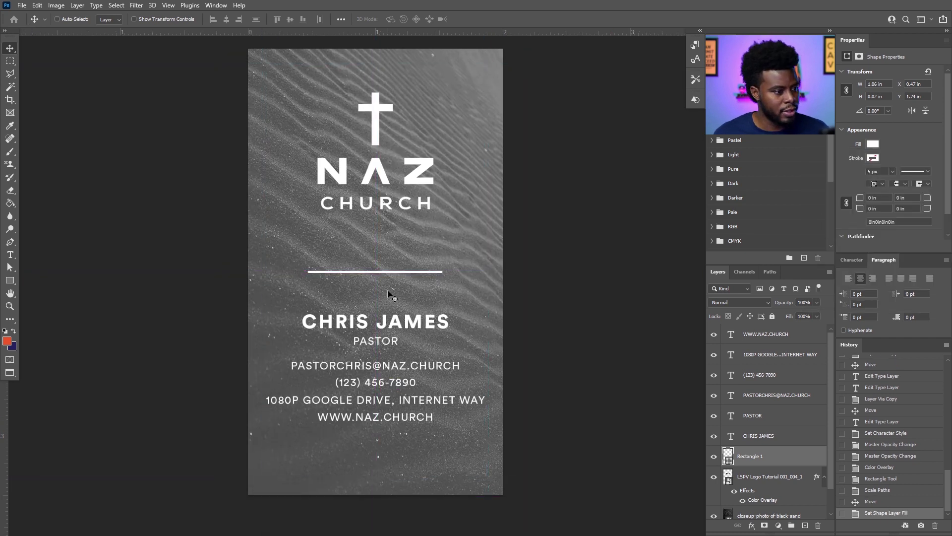
{"action": "scroll", "coordinate": [390, 296], "scroll_direction": "up", "scroll_amount": 1}
{"action": "scroll", "coordinate": [400, 283], "scroll_direction": "down", "scroll_amount": 1}
Set the black-sand photo layer to 100% opacity and show the guides again.
{"action": "scroll", "coordinate": [759, 489], "scroll_direction": "down", "scroll_amount": 1}
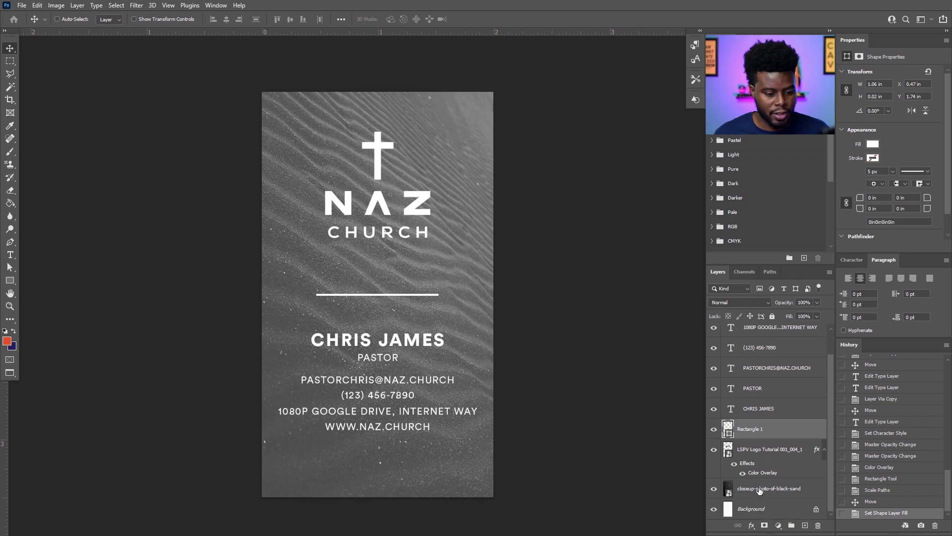
{"action": "left_click", "coordinate": [759, 489]}
{"action": "key", "text": "0"}
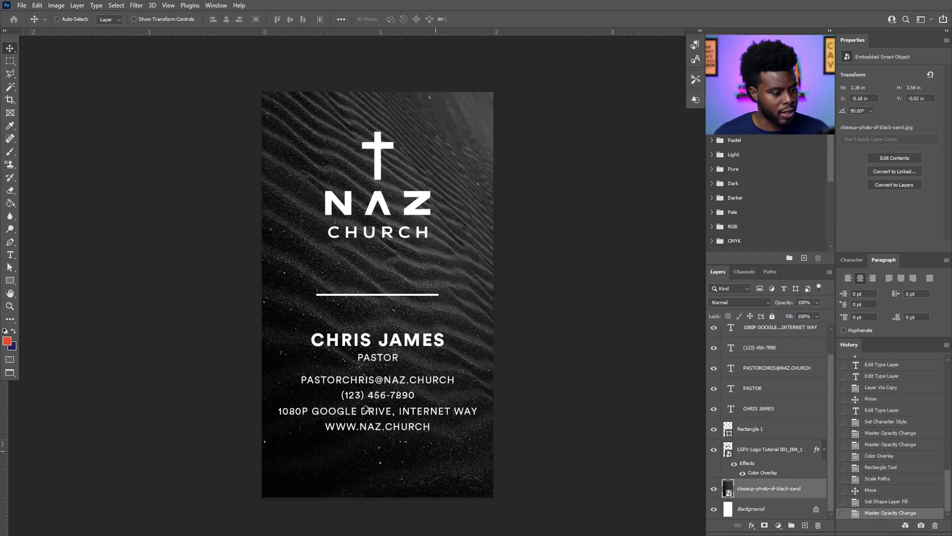
{"action": "key", "text": "ctrl+h"}
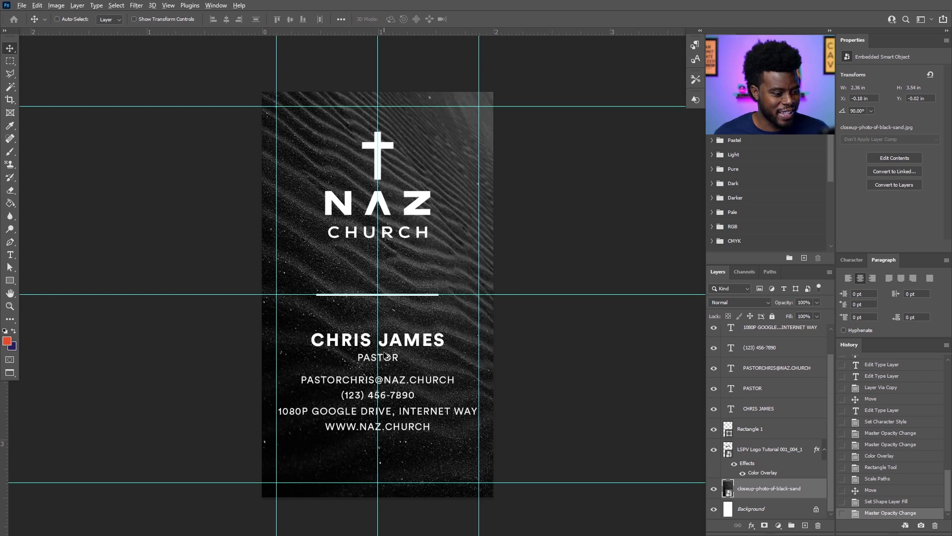
{"action": "scroll", "coordinate": [387, 354], "scroll_direction": "up", "scroll_amount": 3}
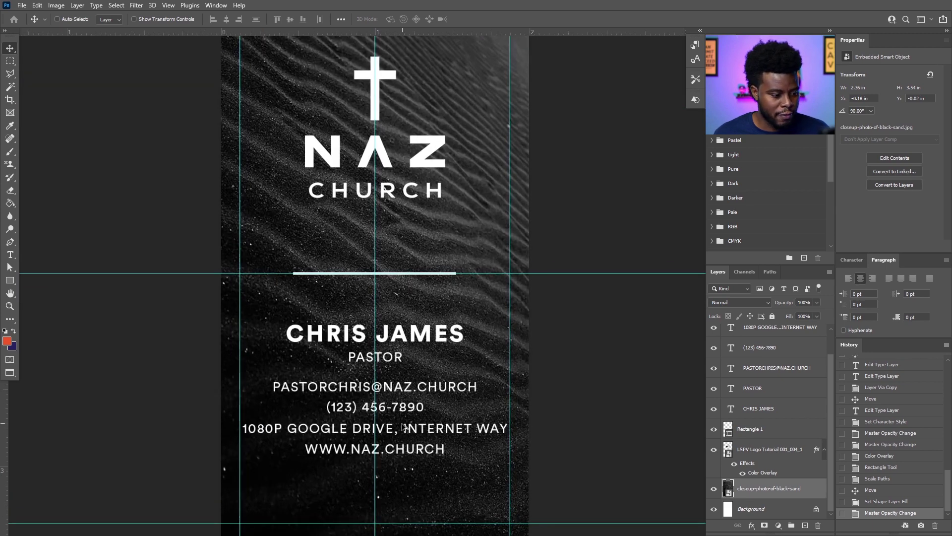
{"action": "scroll", "coordinate": [403, 427], "scroll_direction": "up", "scroll_amount": 1}
{"action": "scroll", "coordinate": [403, 426], "scroll_direction": "down", "scroll_amount": 3}
{"action": "scroll", "coordinate": [728, 420], "scroll_direction": "up", "scroll_amount": 1}
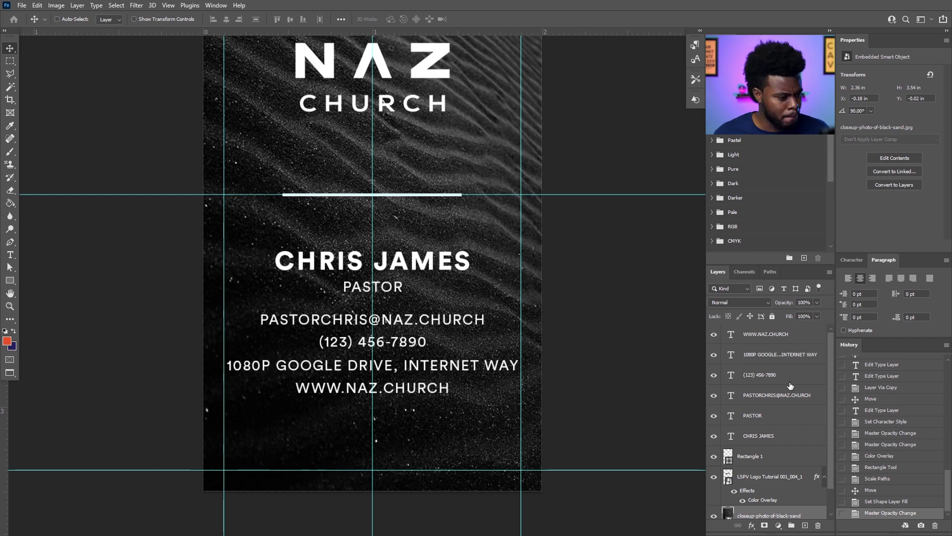
{"action": "scroll", "coordinate": [479, 355], "scroll_direction": "down", "scroll_amount": 1}
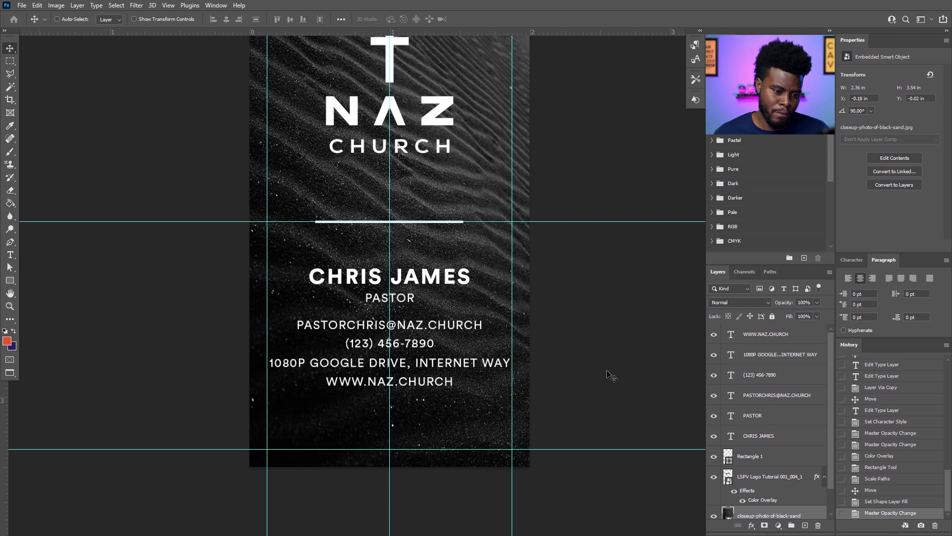
{"action": "left_click", "coordinate": [771, 416]}
Scale the four contact lines to 90% and move them up just under PASTOR.
{"action": "left_click", "coordinate": [769, 397]}
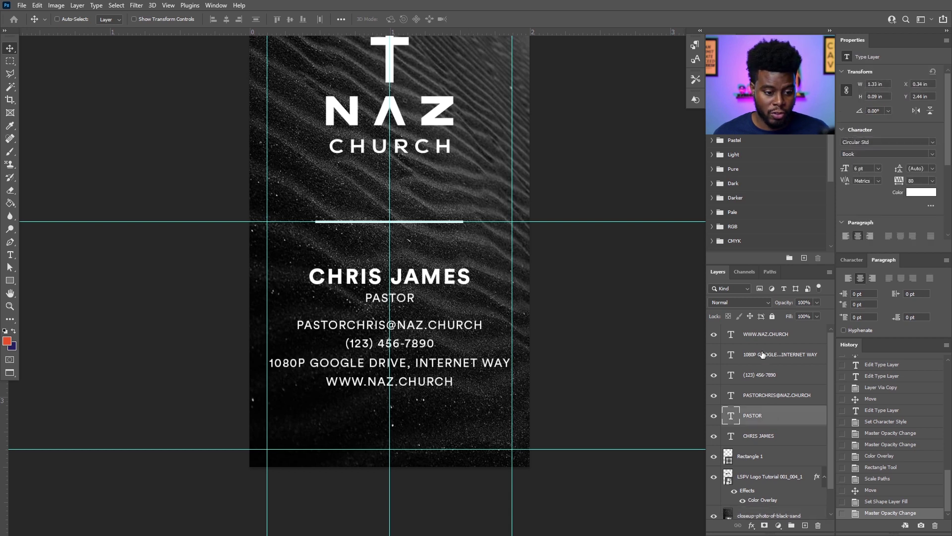
{"action": "key", "text": "ctrl+t"}
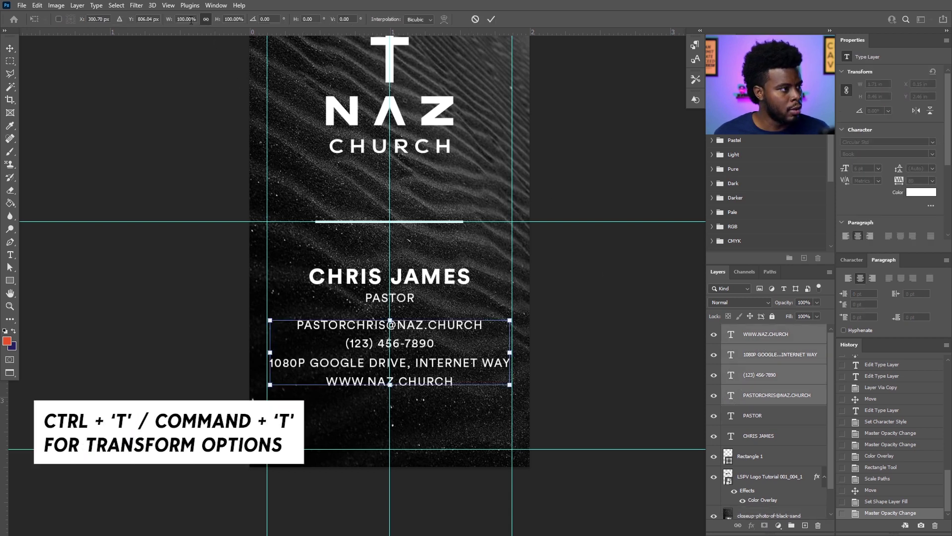
{"action": "type", "text": "80"}
{"action": "key", "text": "Return"}
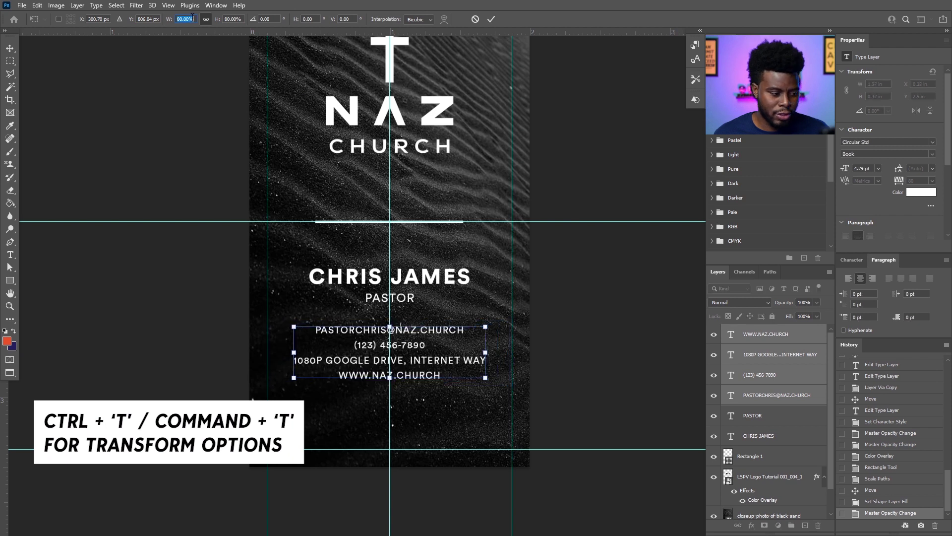
{"action": "key", "text": "Return"}
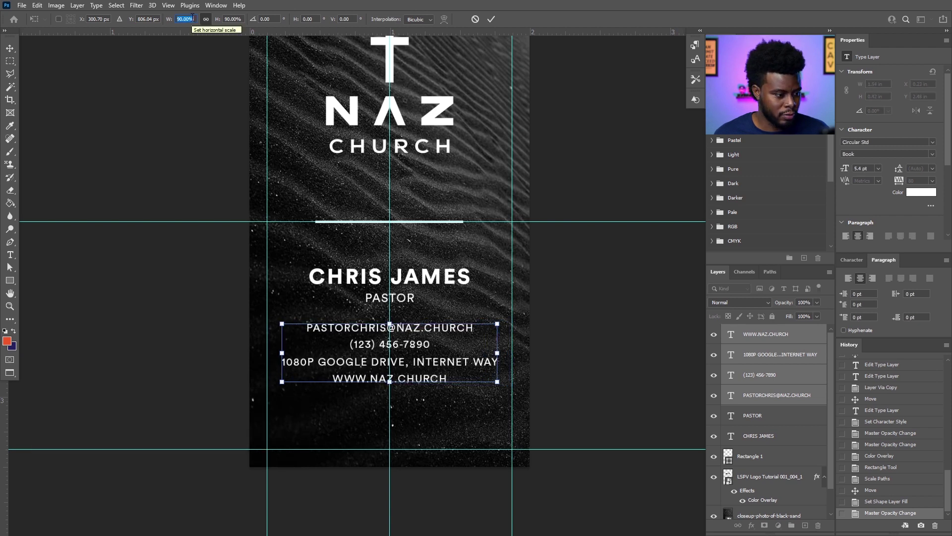
{"action": "key", "text": "Return"}
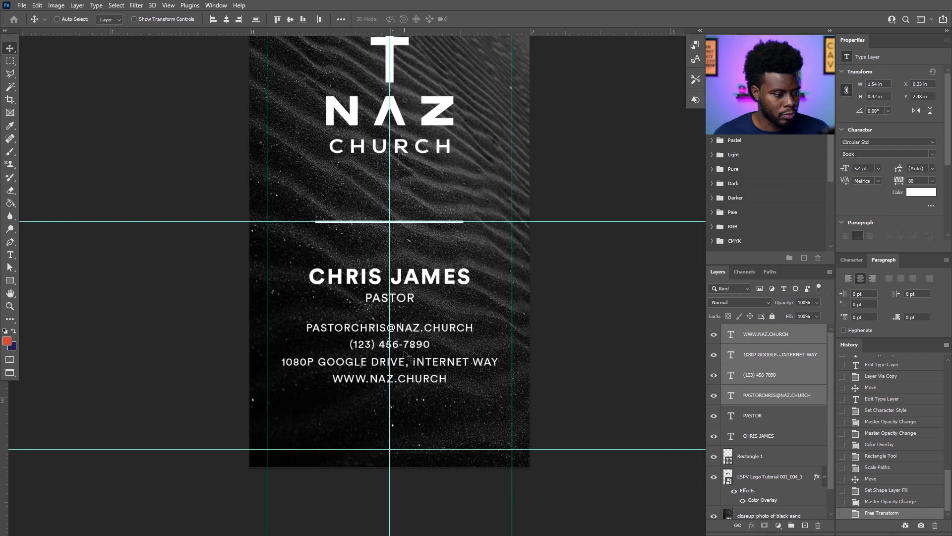
{"action": "left_click_drag", "start_coordinate": [410, 338], "coordinate": [410, 323]}
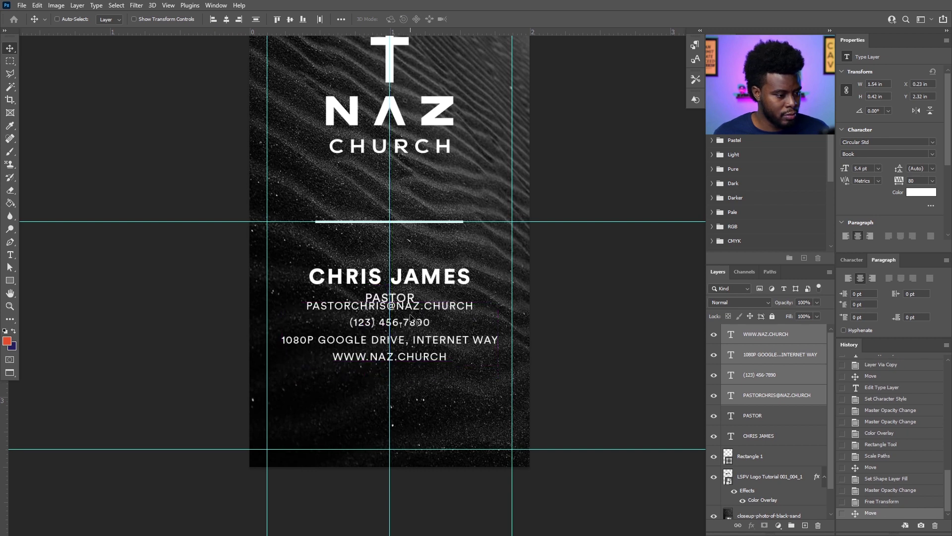
{"action": "key", "text": "shift+Down"}
{"action": "key", "text": "shift+Down"}
{"action": "key", "text": "shift+Down"}
{"action": "key", "text": "shift+Down"}
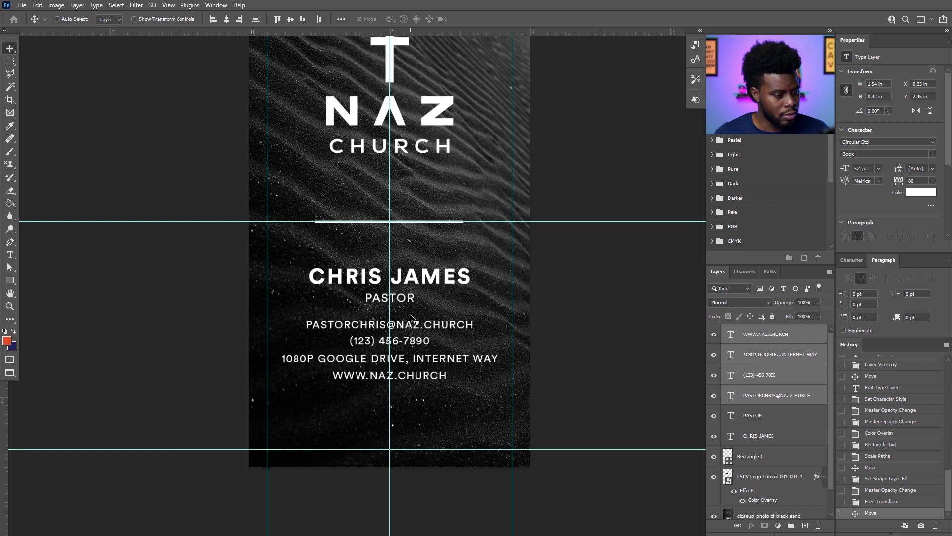
{"action": "scroll", "coordinate": [410, 317], "scroll_direction": "down", "scroll_amount": 3}
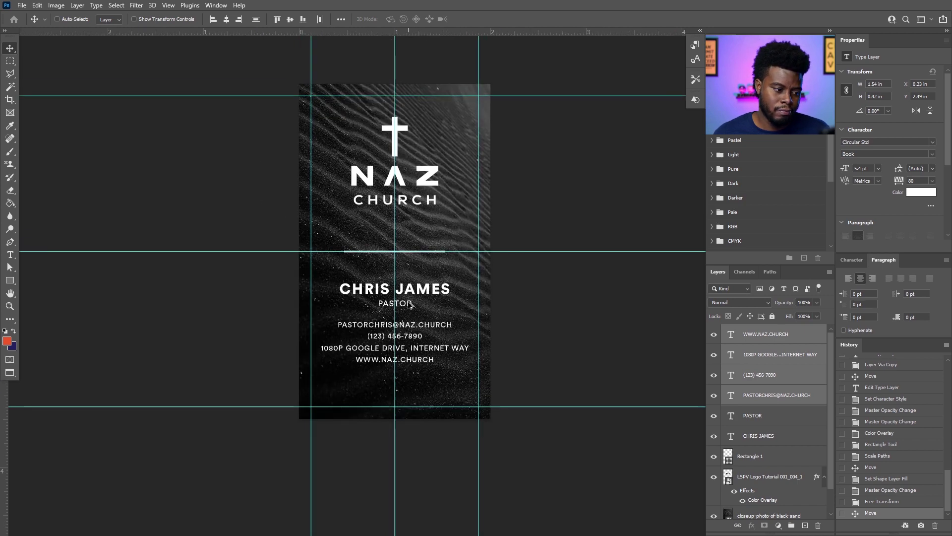
Add a black Solid Color fill layer next to the sand photo layer.
{"action": "scroll", "coordinate": [410, 307], "scroll_direction": "up", "scroll_amount": 2}
{"action": "scroll", "coordinate": [414, 309], "scroll_direction": "up", "scroll_amount": 2}
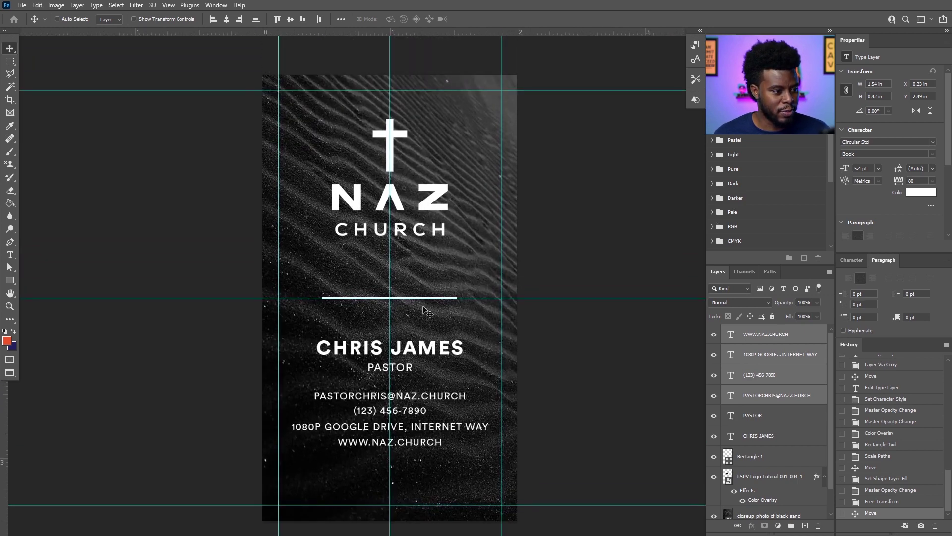
{"action": "scroll", "coordinate": [798, 397], "scroll_direction": "down", "scroll_amount": 1}
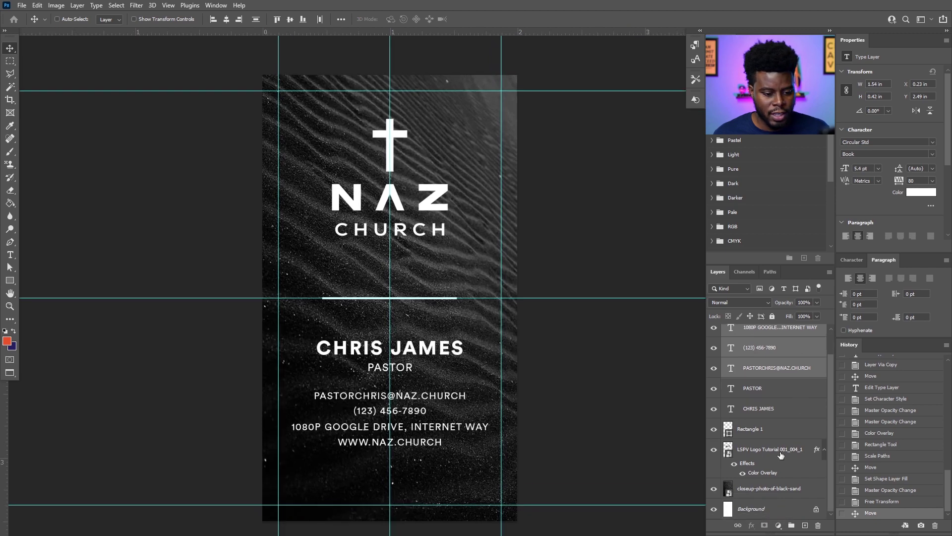
{"action": "left_click", "coordinate": [772, 493]}
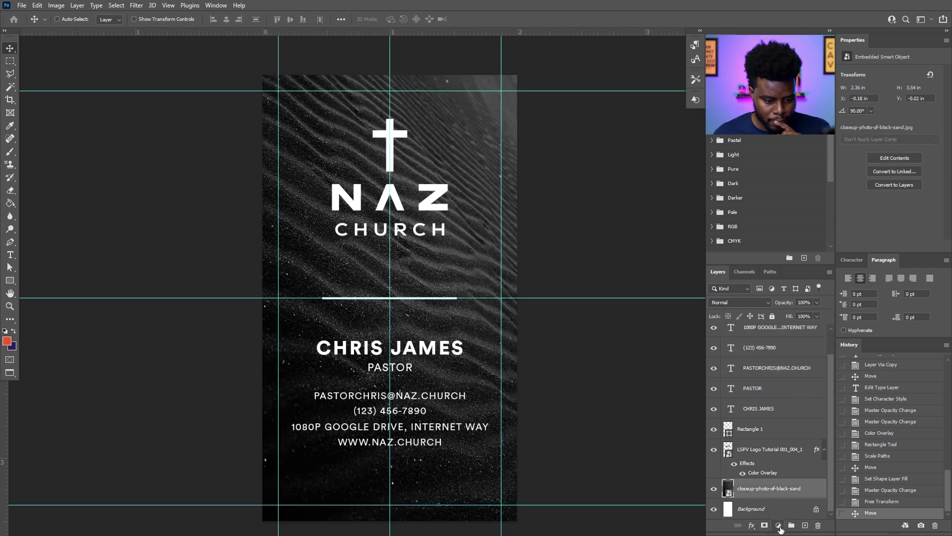
{"action": "left_click", "coordinate": [779, 526]}
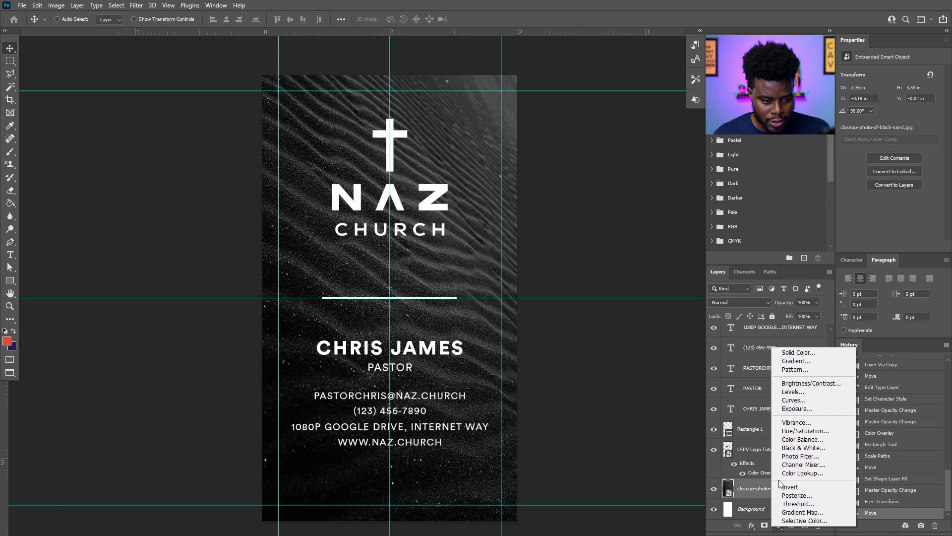
{"action": "left_click", "coordinate": [795, 353]}
{"action": "left_click_drag", "start_coordinate": [610, 327], "coordinate": [584, 389]}
{"action": "left_click", "coordinate": [825, 237]}
Put the sand photo above the black fill and lower its opacity to 53%.
{"action": "left_click_drag", "start_coordinate": [771, 508], "coordinate": [776, 470]}
{"action": "left_click", "coordinate": [776, 470]}
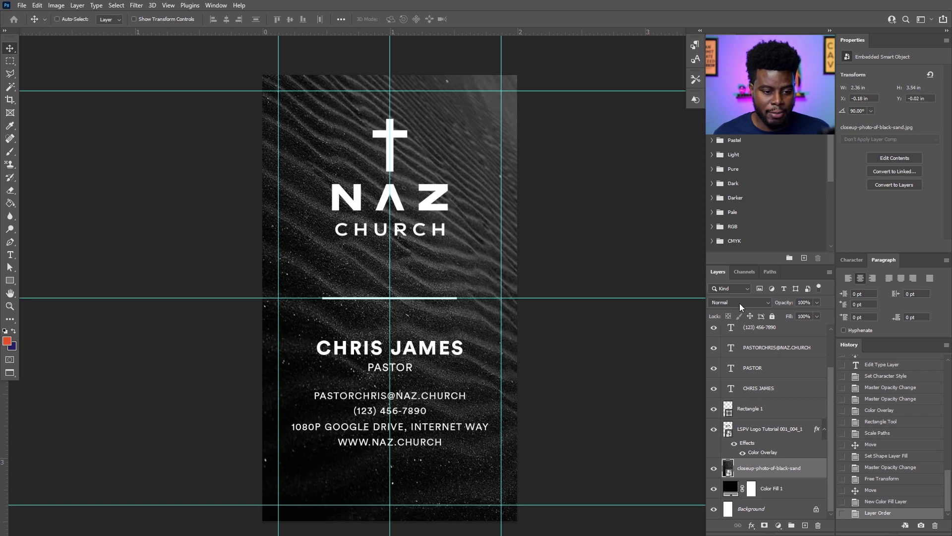
{"action": "left_click_drag", "start_coordinate": [817, 302], "coordinate": [791, 311]}
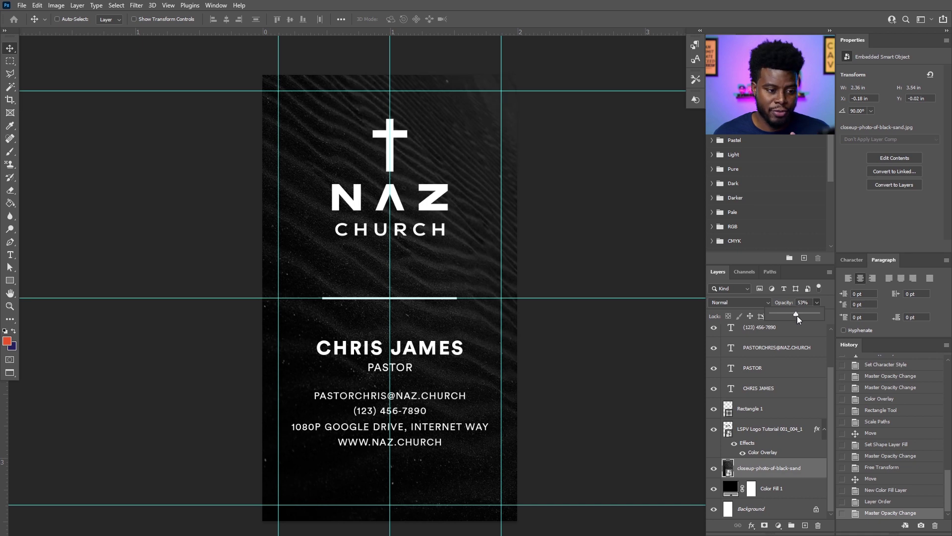
{"action": "key", "text": "ctrl+semicolon"}
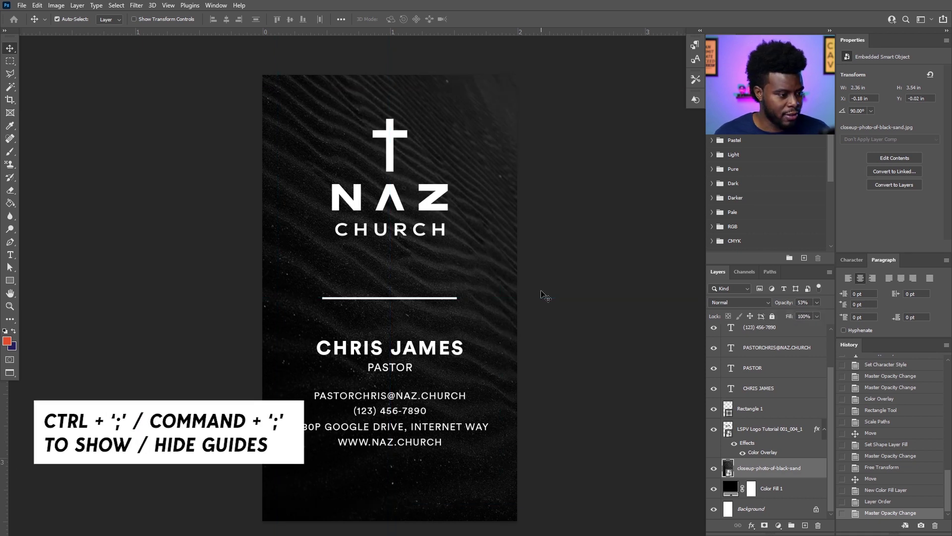
{"action": "scroll", "coordinate": [531, 282], "scroll_direction": "down", "scroll_amount": 1}
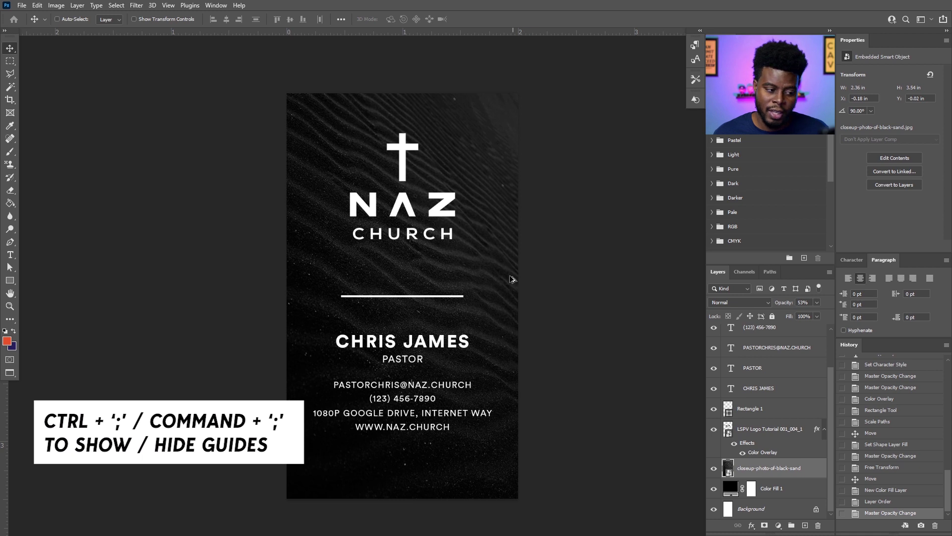
{"action": "scroll", "coordinate": [727, 406], "scroll_direction": "up", "scroll_amount": 2}
{"action": "left_click", "coordinate": [762, 437]}
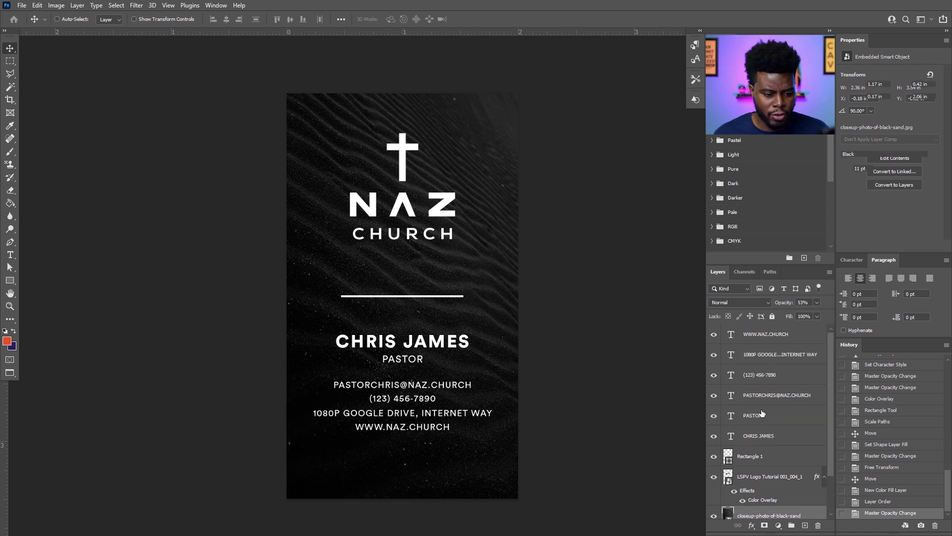
{"action": "left_click", "coordinate": [759, 342], "text": "shift"}
Group the six text layers with Ctrl+G and name the group Info.
{"action": "key", "text": "ctrl+g"}
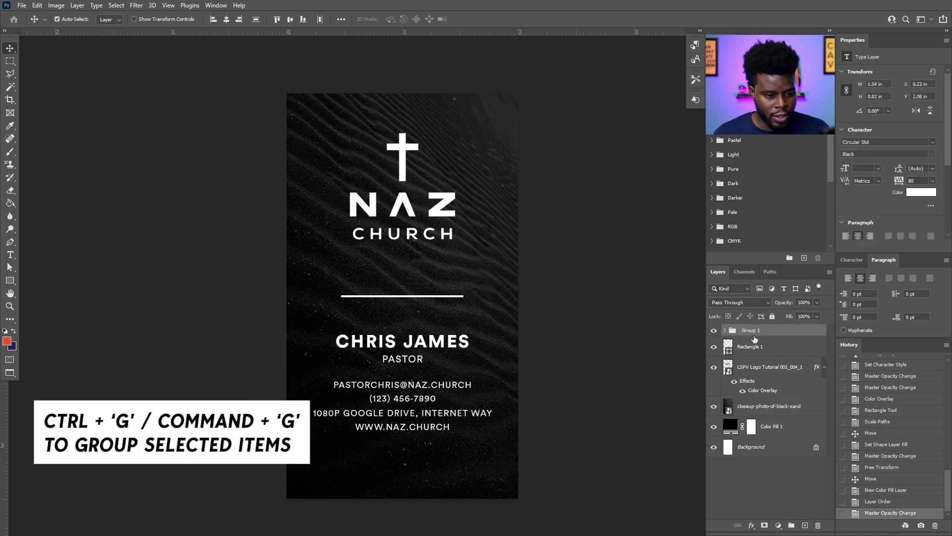
{"action": "double_click", "coordinate": [751, 330]}
{"action": "type", "text": "Info"}
{"action": "key", "text": "Return"}
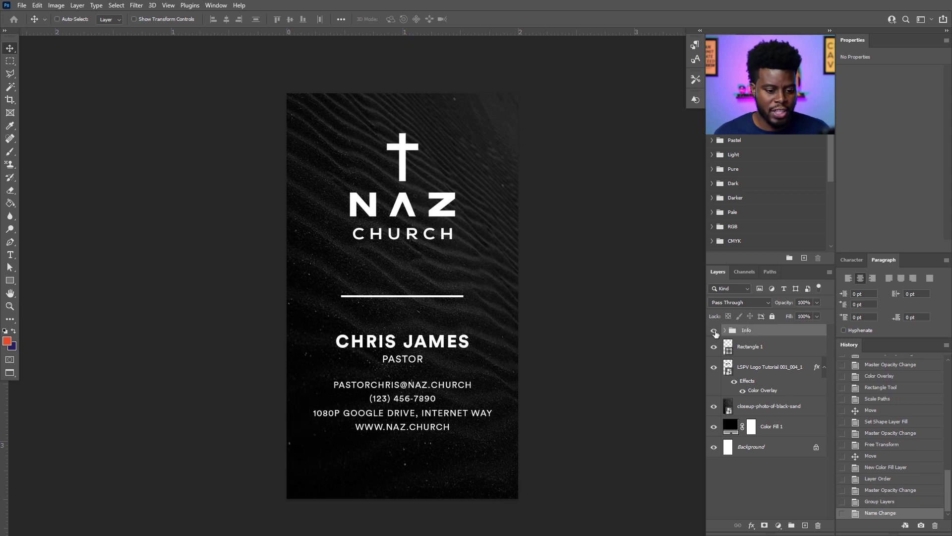
{"action": "left_click", "coordinate": [714, 331]}
{"action": "left_click", "coordinate": [715, 331]}
Distribute the logo, divider line and Info group vertically, checking the spacing against guides.
{"action": "scroll", "coordinate": [381, 322], "scroll_direction": "up", "scroll_amount": 1}
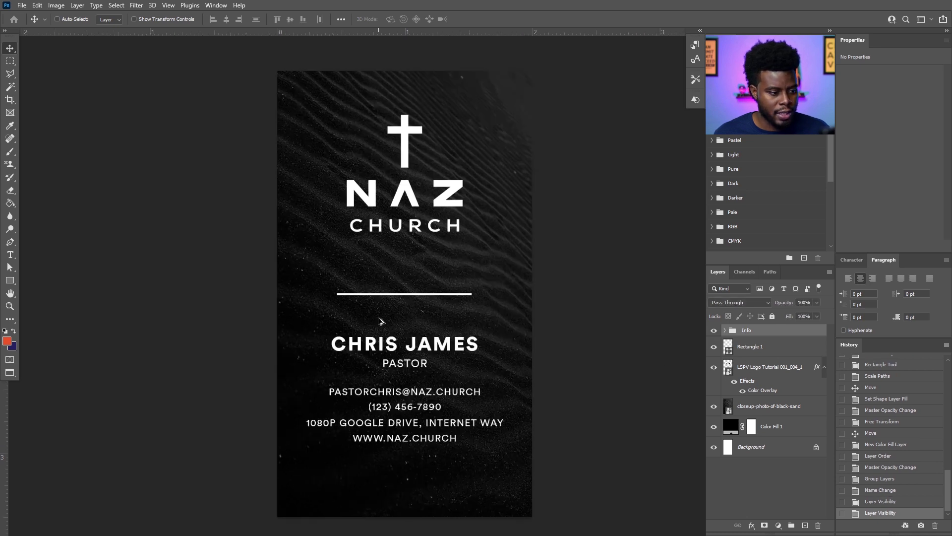
{"action": "key", "text": "ctrl"}
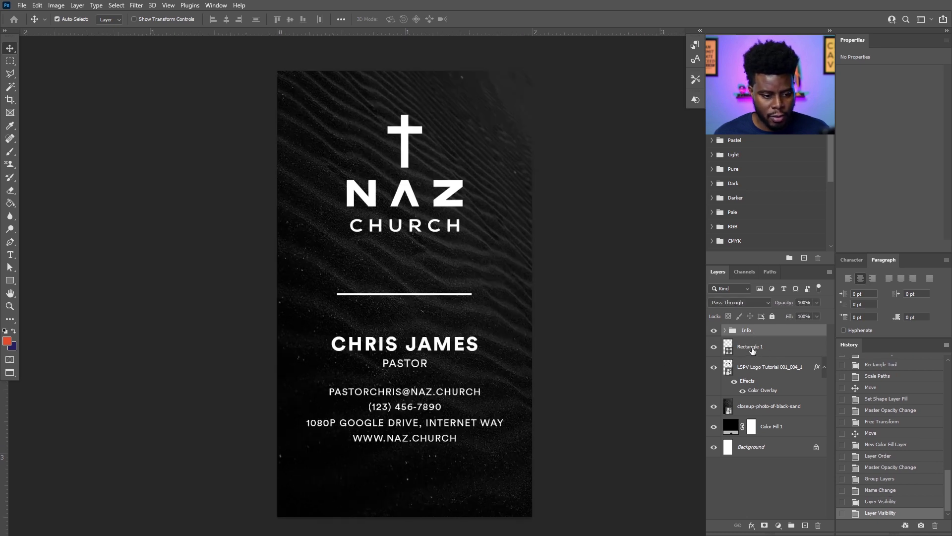
{"action": "left_click", "coordinate": [752, 349]}
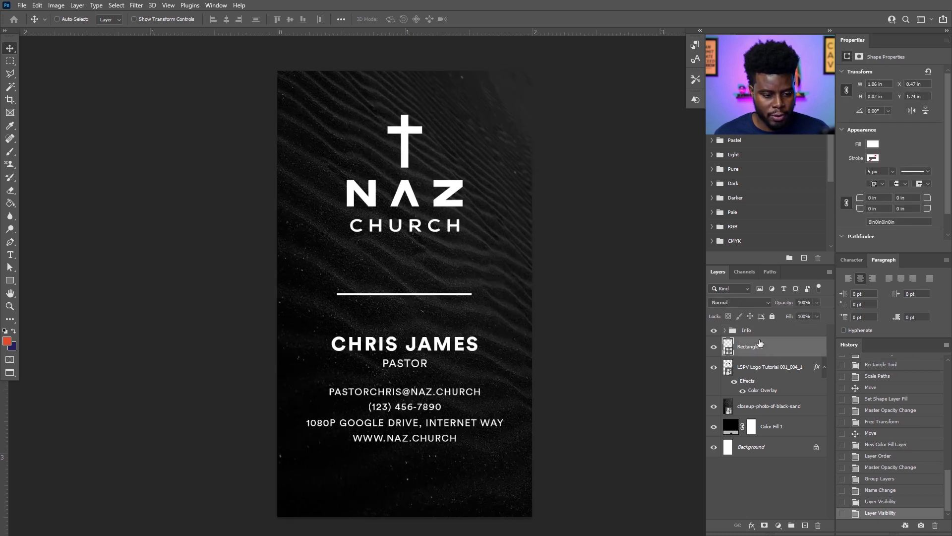
{"action": "left_click", "coordinate": [764, 368], "text": "ctrl"}
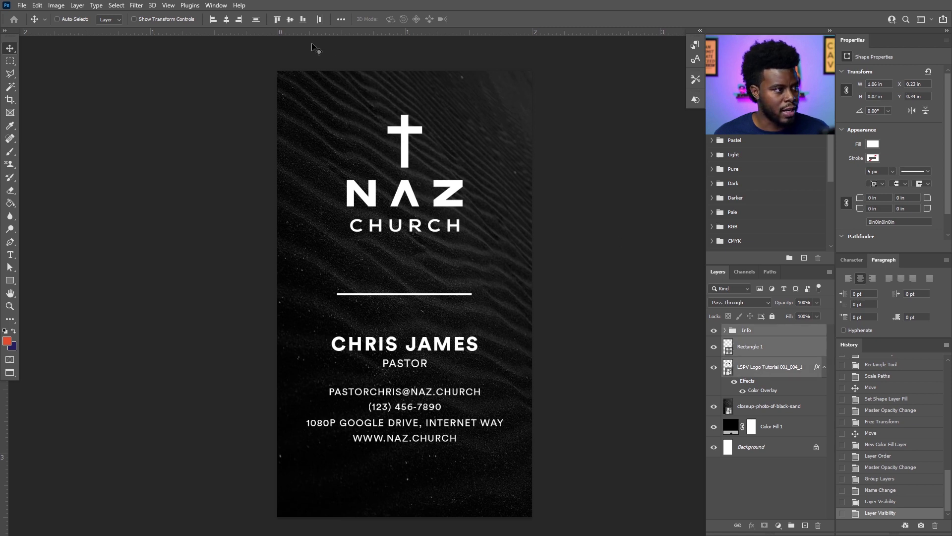
{"action": "left_click", "coordinate": [255, 21]}
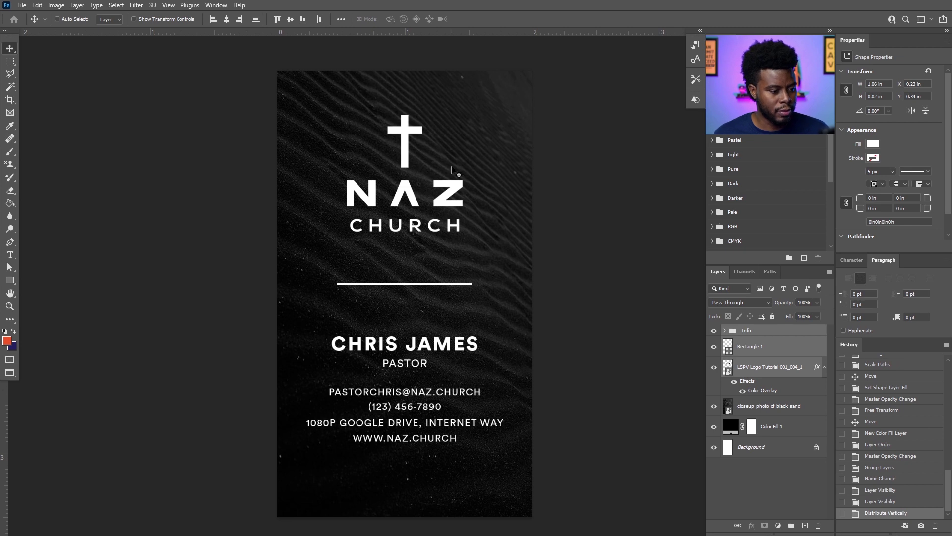
{"action": "key", "text": "ctrl+semicolon"}
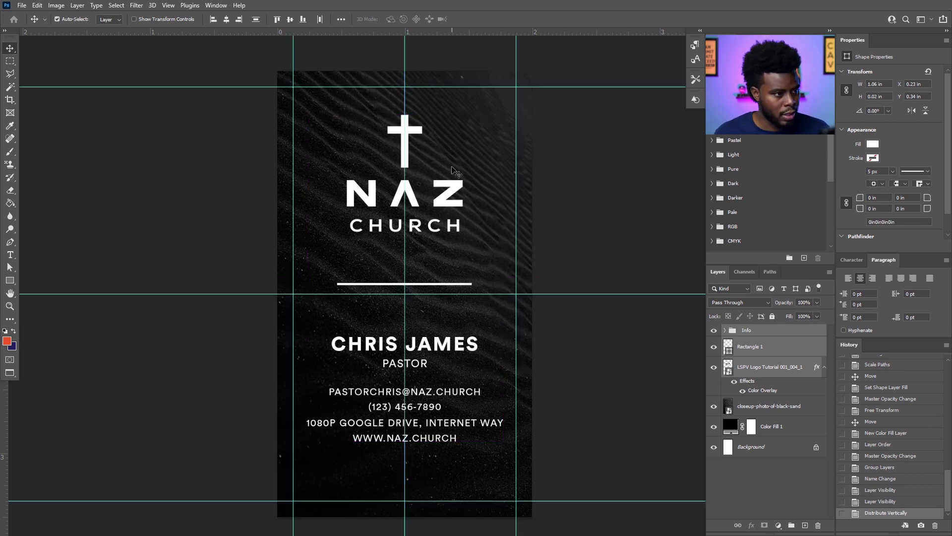
{"action": "key", "text": "ctrl+semicolon"}
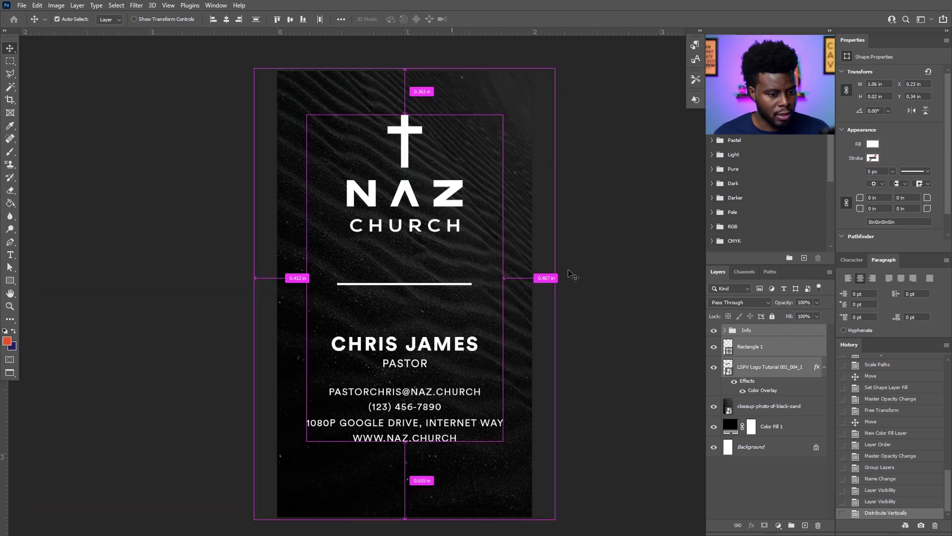
{"action": "key", "text": "ctrl+t"}
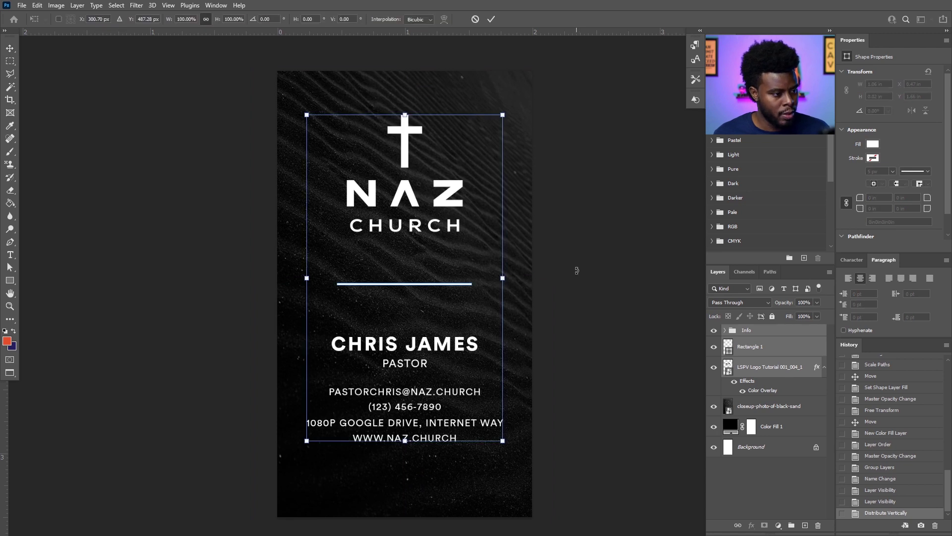
{"action": "key", "text": "Return"}
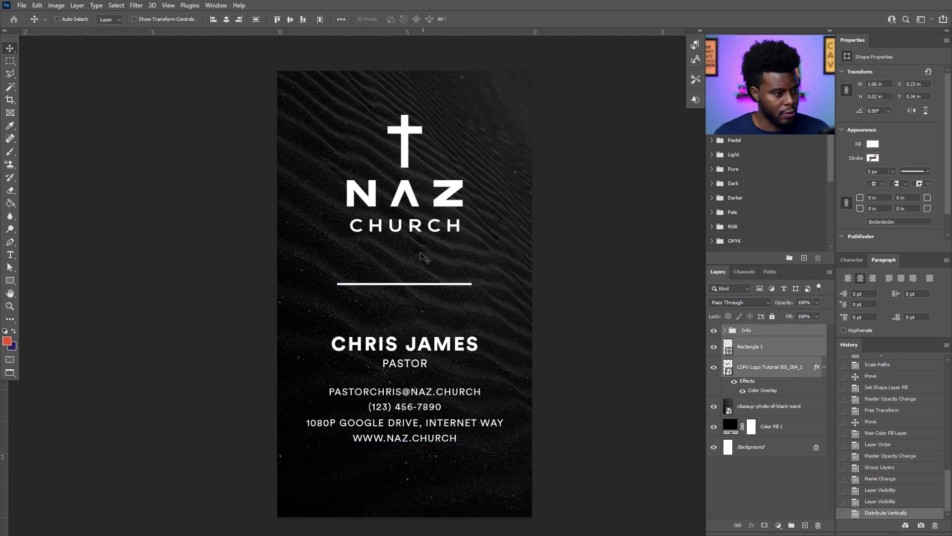
Nudge the logo, divider and Info text down about 0.13 in, checking against the guides.
{"action": "left_click_drag", "start_coordinate": [415, 221], "coordinate": [414, 235]}
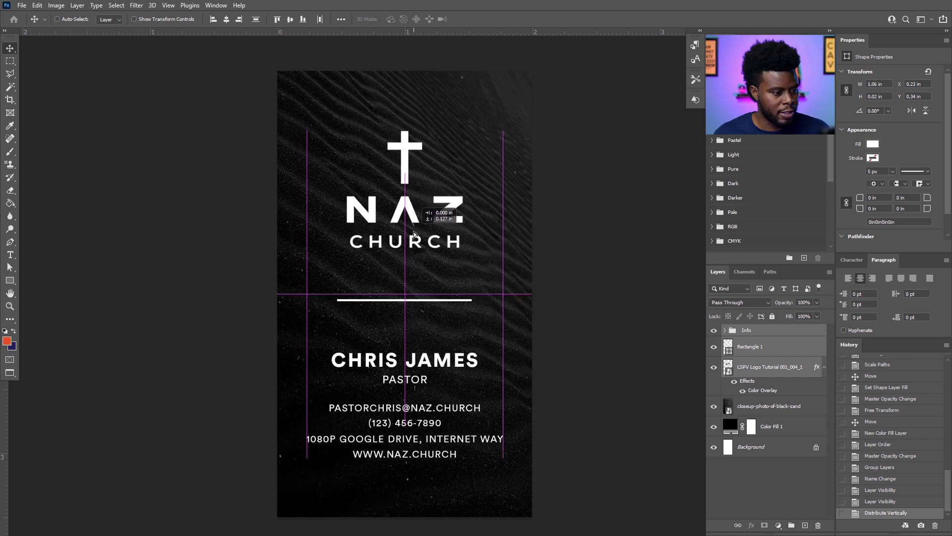
{"action": "left_click_drag", "start_coordinate": [414, 232], "coordinate": [415, 233]}
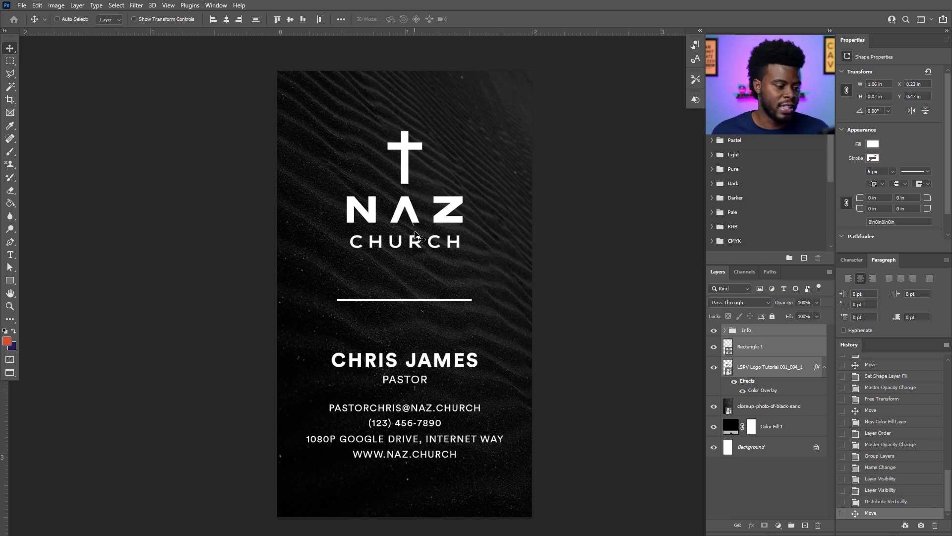
{"action": "key", "text": "ctrl+semicolon"}
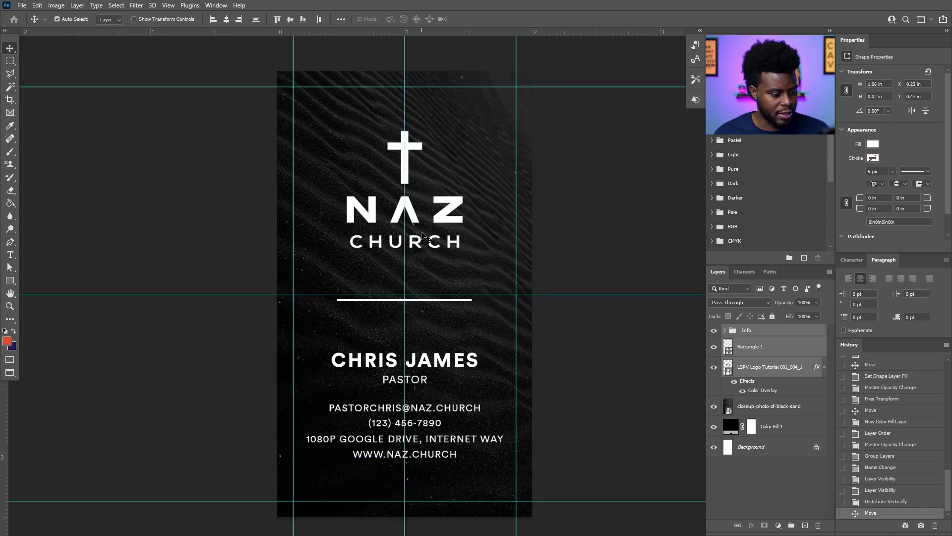
{"action": "key", "text": "ctrl+semicolon"}
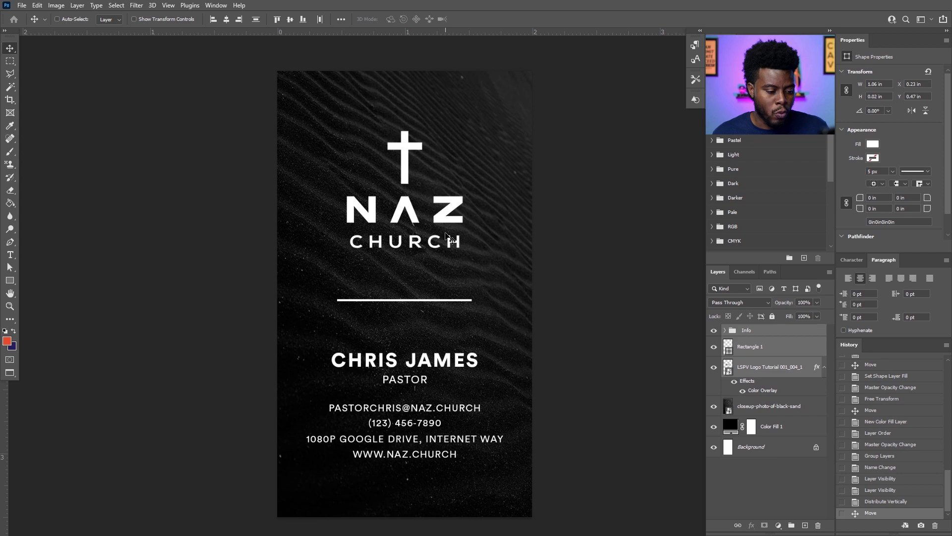
Expand the Info group and select the website, address, phone and e-mail text layers.
{"action": "scroll", "coordinate": [386, 494], "scroll_direction": "up", "scroll_amount": 3}
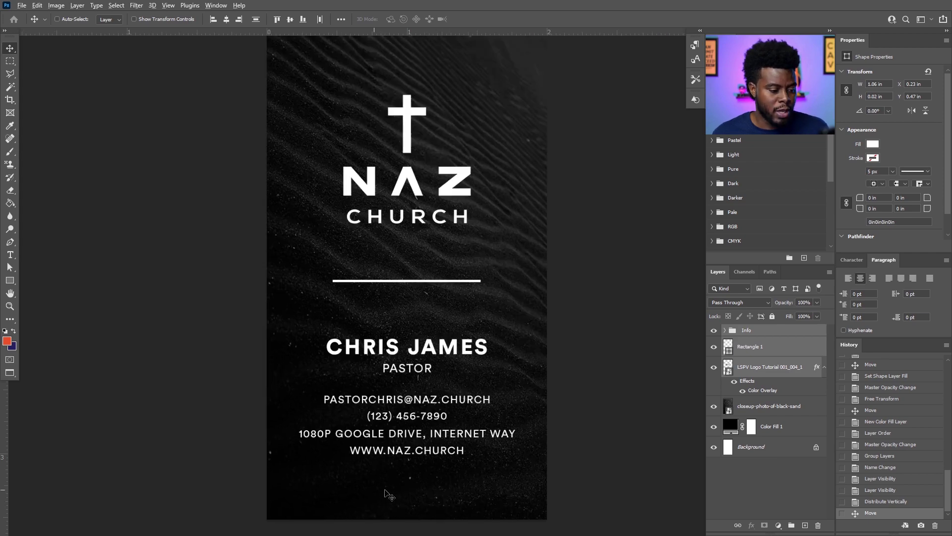
{"action": "key", "text": "ctrl"}
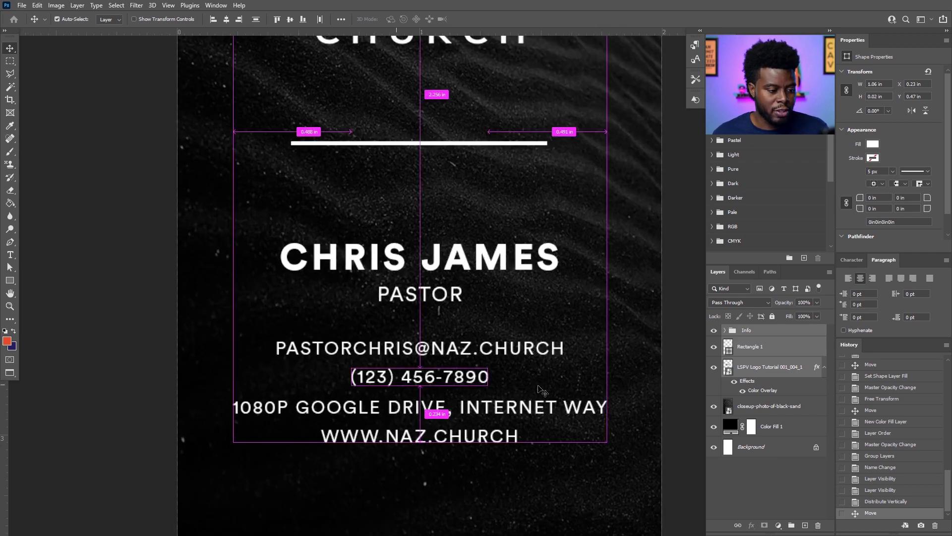
{"action": "scroll", "coordinate": [539, 386], "scroll_direction": "down", "scroll_amount": 1}
{"action": "scroll", "coordinate": [539, 384], "scroll_direction": "down", "scroll_amount": 1}
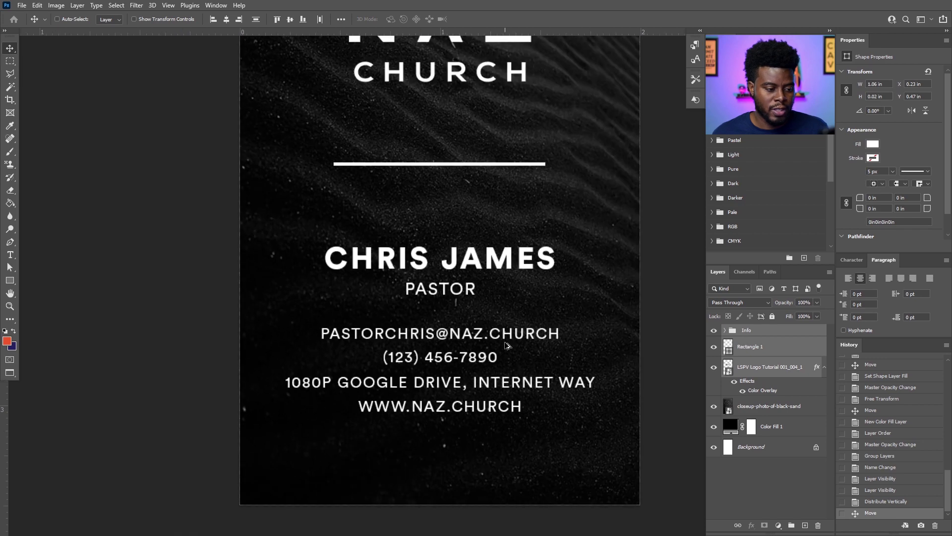
{"action": "scroll", "coordinate": [506, 344], "scroll_direction": "down", "scroll_amount": 2}
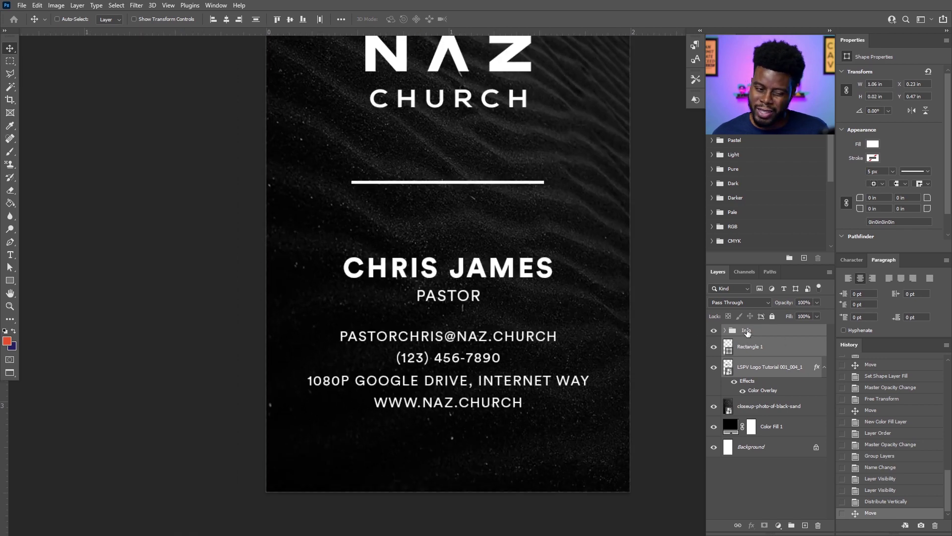
{"action": "left_click", "coordinate": [731, 332]}
{"action": "left_click", "coordinate": [725, 330]}
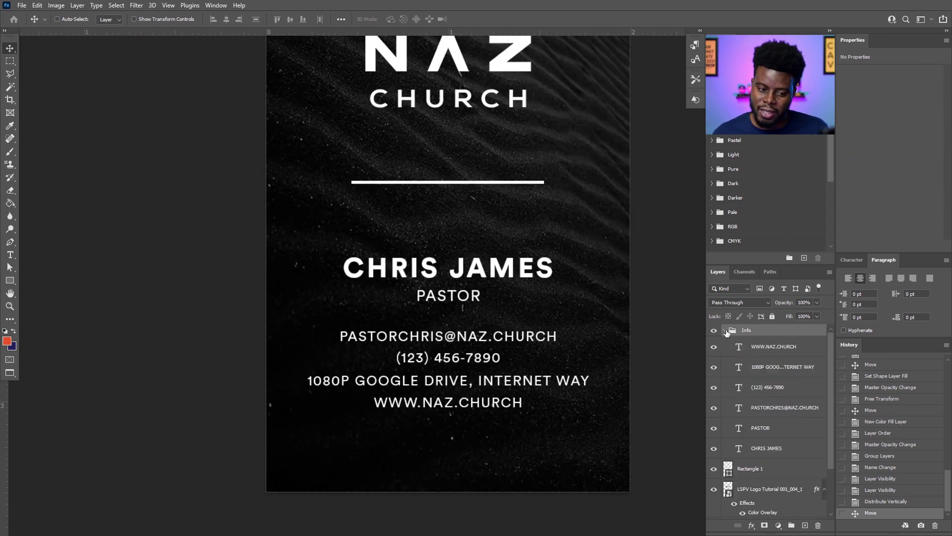
{"action": "left_click", "coordinate": [774, 350]}
{"action": "left_click", "coordinate": [779, 369], "text": "ctrl"}
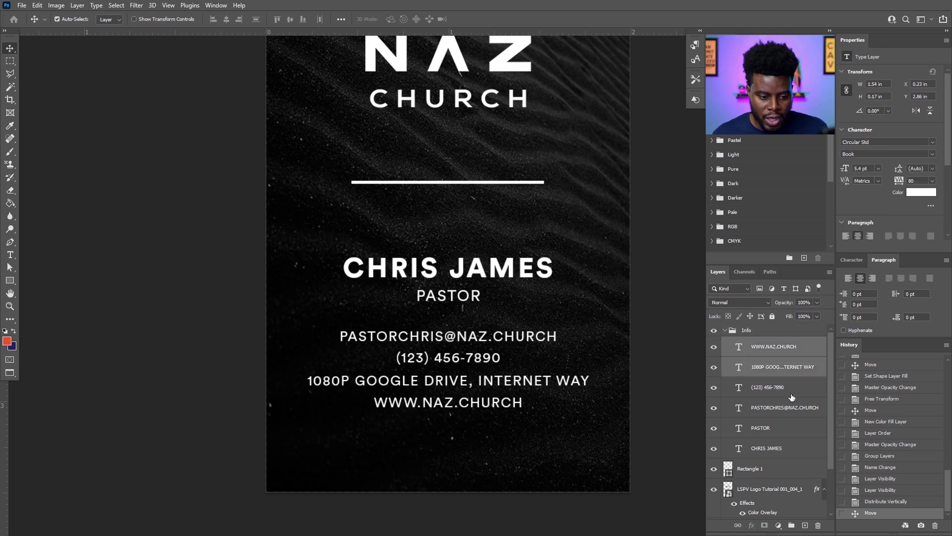
{"action": "left_click", "coordinate": [789, 392], "text": "ctrl"}
{"action": "left_click", "coordinate": [792, 414], "text": "ctrl"}
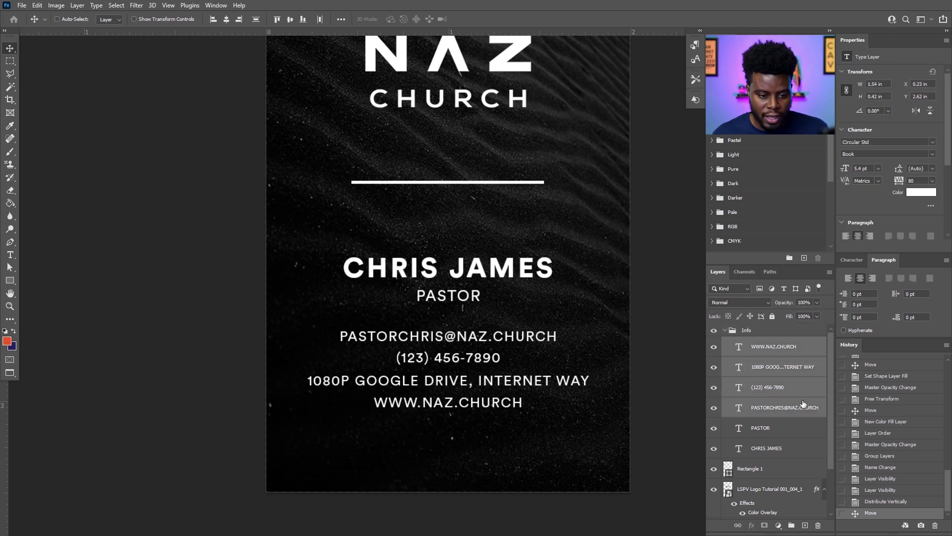
Change the four contact lines' Circular Std font style from Book to Black.
{"action": "left_click", "coordinate": [933, 155]}
{"action": "left_click", "coordinate": [883, 212]}
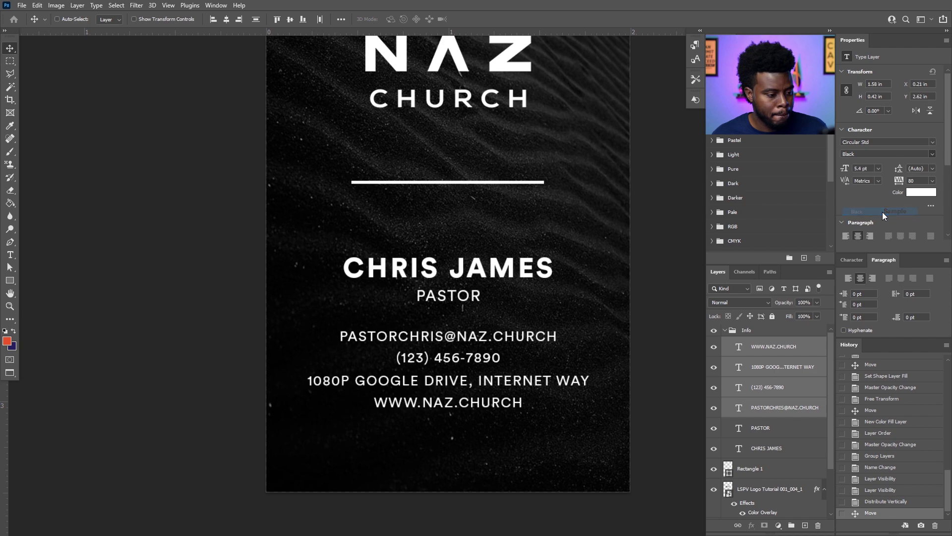
{"action": "scroll", "coordinate": [587, 270], "scroll_direction": "down", "scroll_amount": 2}
{"action": "scroll", "coordinate": [554, 264], "scroll_direction": "right", "scroll_amount": 1}
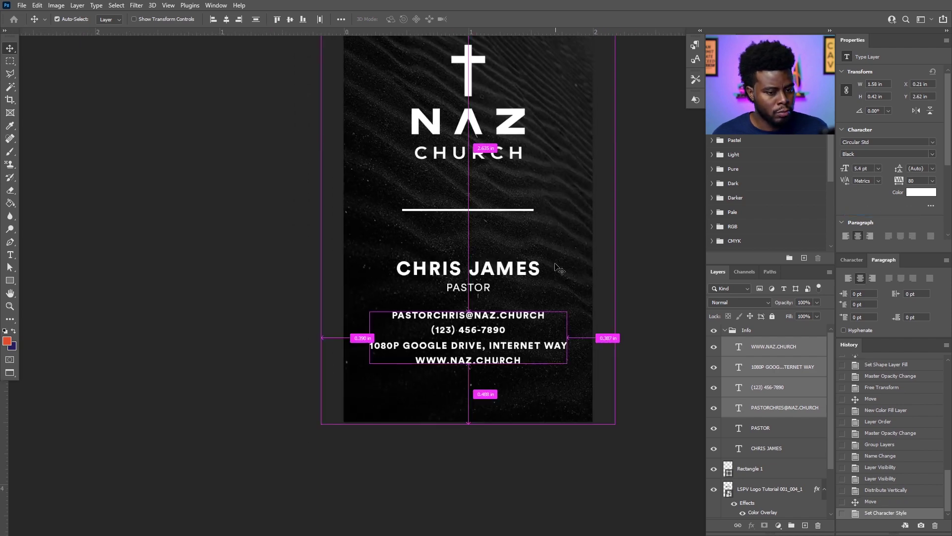
{"action": "scroll", "coordinate": [532, 263], "scroll_direction": "right", "scroll_amount": 1}
{"action": "scroll", "coordinate": [467, 264], "scroll_direction": "up", "scroll_amount": 1}
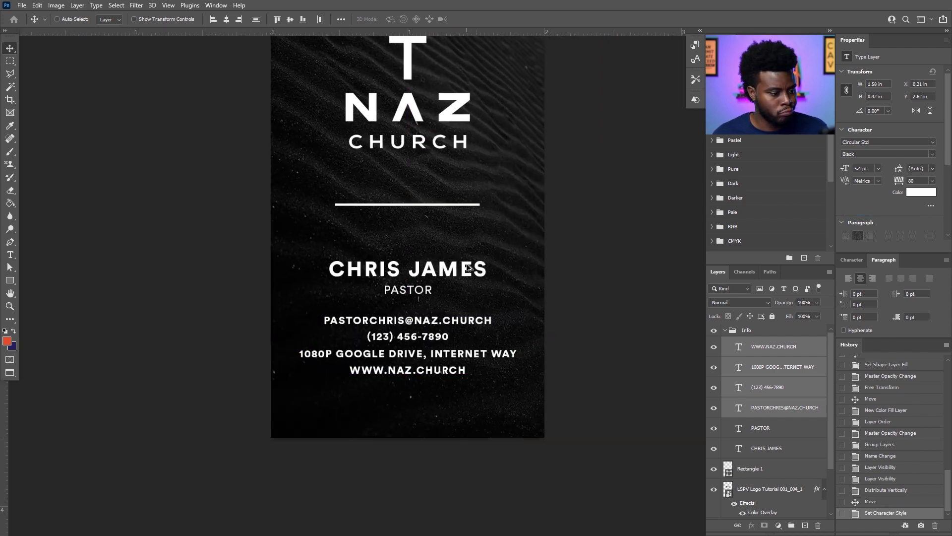
{"action": "scroll", "coordinate": [481, 262], "scroll_direction": "up", "scroll_amount": 1}
{"action": "scroll", "coordinate": [481, 263], "scroll_direction": "up", "scroll_amount": 2}
{"action": "scroll", "coordinate": [504, 254], "scroll_direction": "down", "scroll_amount": 1}
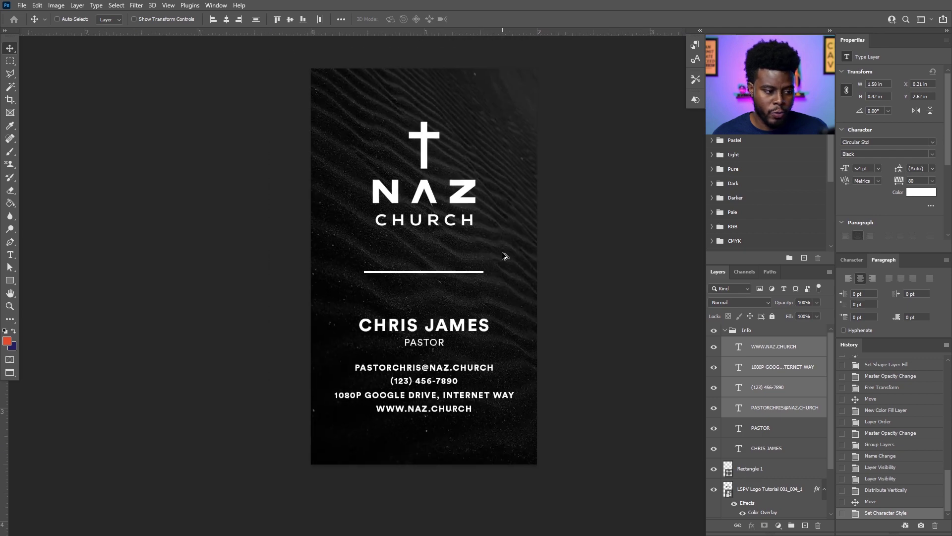
{"action": "scroll", "coordinate": [503, 255], "scroll_direction": "up", "scroll_amount": 1}
{"action": "scroll", "coordinate": [502, 270], "scroll_direction": "up", "scroll_amount": 1}
{"action": "scroll", "coordinate": [501, 283], "scroll_direction": "down", "scroll_amount": 1}
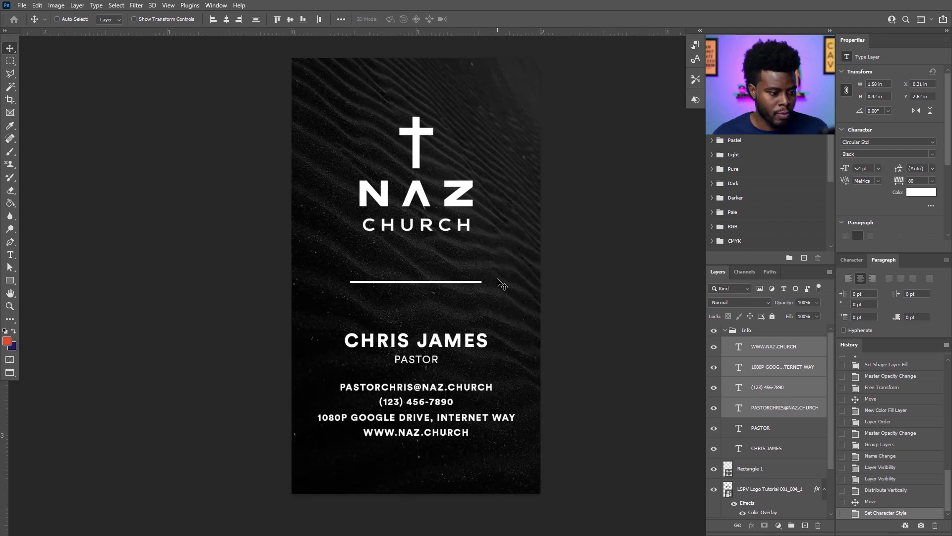
{"action": "scroll", "coordinate": [500, 284], "scroll_direction": "up", "scroll_amount": 1}
{"action": "scroll", "coordinate": [502, 283], "scroll_direction": "up", "scroll_amount": 1}
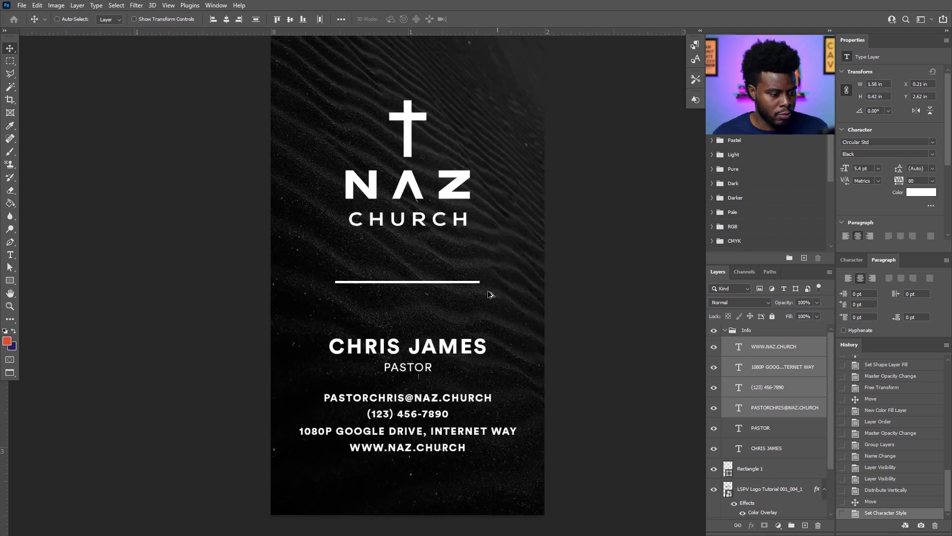
{"action": "scroll", "coordinate": [464, 342], "scroll_direction": "down", "scroll_amount": 1}
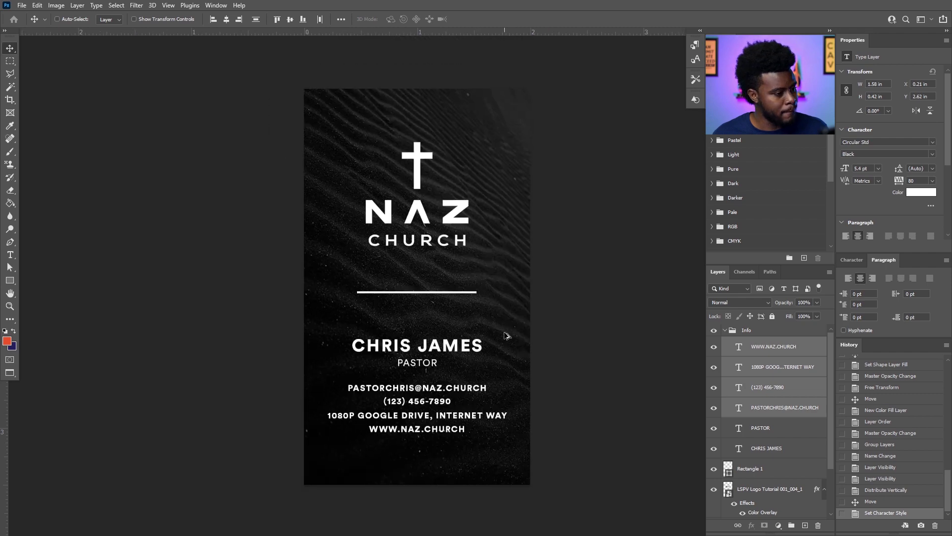
{"action": "scroll", "coordinate": [482, 269], "scroll_direction": "down", "scroll_amount": 1}
{"action": "scroll", "coordinate": [481, 268], "scroll_direction": "up", "scroll_amount": 1}
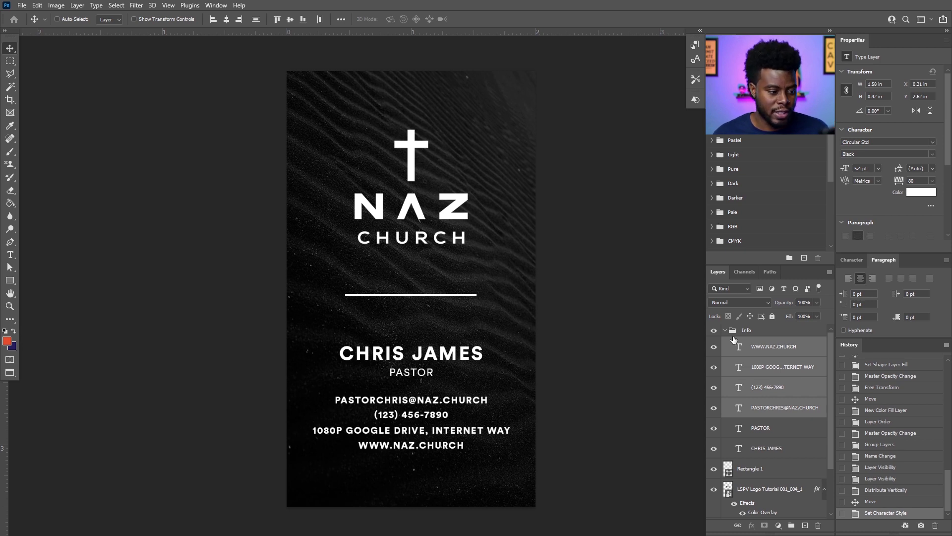
Scale the white divider line to 50% width with height unlinked, then fit the card in view.
{"action": "left_click", "coordinate": [765, 469]}
{"action": "key", "text": "ctrl+t"}
{"action": "scroll", "coordinate": [412, 298], "scroll_direction": "up", "scroll_amount": 2}
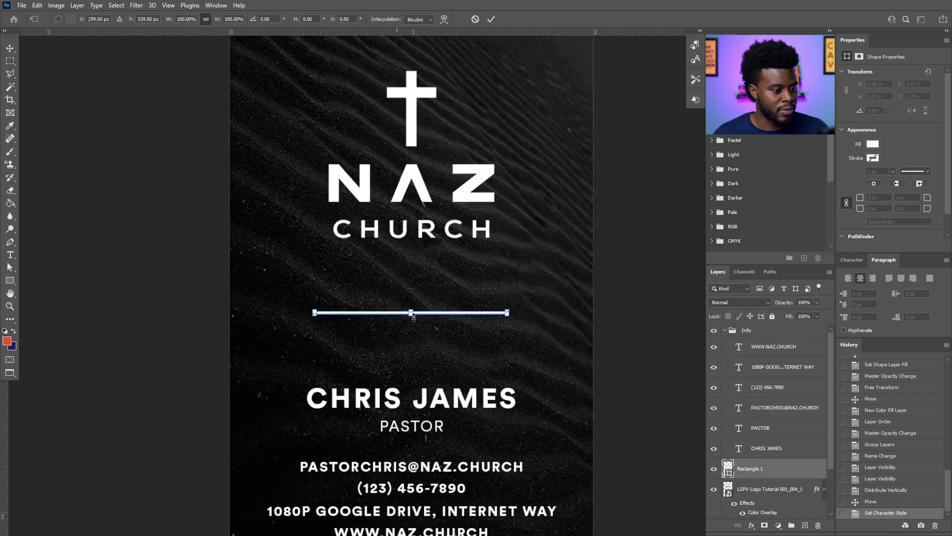
{"action": "scroll", "coordinate": [414, 317], "scroll_direction": "up", "scroll_amount": 3}
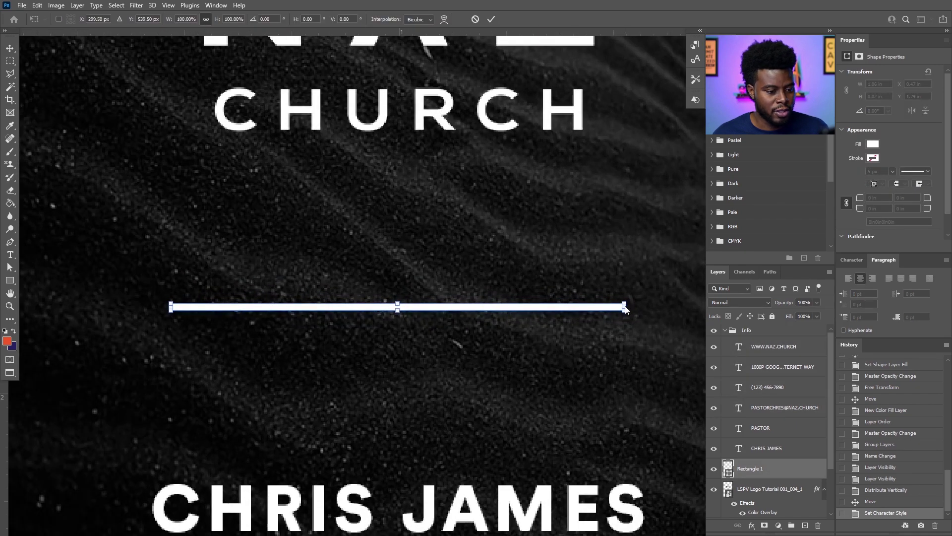
{"action": "left_click", "coordinate": [207, 21]}
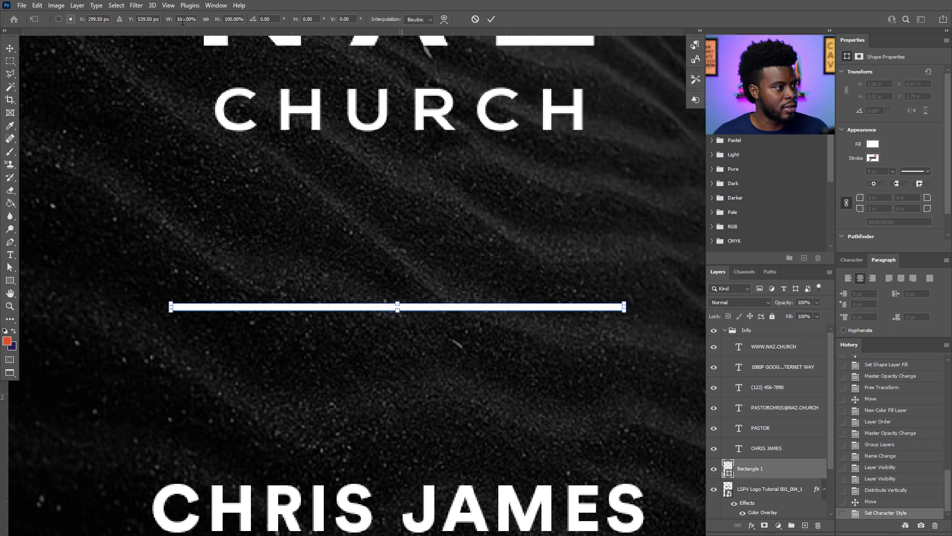
{"action": "left_click", "coordinate": [181, 20]}
{"action": "key", "text": "shift+Down"}
{"action": "key", "text": "shift+Down"}
{"action": "key", "text": "shift+Down"}
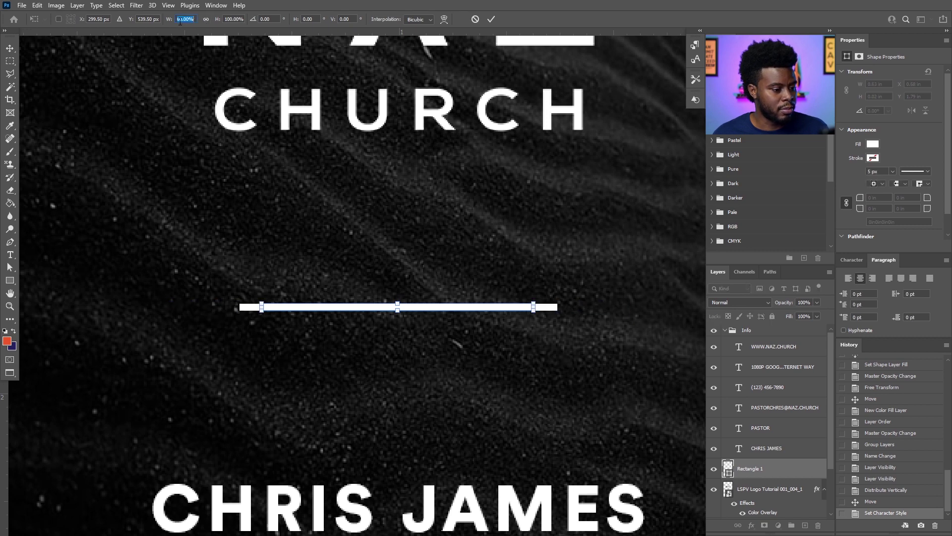
{"action": "key", "text": "shift+Down"}
{"action": "key", "text": "shift+Down"}
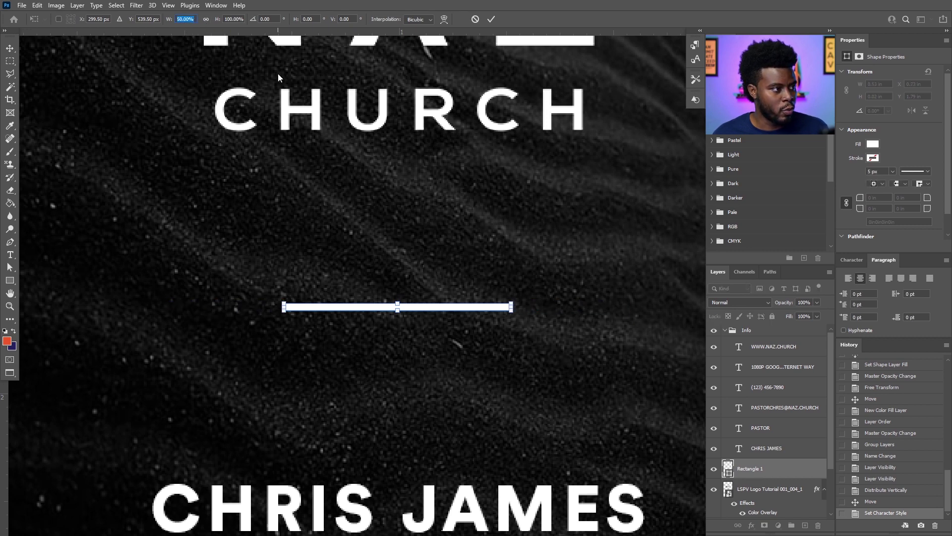
{"action": "key", "text": "Return"}
{"action": "key", "text": "ctrl+0"}
Collapse the Info group and select it together with the divider line layer.
{"action": "scroll", "coordinate": [364, 219], "scroll_direction": "down", "scroll_amount": 6}
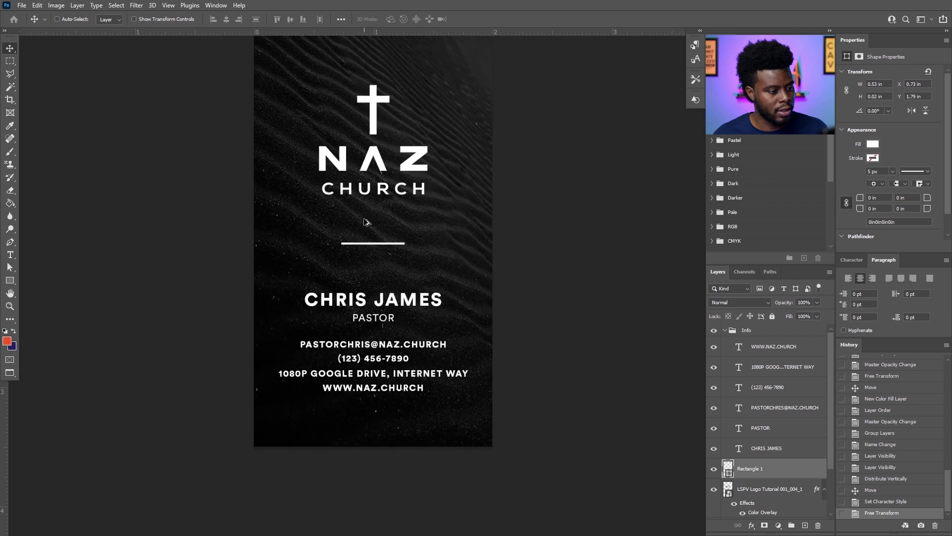
{"action": "scroll", "coordinate": [368, 218], "scroll_direction": "up", "scroll_amount": 5}
{"action": "scroll", "coordinate": [368, 218], "scroll_direction": "up", "scroll_amount": 4}
{"action": "scroll", "coordinate": [426, 231], "scroll_direction": "down", "scroll_amount": 2}
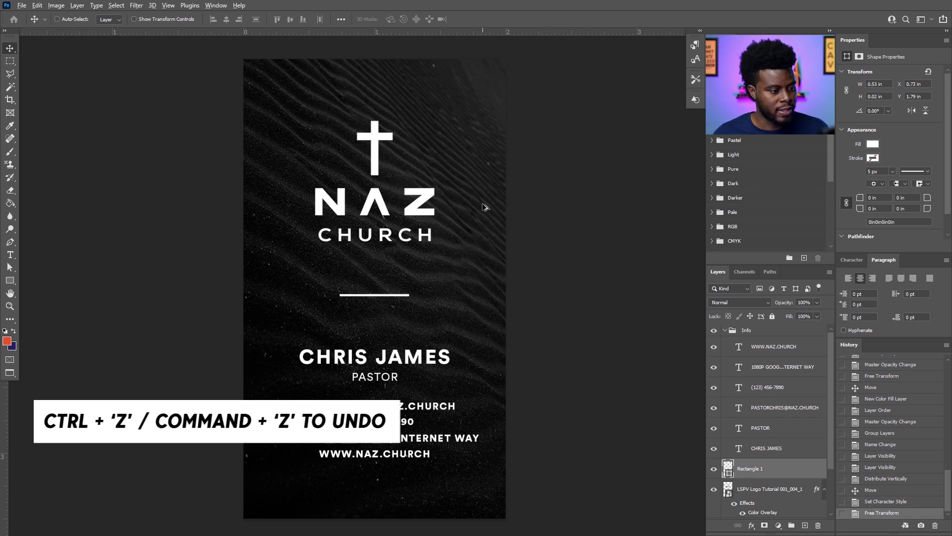
{"action": "left_click", "coordinate": [723, 330]}
{"action": "left_click", "coordinate": [759, 335]}
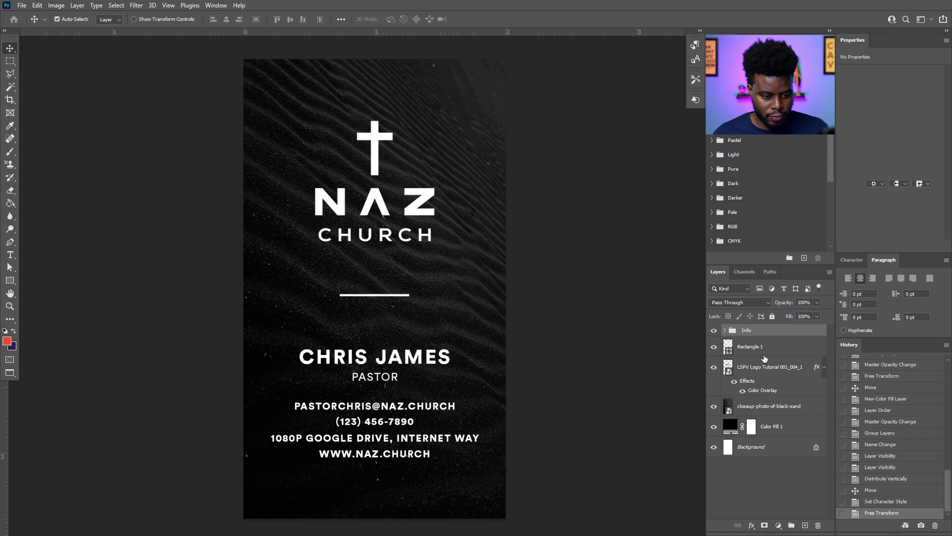
{"action": "left_click", "coordinate": [761, 348], "text": "ctrl"}
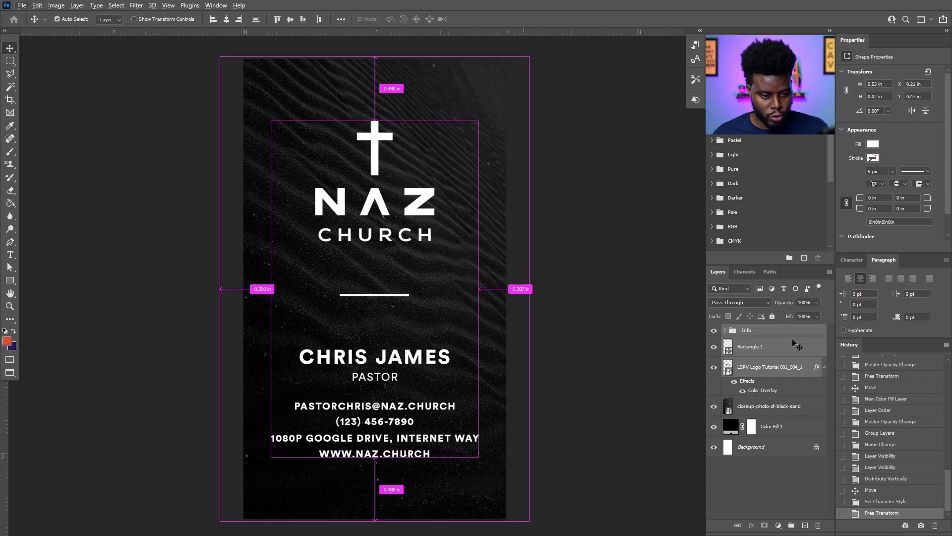
Group the selected card layers and move the sand photo and Color Fill 1 into the group.
{"action": "key", "text": "ctrl+g"}
{"action": "double_click", "coordinate": [750, 331]}
{"action": "key", "text": "Return"}
{"action": "left_click", "coordinate": [725, 330]}
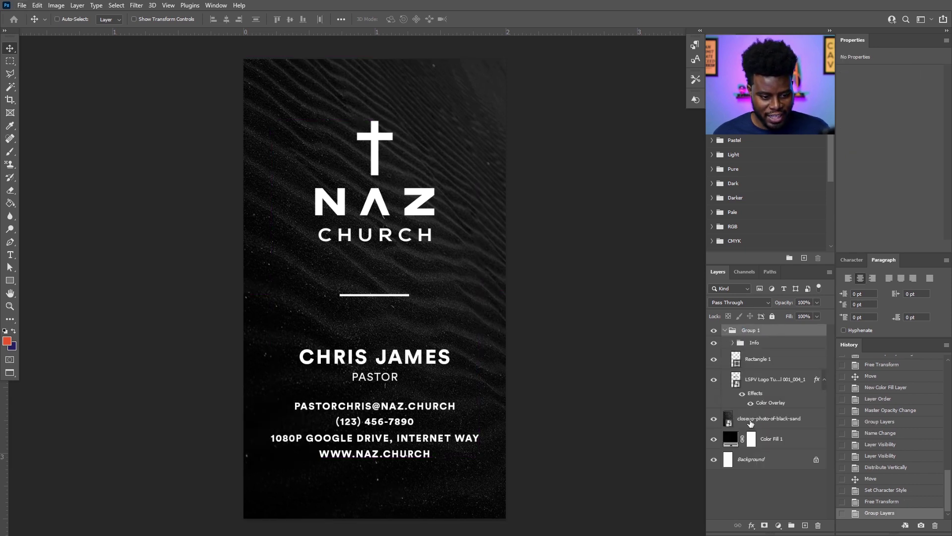
{"action": "left_click", "coordinate": [753, 420]}
{"action": "left_click", "coordinate": [769, 438], "text": "shift"}
{"action": "left_click_drag", "start_coordinate": [763, 422], "coordinate": [757, 397]}
Rename the new group to Card 02.
{"action": "left_click", "coordinate": [725, 330]}
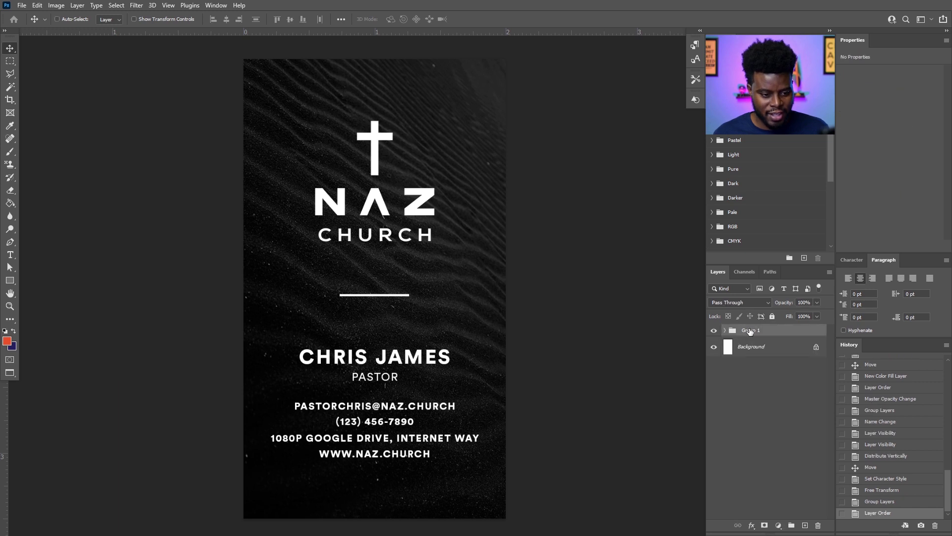
{"action": "double_click", "coordinate": [752, 331]}
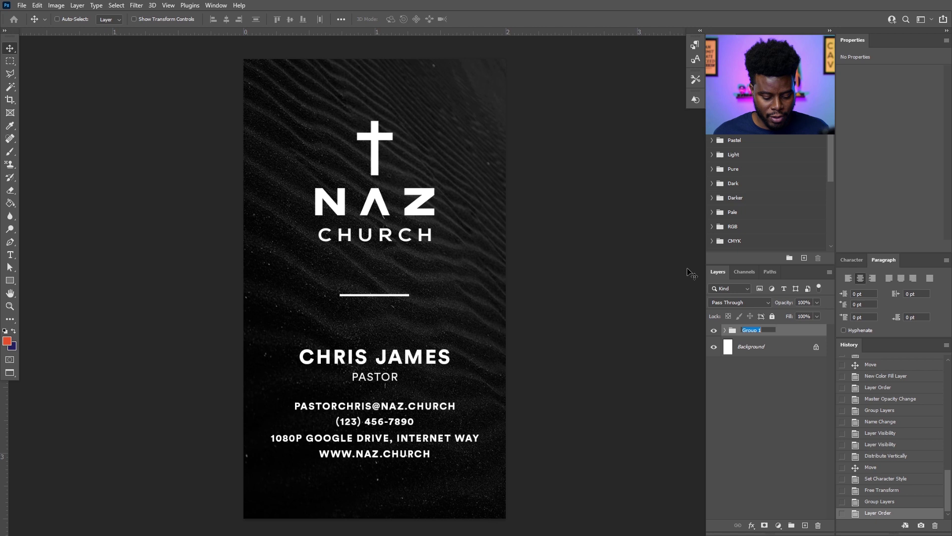
{"action": "type", "text": "Card 02"}
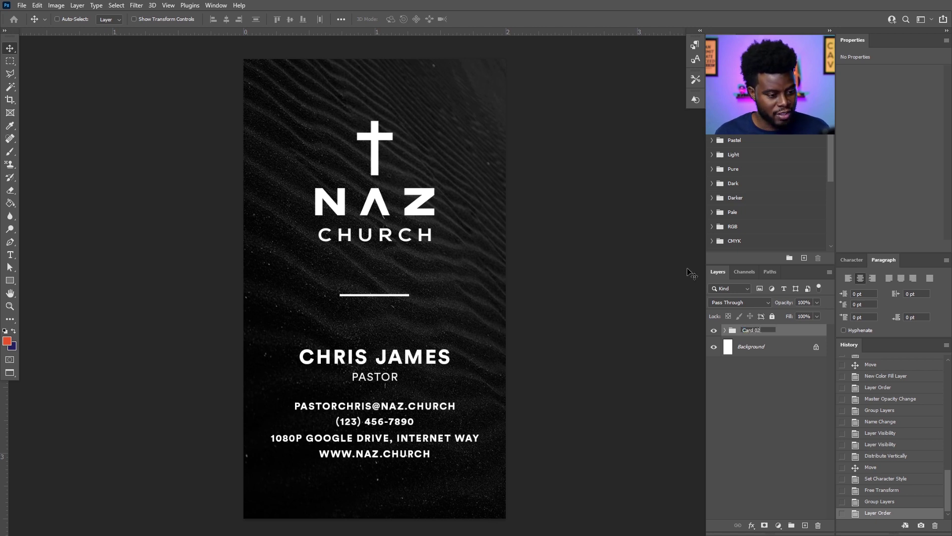
{"action": "key", "text": "Return"}
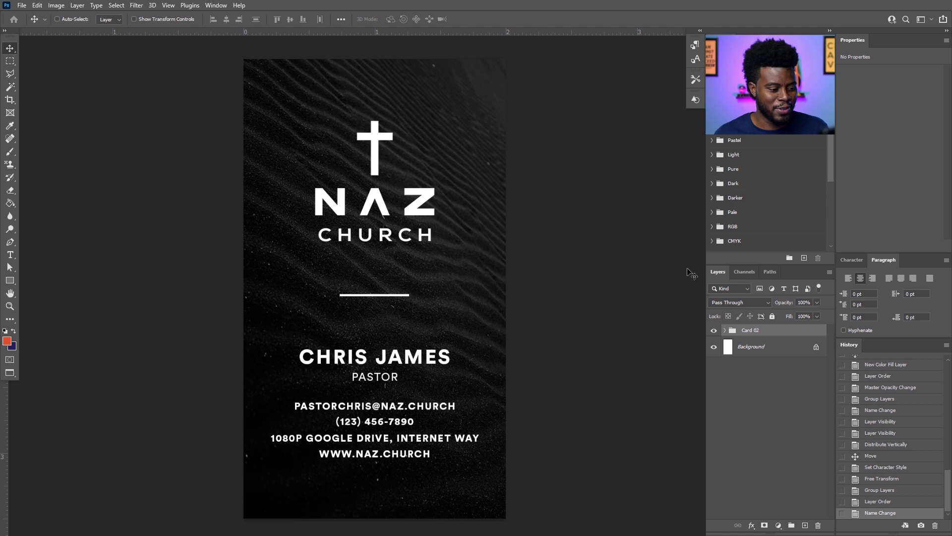
Save the vertical card as a quality-12 JPEG named LSPV 047 Biz Card Tutorial (vertical).
{"action": "key", "text": "ctrl"}
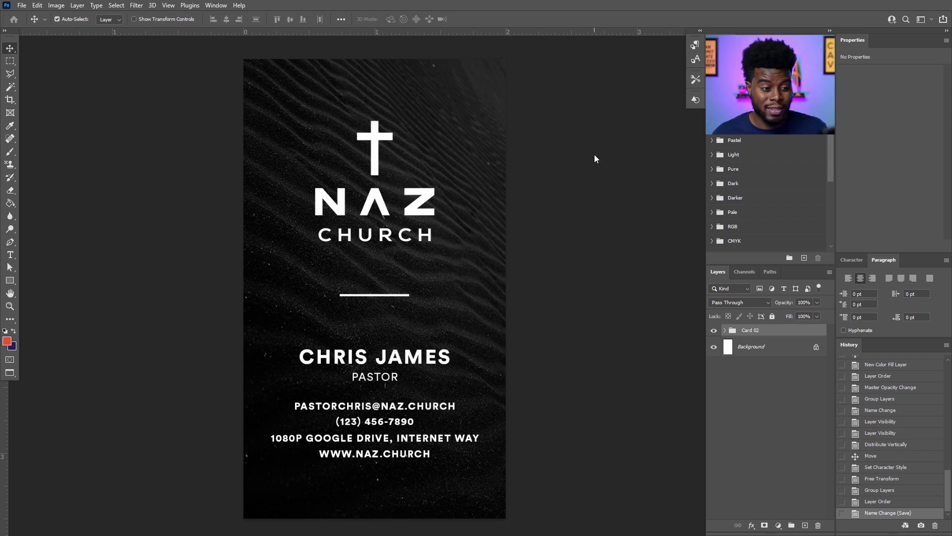
{"action": "key", "text": "ctrl+shift+s"}
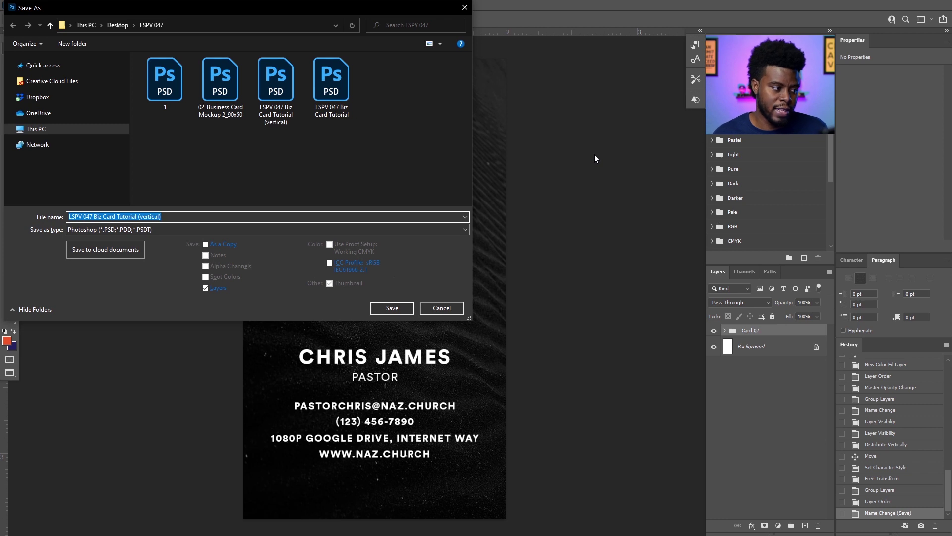
{"action": "left_click_drag", "start_coordinate": [270, 8], "coordinate": [315, 30]}
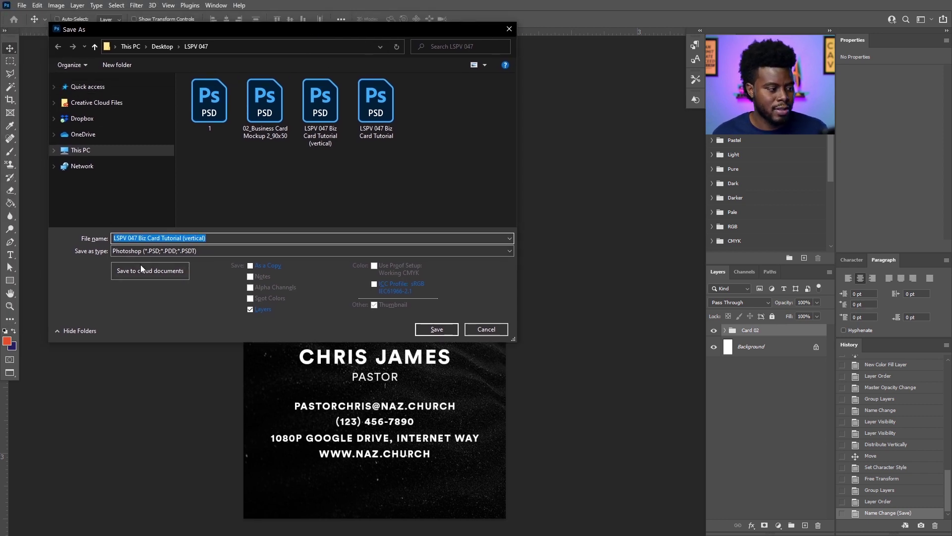
{"action": "left_click", "coordinate": [197, 250]}
{"action": "left_click", "coordinate": [189, 326]}
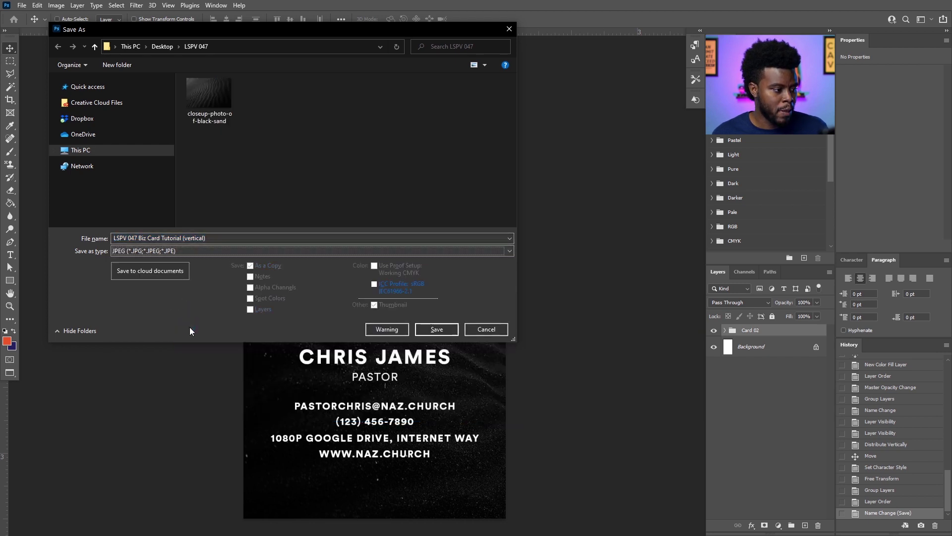
{"action": "left_click", "coordinate": [431, 330]}
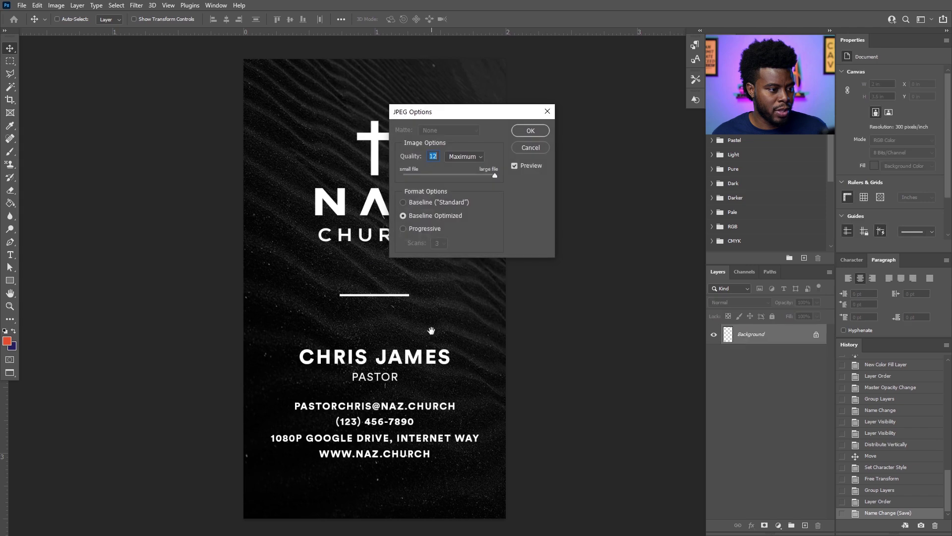
{"action": "left_click", "coordinate": [524, 135]}
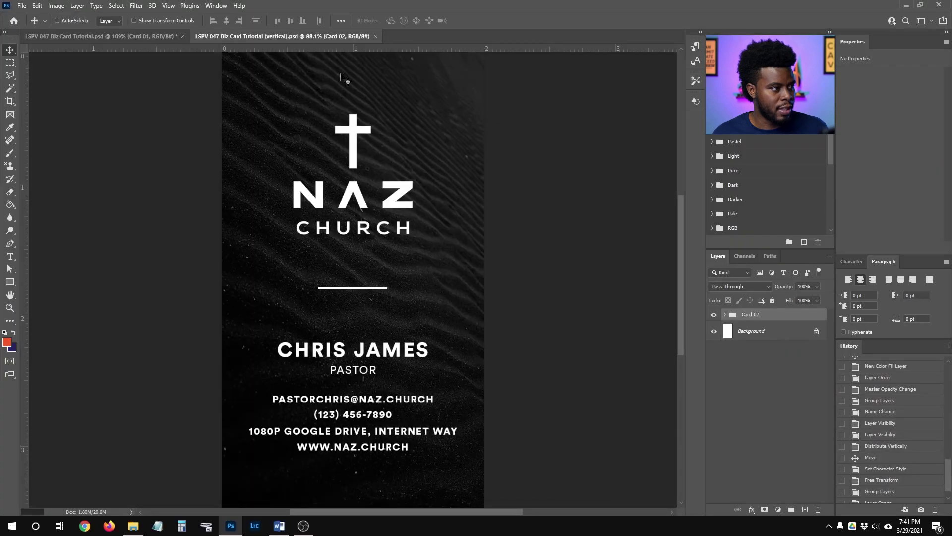
In the horizontal card document, expand Card 01 and hide the Back layer.
{"action": "left_click", "coordinate": [131, 33]}
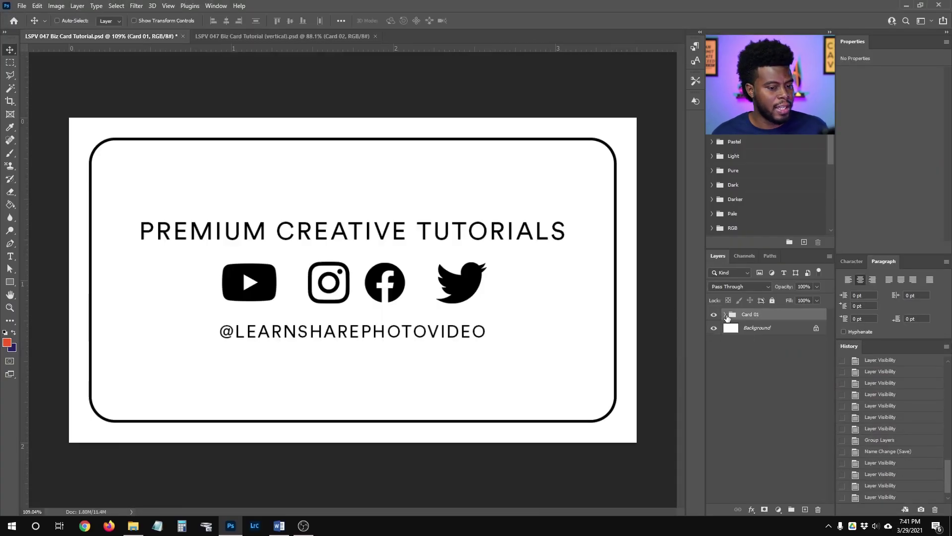
{"action": "left_click", "coordinate": [724, 315]}
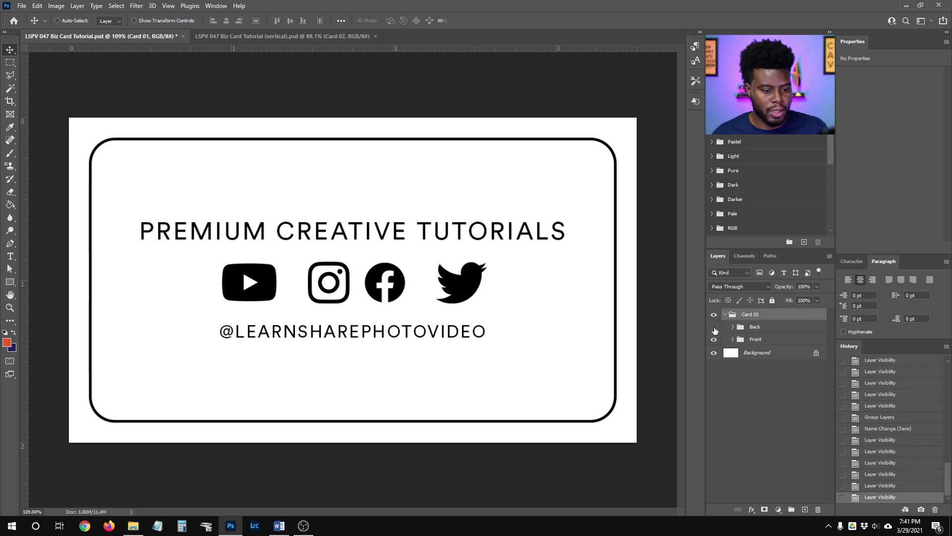
{"action": "left_click", "coordinate": [713, 327]}
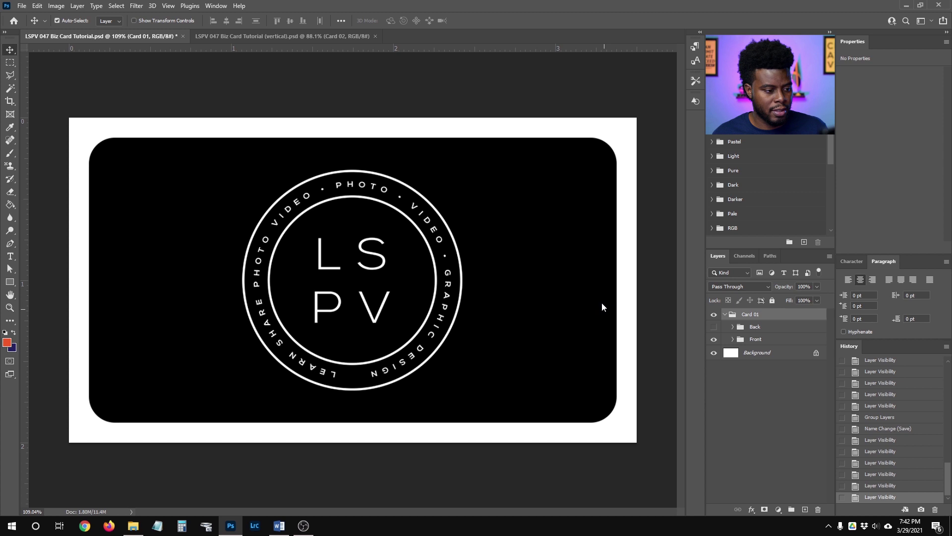
Save the front as a quality-12 JPEG 'LSPV 047 Biz Card Tutorial (front)', then hide Front.
{"action": "key", "text": "ctrl+shift+s"}
{"action": "left_click", "coordinate": [297, 218]}
{"action": "type", "text": "(front"}
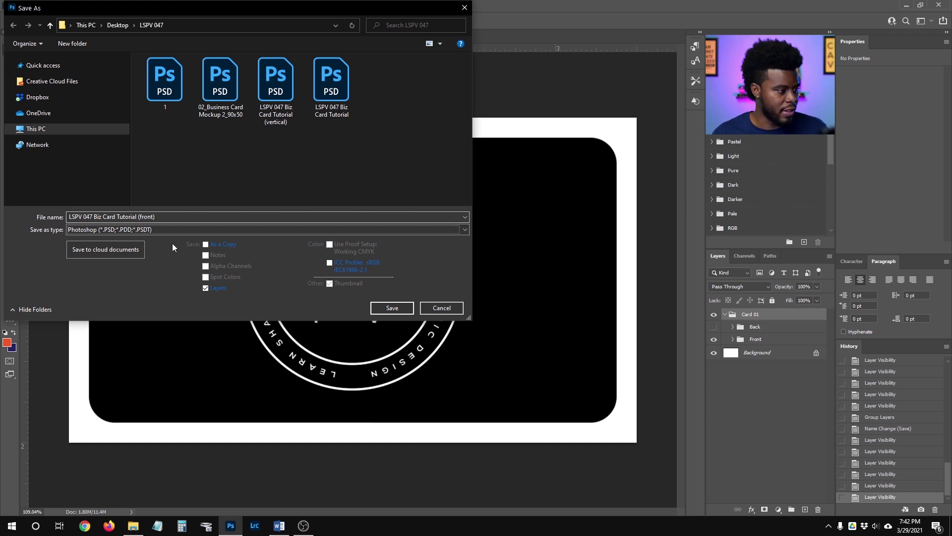
{"action": "left_click", "coordinate": [124, 230]}
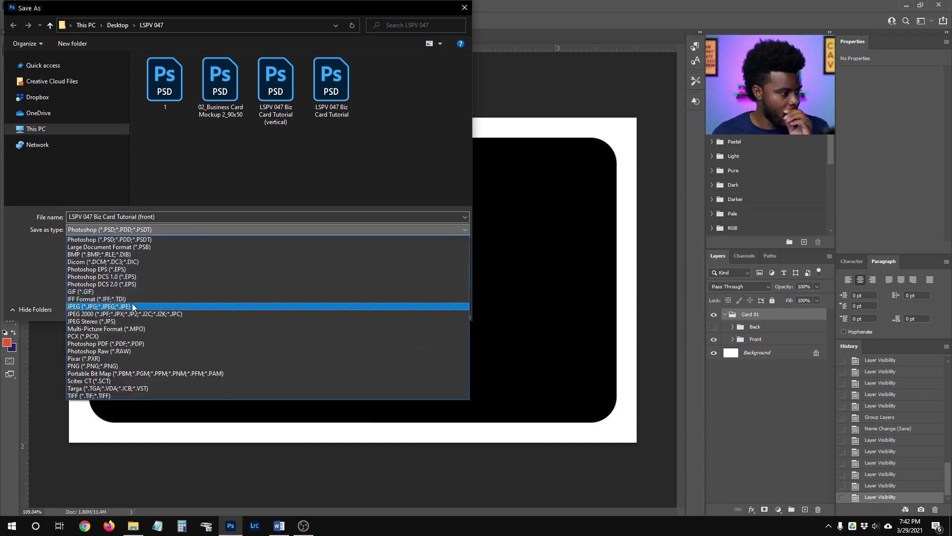
{"action": "left_click", "coordinate": [133, 307]}
{"action": "left_click", "coordinate": [389, 312]}
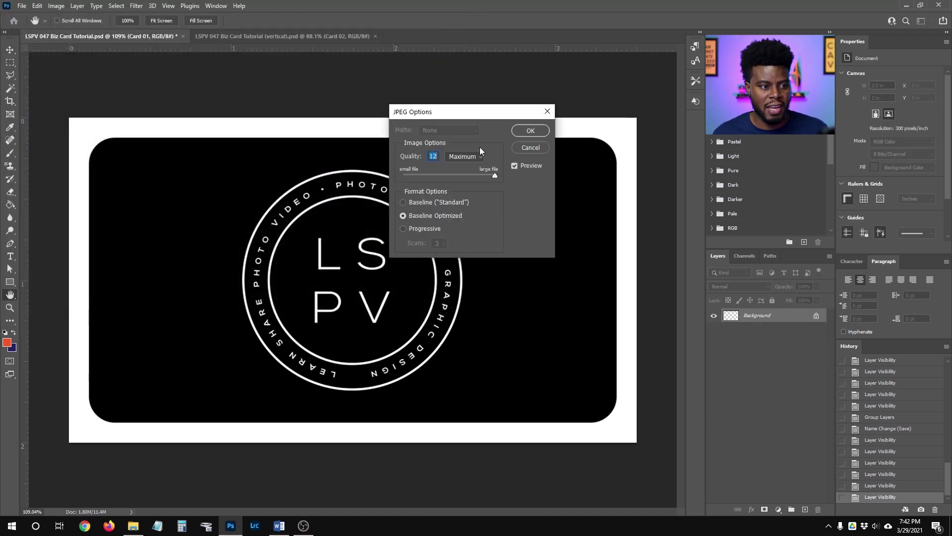
{"action": "left_click", "coordinate": [534, 131]}
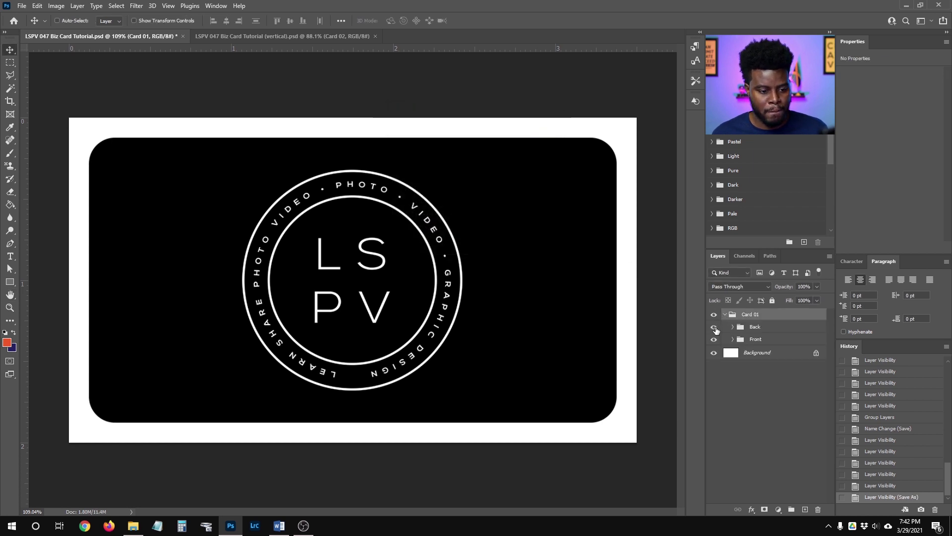
{"action": "left_click", "coordinate": [714, 338]}
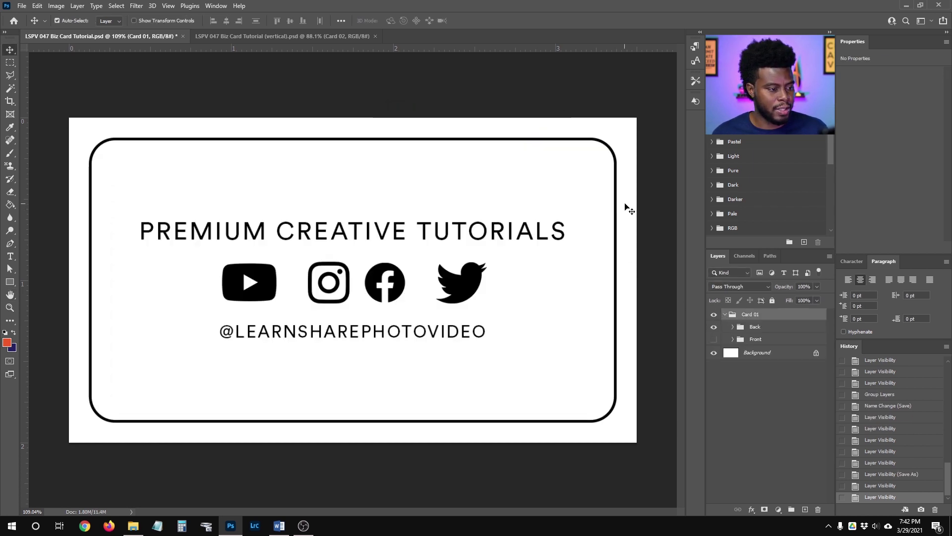
Save the back as quality-12 JPEG 'LSPV 047 Biz Card Tutorial (back)' and collapse Card 01.
{"action": "key", "text": "ctrl+shift+s"}
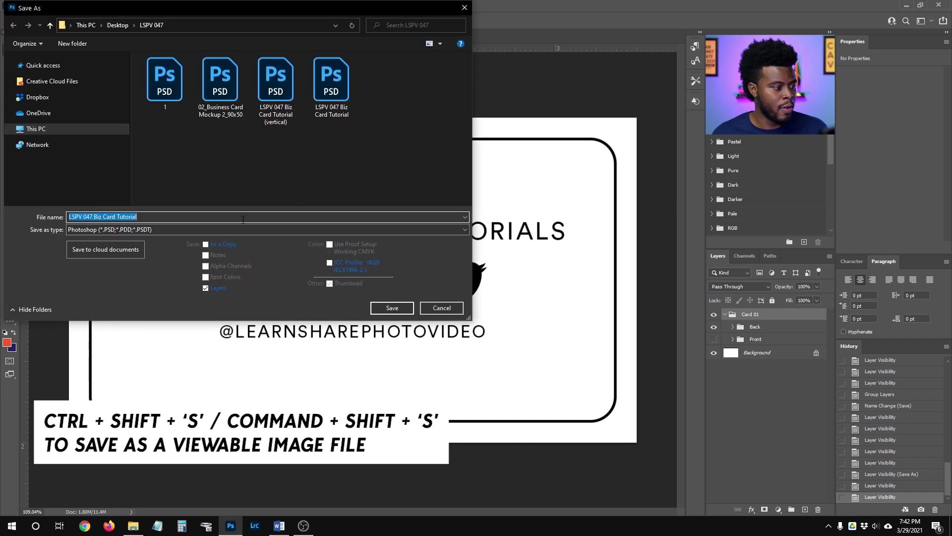
{"action": "left_click", "coordinate": [241, 218]}
{"action": "type", "text": "(back"}
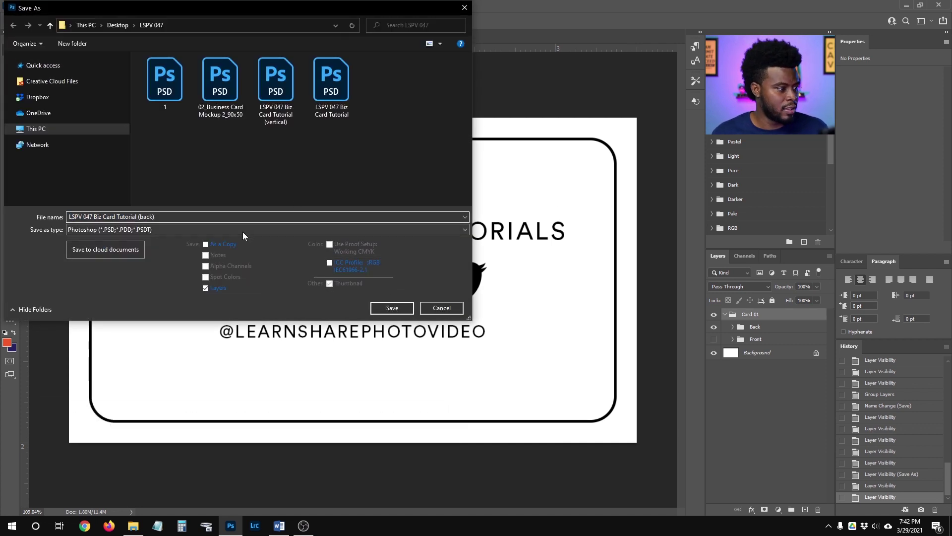
{"action": "left_click", "coordinate": [242, 231]}
{"action": "left_click", "coordinate": [211, 306]}
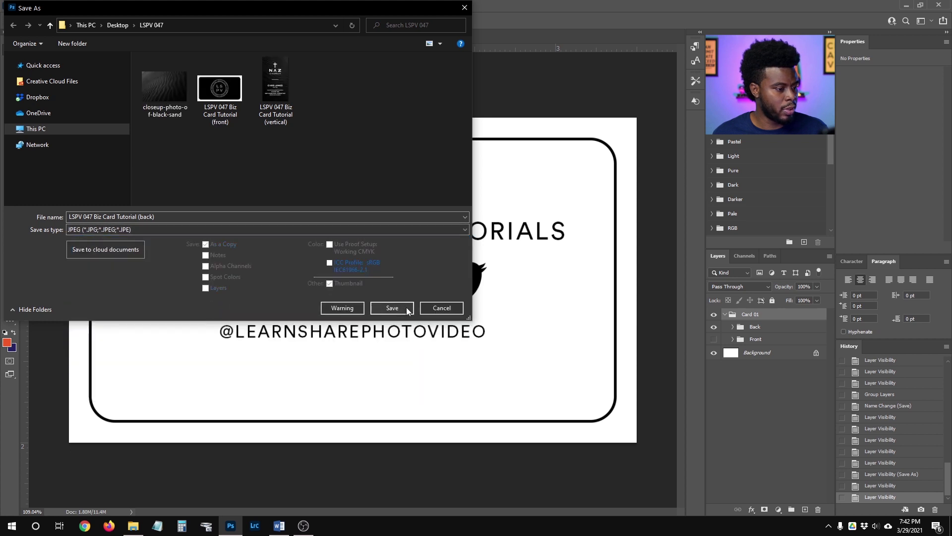
{"action": "left_click", "coordinate": [404, 307]}
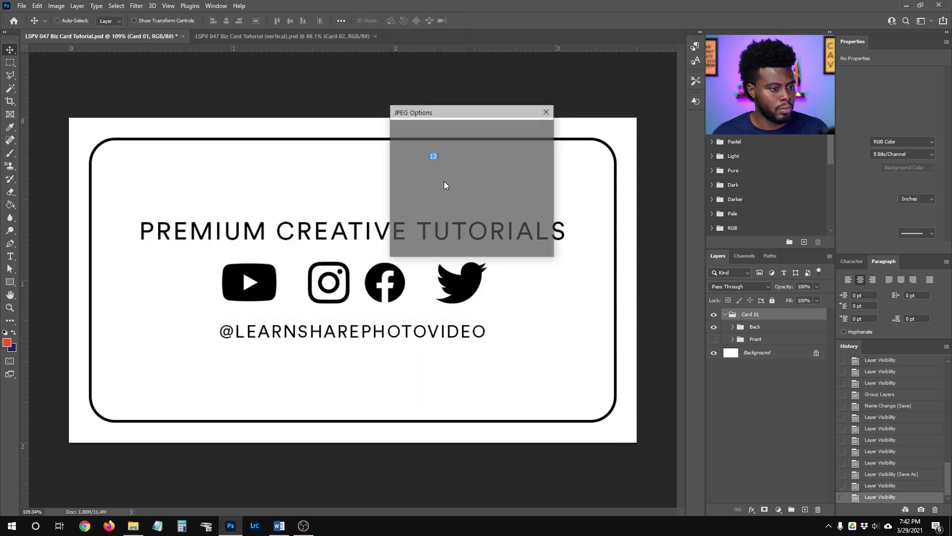
{"action": "left_click", "coordinate": [528, 133]}
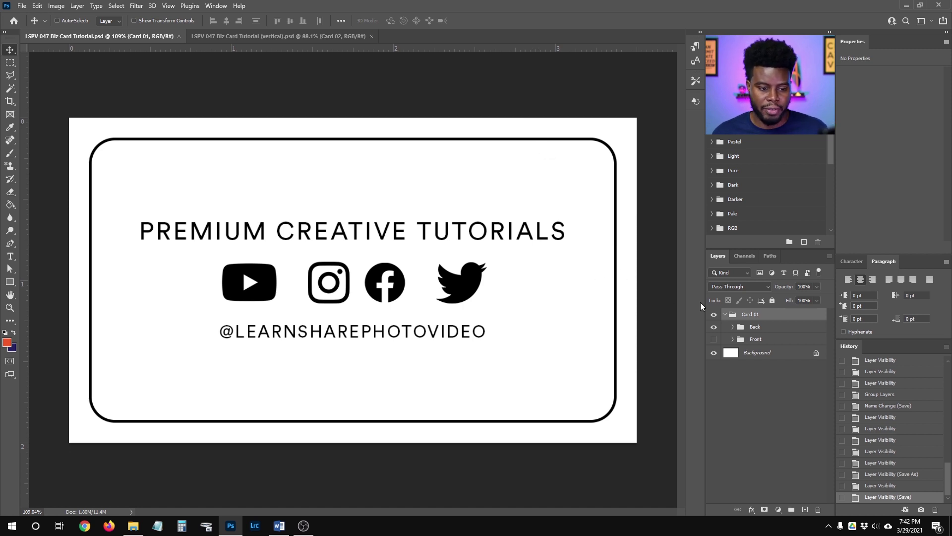
{"action": "left_click", "coordinate": [725, 315]}
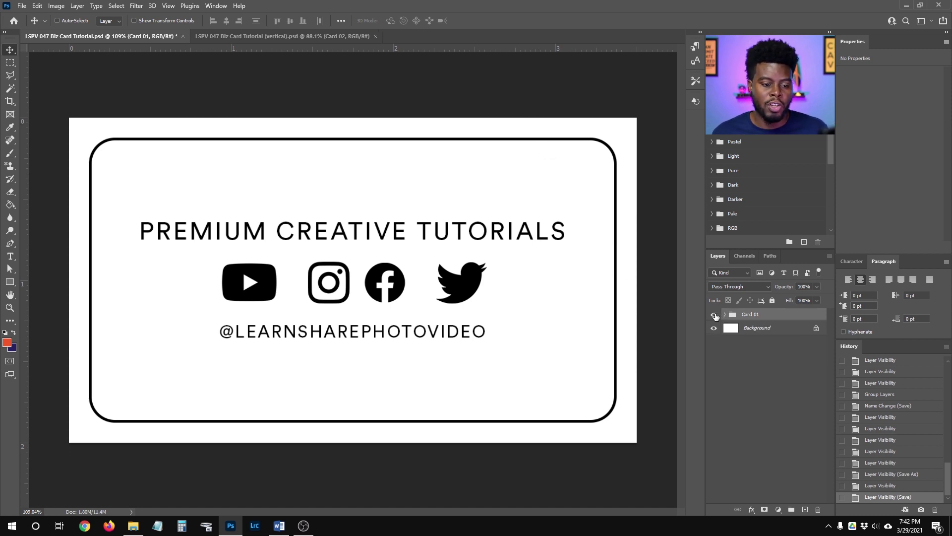
Hide Card 01 and drag the LearnShare logo file from Explorer onto the blank card.
{"action": "left_click", "coordinate": [714, 315]}
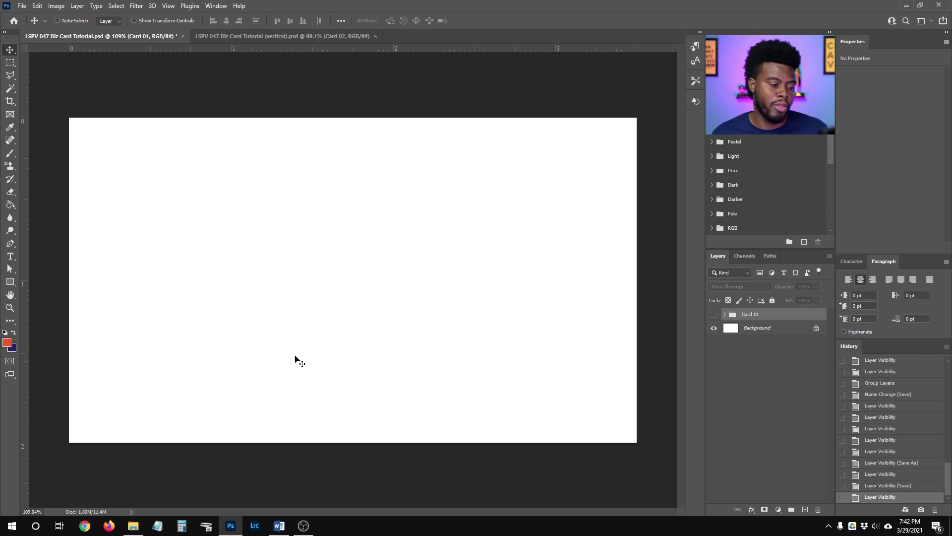
{"action": "left_click", "coordinate": [133, 525]}
{"action": "left_click_drag", "start_coordinate": [233, 370], "coordinate": [448, 135]}
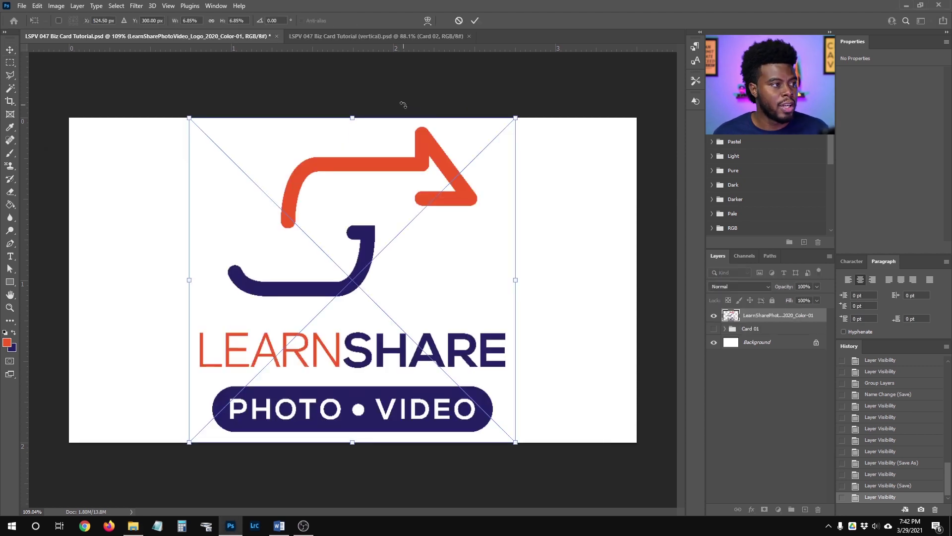
Shrink the logo to 4% width, move it to the card's right half, and save.
{"action": "left_click", "coordinate": [203, 21]}
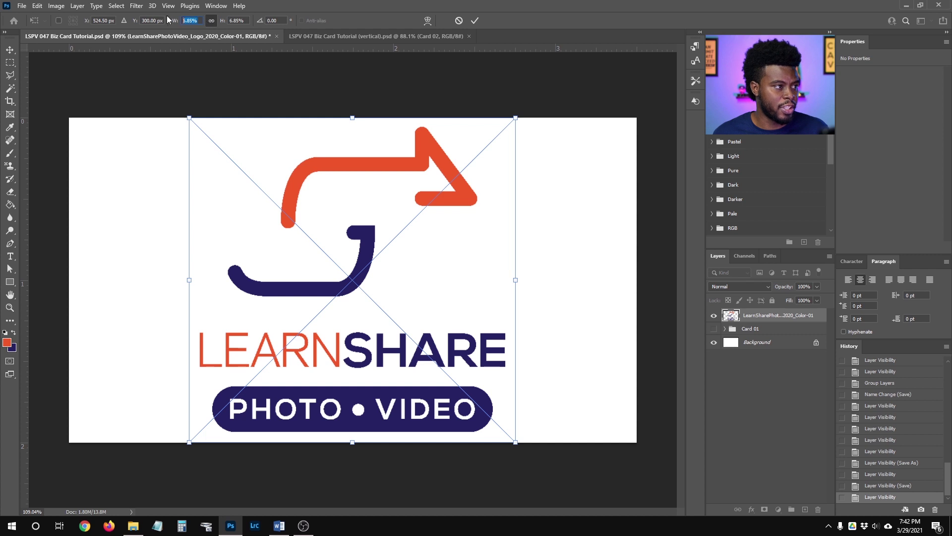
{"action": "type", "text": "3"}
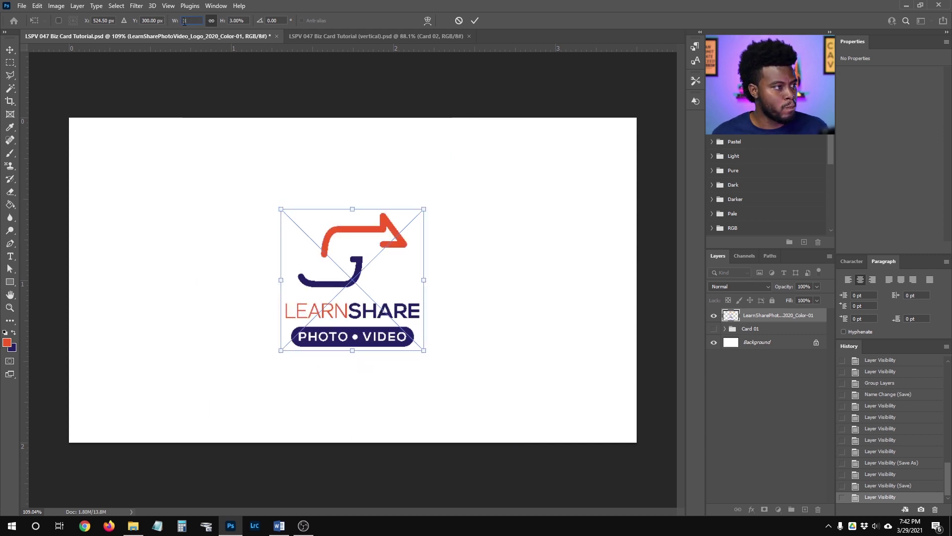
{"action": "type", "text": "4"}
{"action": "key", "text": "Return"}
{"action": "key", "text": "Return"}
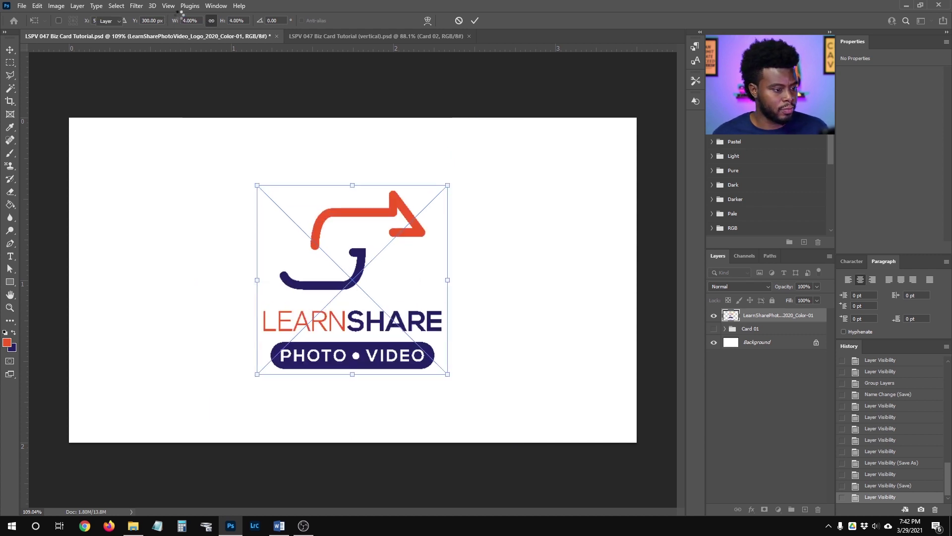
{"action": "key", "text": "ctrl+semicolon"}
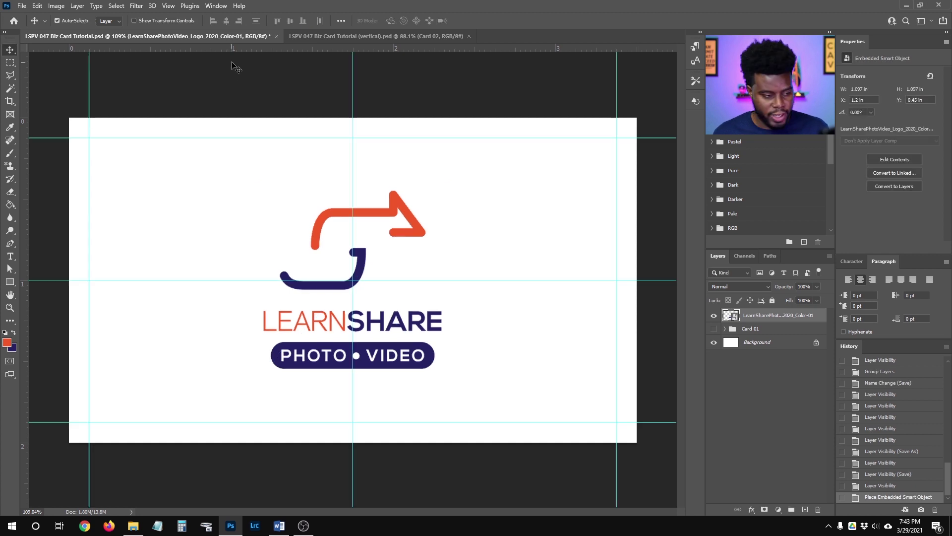
{"action": "left_click_drag", "start_coordinate": [370, 215], "coordinate": [534, 198]}
{"action": "key", "text": "ctrl+s"}
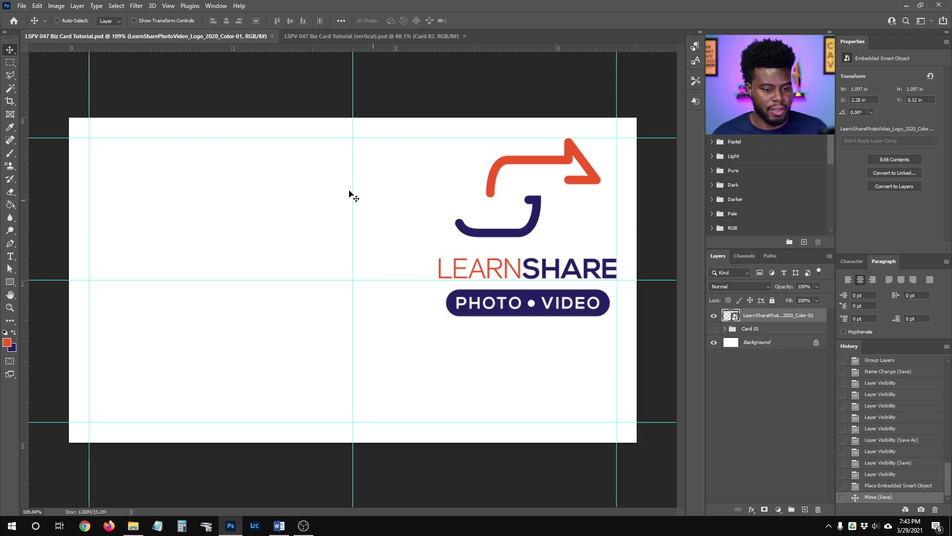
Wrap the LearnShare logo layer in a new group named 'Card 03' and save the file.
{"action": "key", "text": "ctrl+g"}
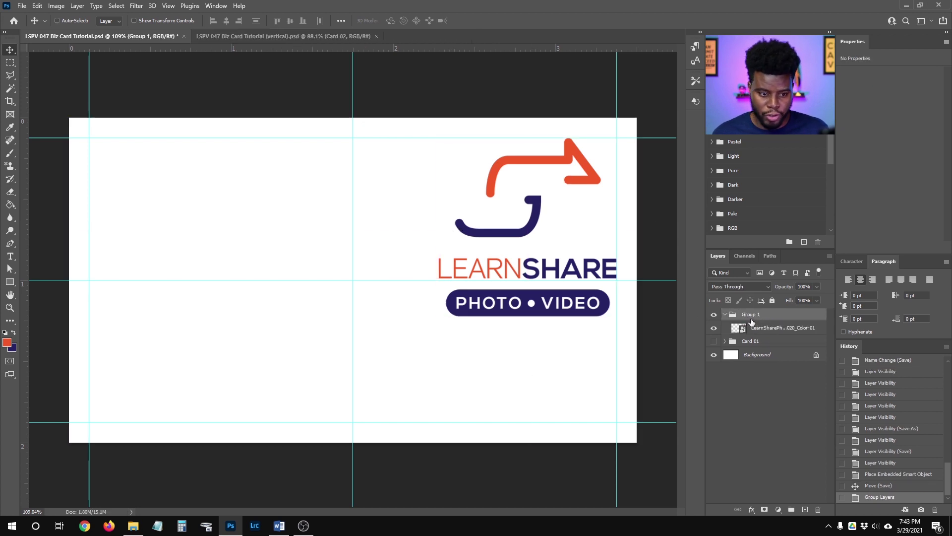
{"action": "double_click", "coordinate": [749, 314]}
{"action": "type", "text": "Card 03"}
{"action": "key", "text": "Return"}
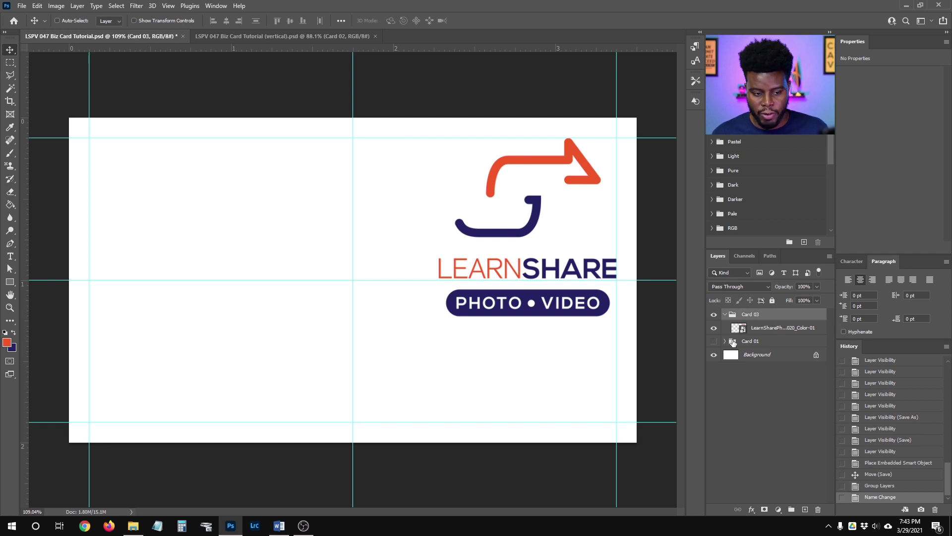
{"action": "key", "text": "ctrl+s"}
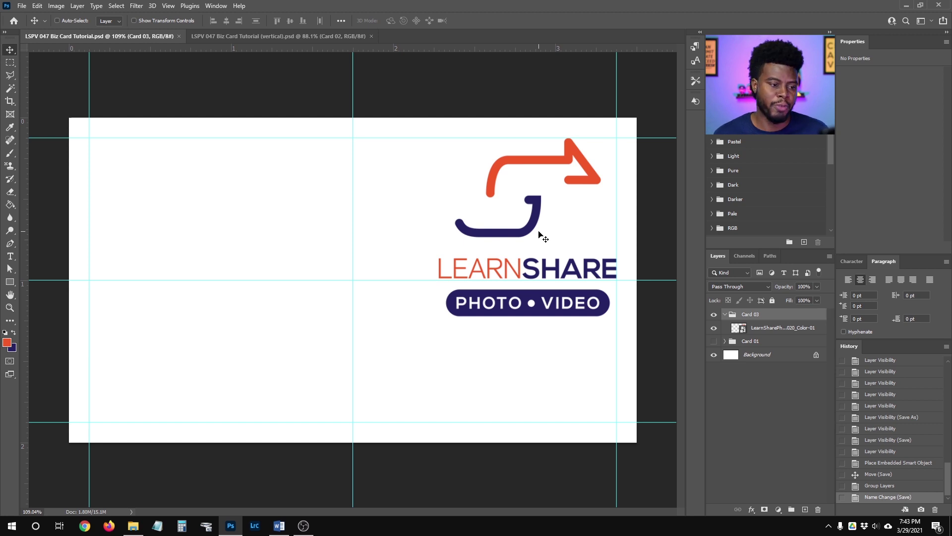